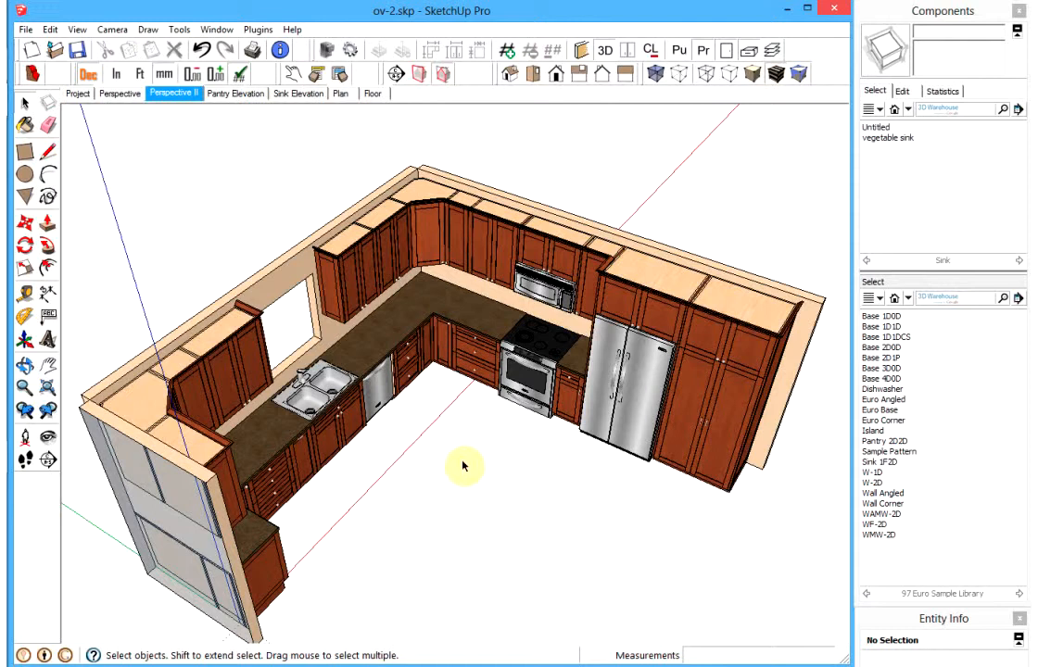
- Insert the Island component from the sample library and place it on the open floor in front of the kitchen cabinets
{"action": "left_click", "coordinate": [872, 431]}
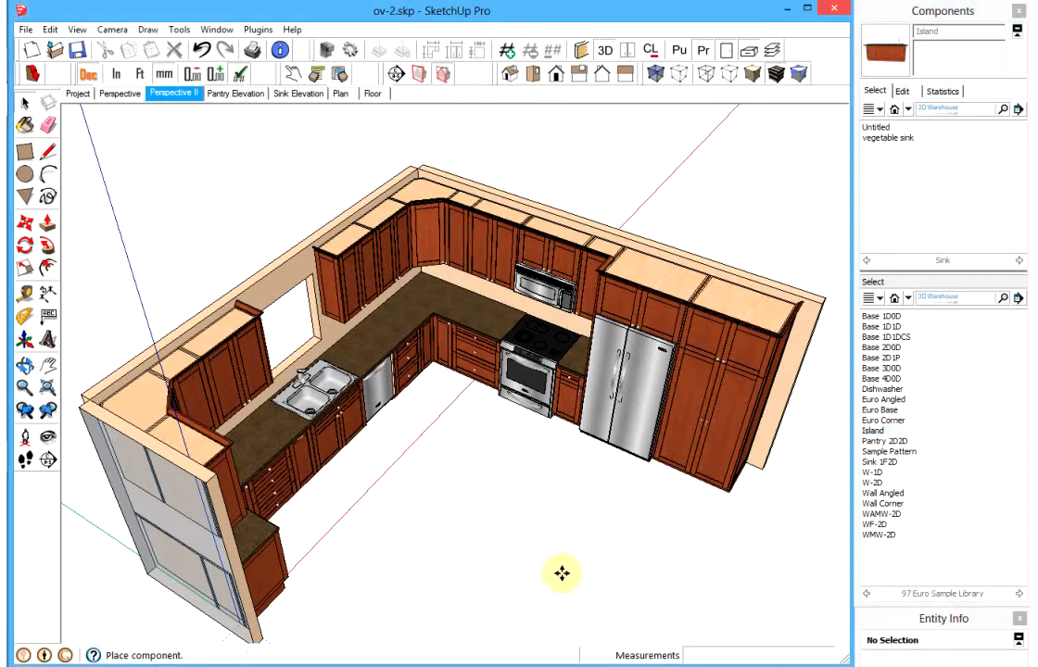
{"action": "middle_click_drag", "start_coordinate": [556, 568], "coordinate": [514, 565]}
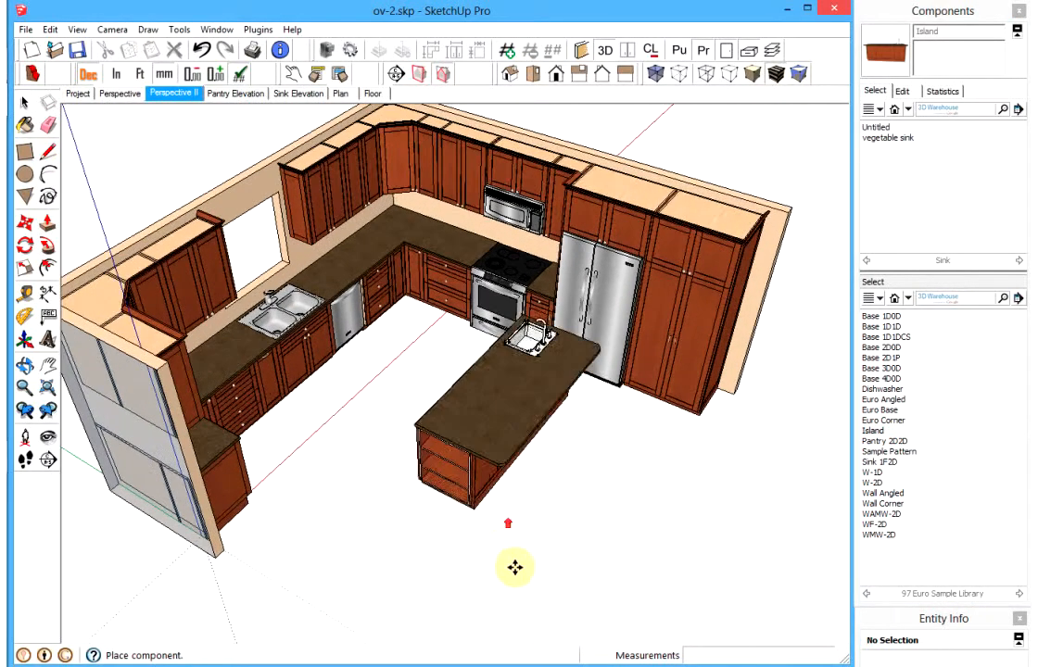
{"action": "left_click", "coordinate": [482, 453]}
{"action": "middle_click_drag", "start_coordinate": [487, 376], "coordinate": [261, 329]}
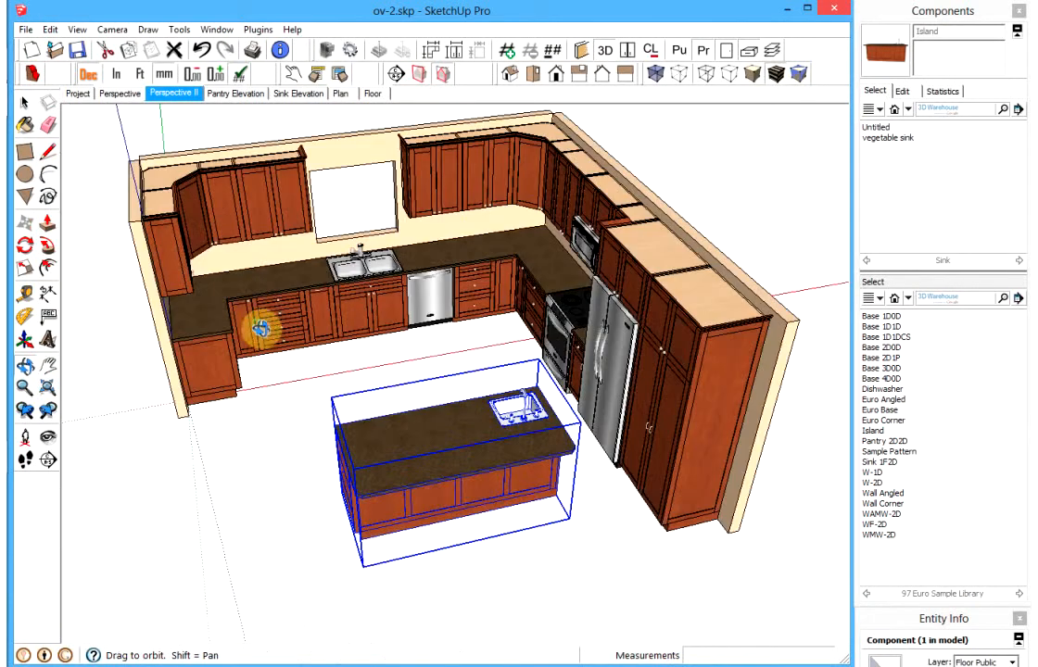
- Create a guide line on the floor 3' out from the base of the sink-wall cabinets
{"action": "left_click", "coordinate": [28, 294]}
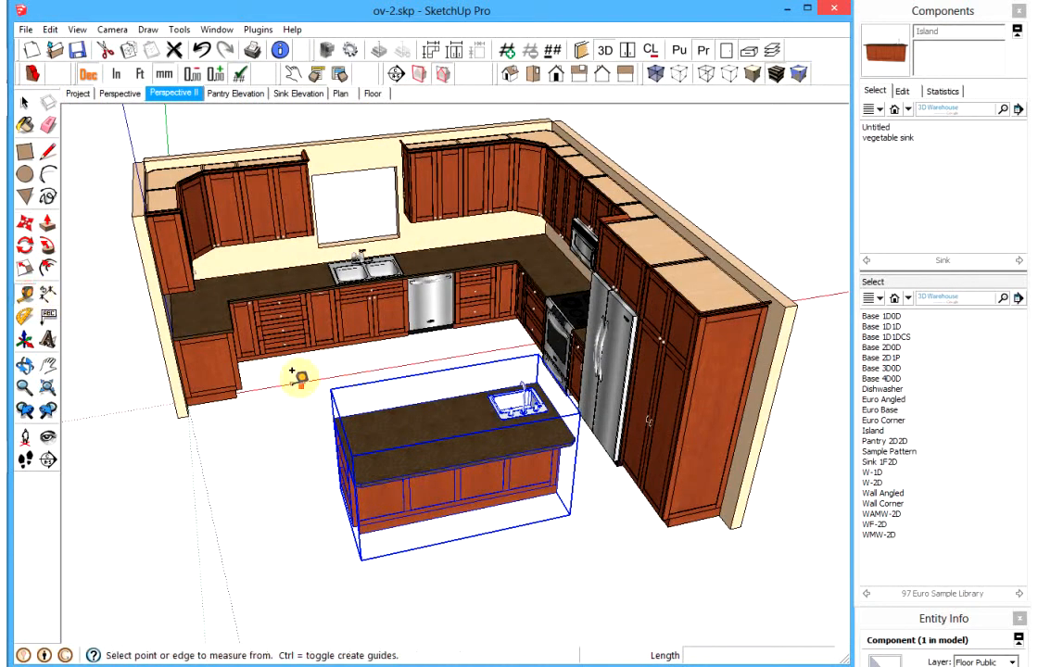
{"action": "scroll", "coordinate": [297, 370], "scroll_direction": "up", "scroll_amount": 5}
{"action": "left_click", "coordinate": [344, 325]}
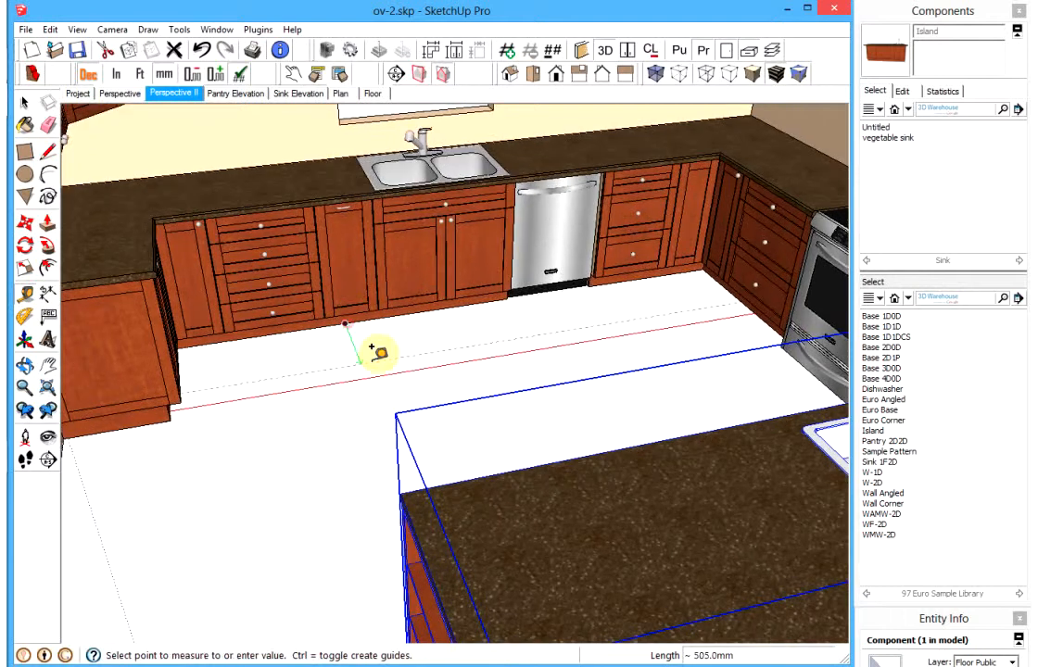
{"action": "left_click", "coordinate": [374, 350]}
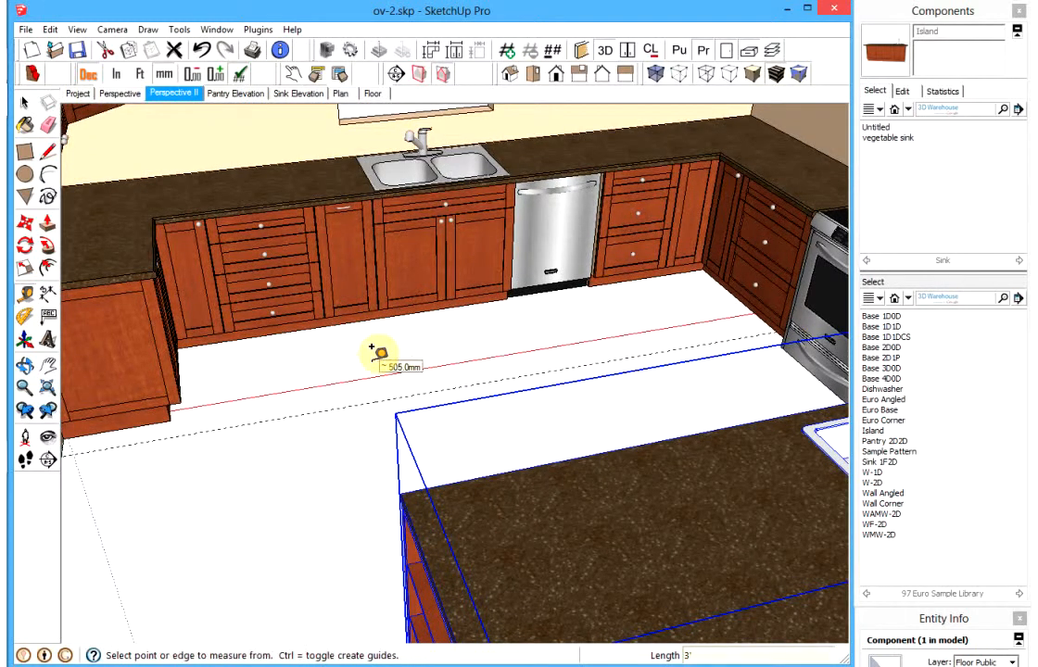
- Create a second floor guide 30" out from the base of the short return cabinet run, perpendicular to the first guide
{"action": "middle_click_drag", "start_coordinate": [443, 339], "coordinate": [237, 315]}
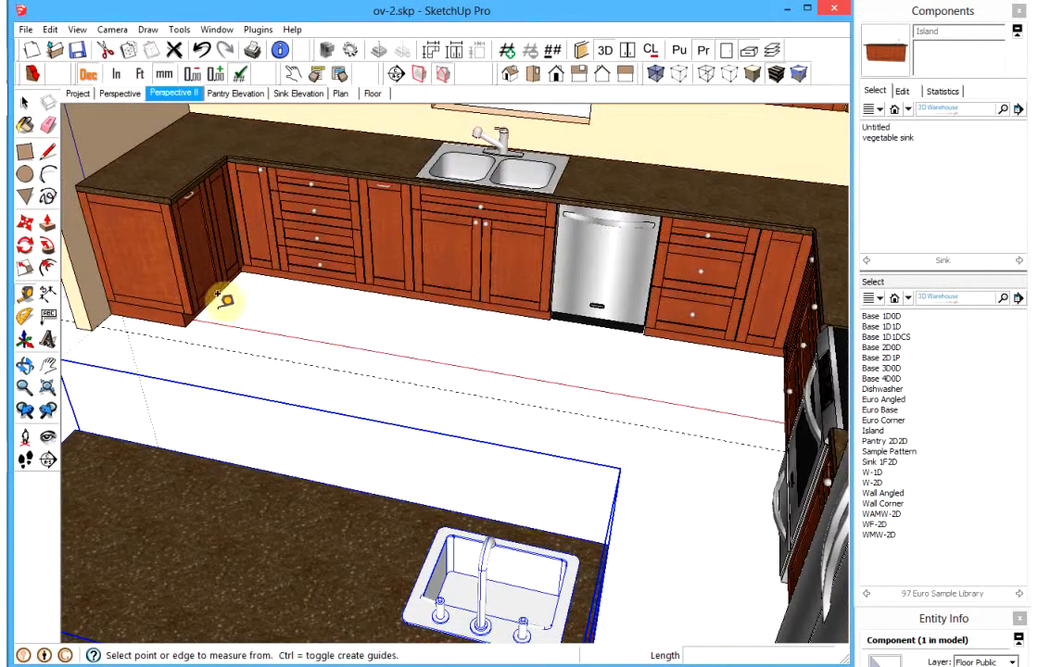
{"action": "left_click", "coordinate": [210, 303]}
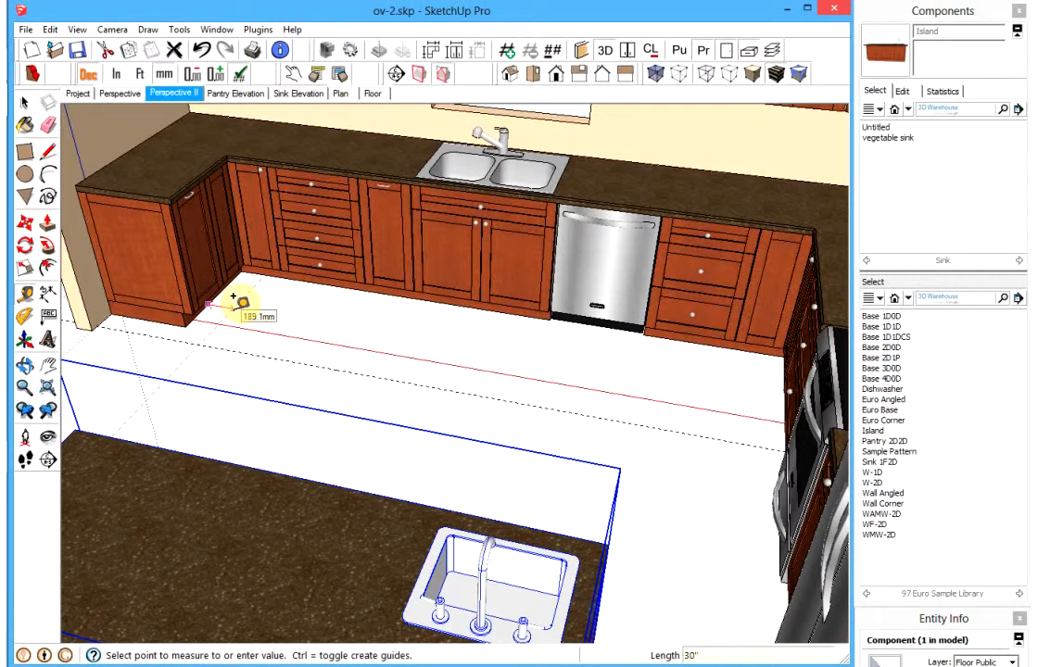
{"action": "key", "text": "Escape"}
{"action": "middle_click_drag", "start_coordinate": [232, 296], "coordinate": [579, 443]}
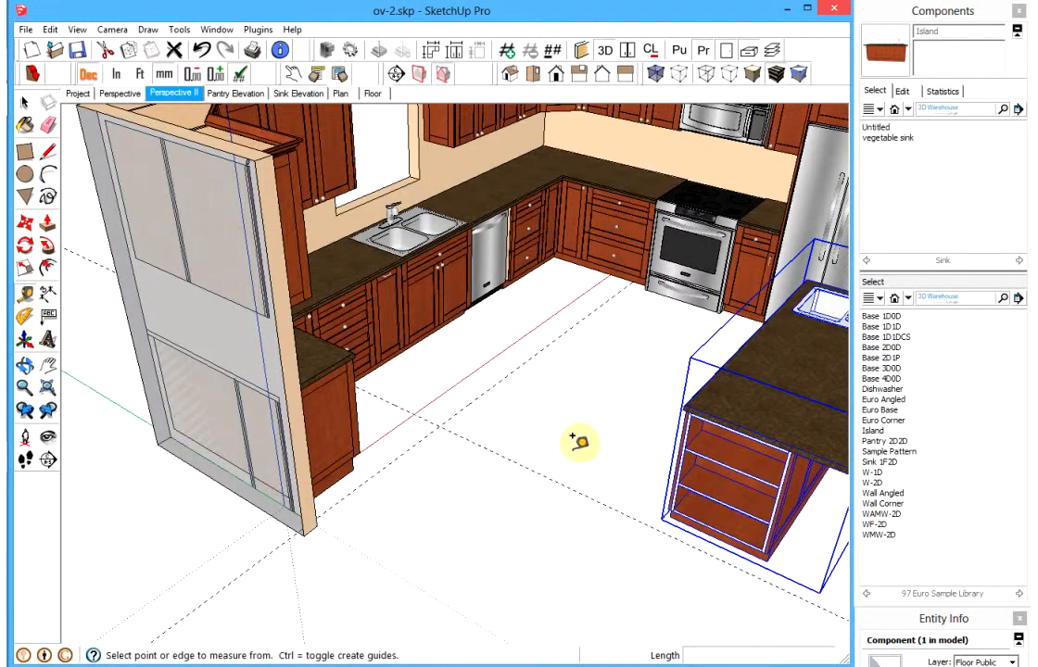
- Move the island by its lower rear corner at the shelf end onto the intersection of the two guides
{"action": "key", "text": "m"}
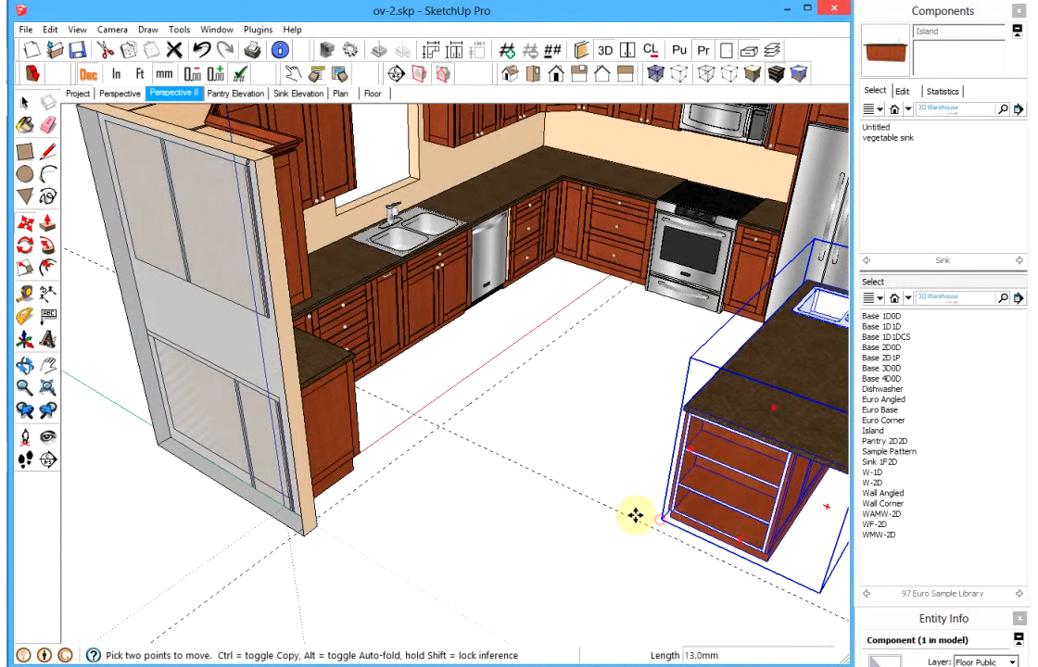
{"action": "left_click", "coordinate": [443, 428]}
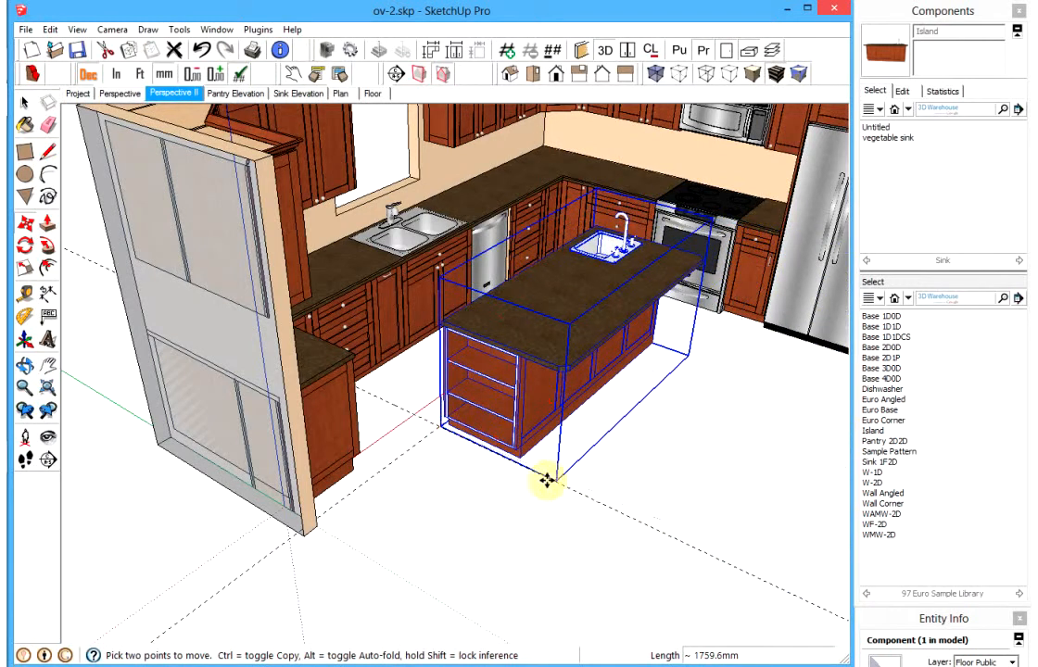
{"action": "middle_click_drag", "start_coordinate": [624, 397], "coordinate": [475, 496]}
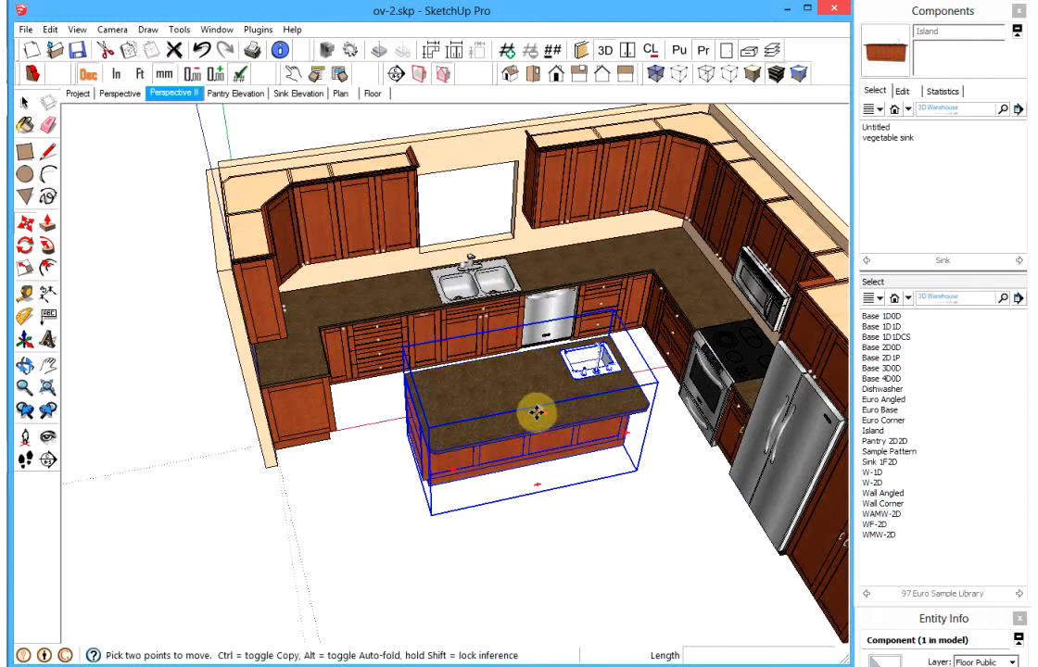
- Explode the island component into its separate cabinets, countertop and sink
{"action": "middle_click_drag", "start_coordinate": [516, 422], "coordinate": [547, 335]}
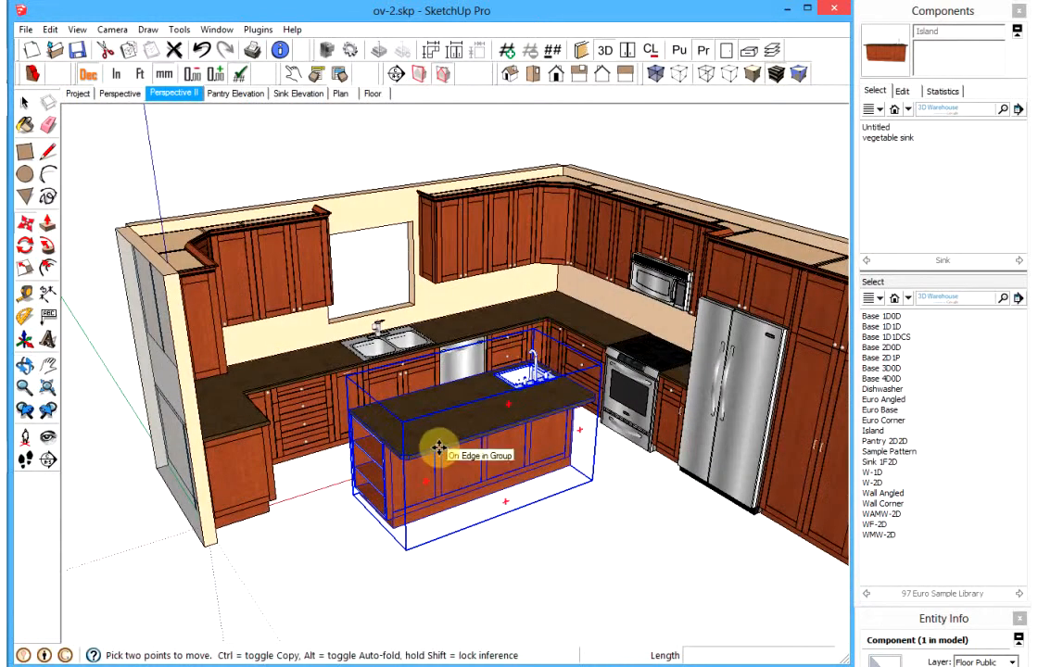
{"action": "right_click", "coordinate": [445, 408]}
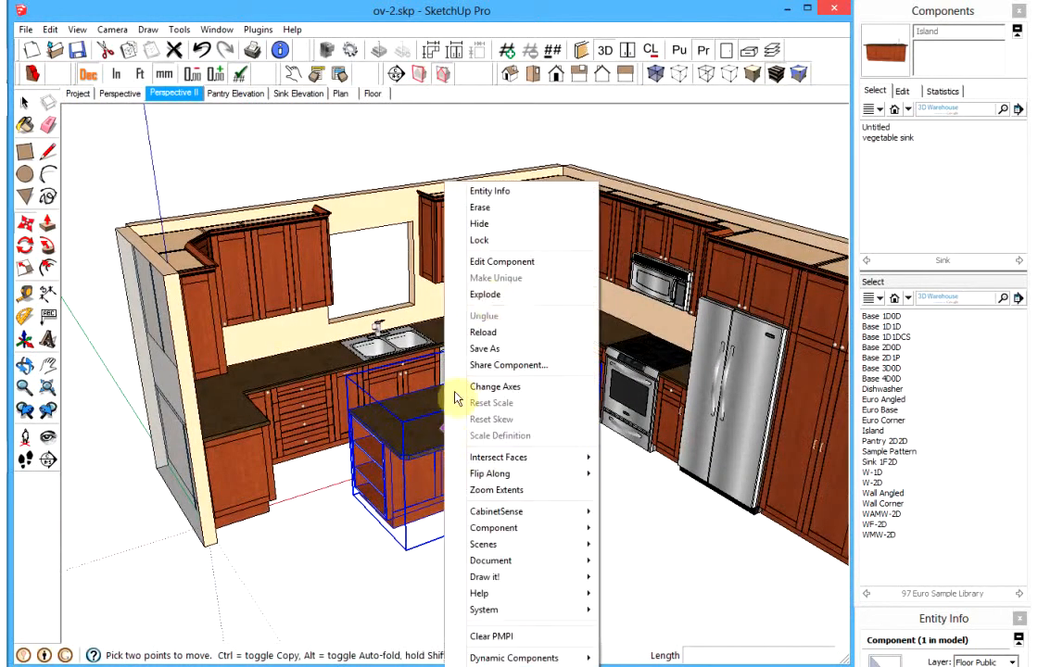
{"action": "left_click", "coordinate": [487, 296]}
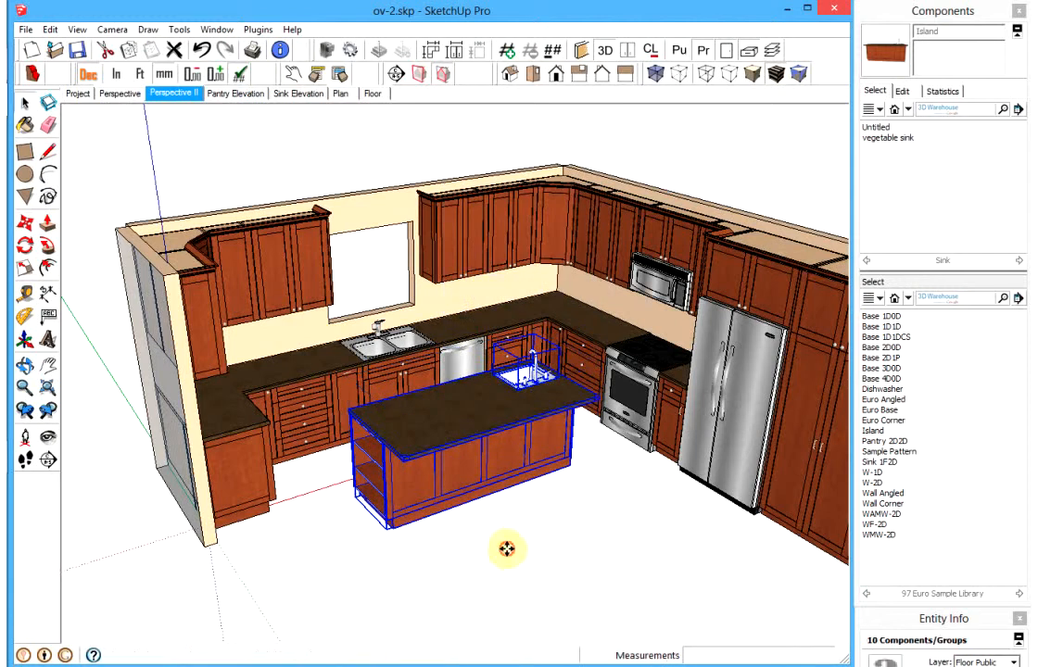
- Select individual parts of the exploded island, such as the countertop and open shelf unit, to check that they are separate, and clear the selection
{"action": "key", "text": "space"}
{"action": "left_click", "coordinate": [412, 440]}
{"action": "left_click", "coordinate": [529, 372]}
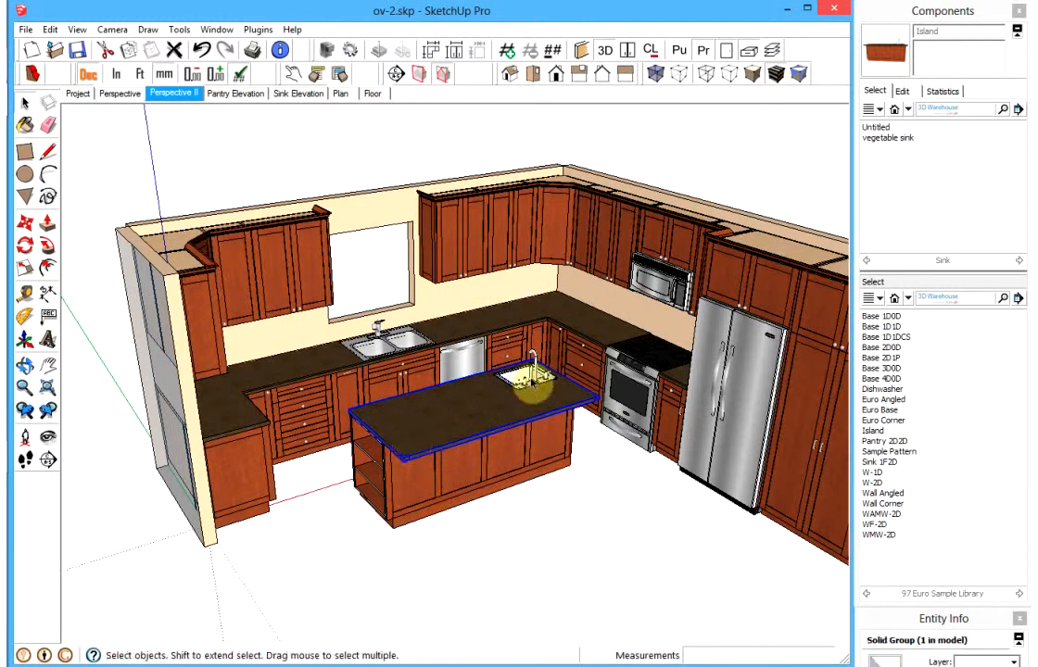
{"action": "left_click", "coordinate": [362, 505]}
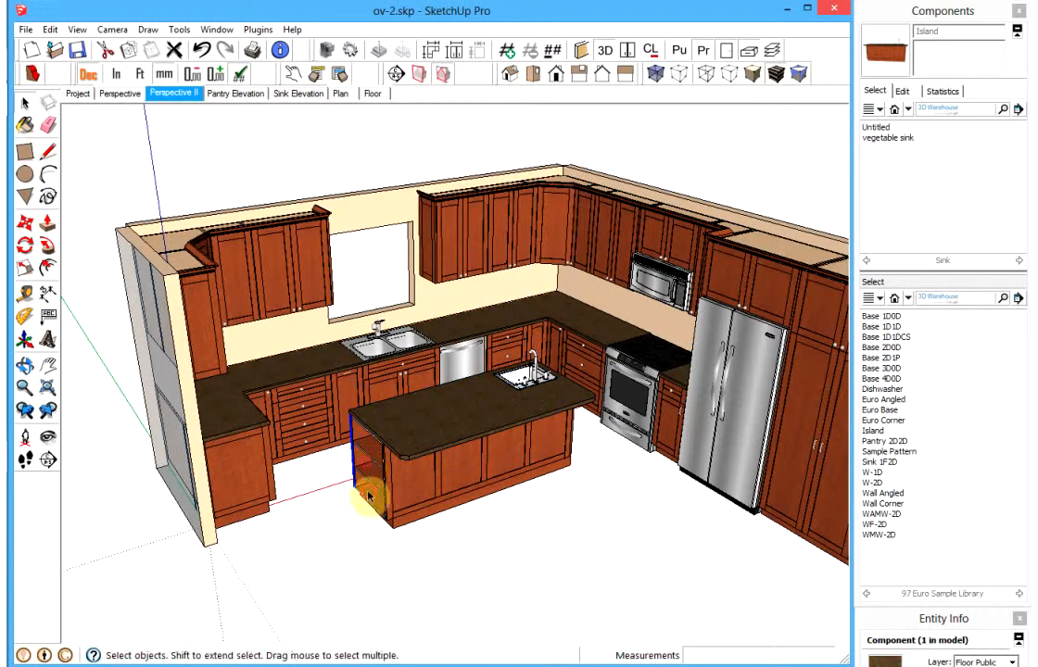
{"action": "left_click", "coordinate": [433, 535]}
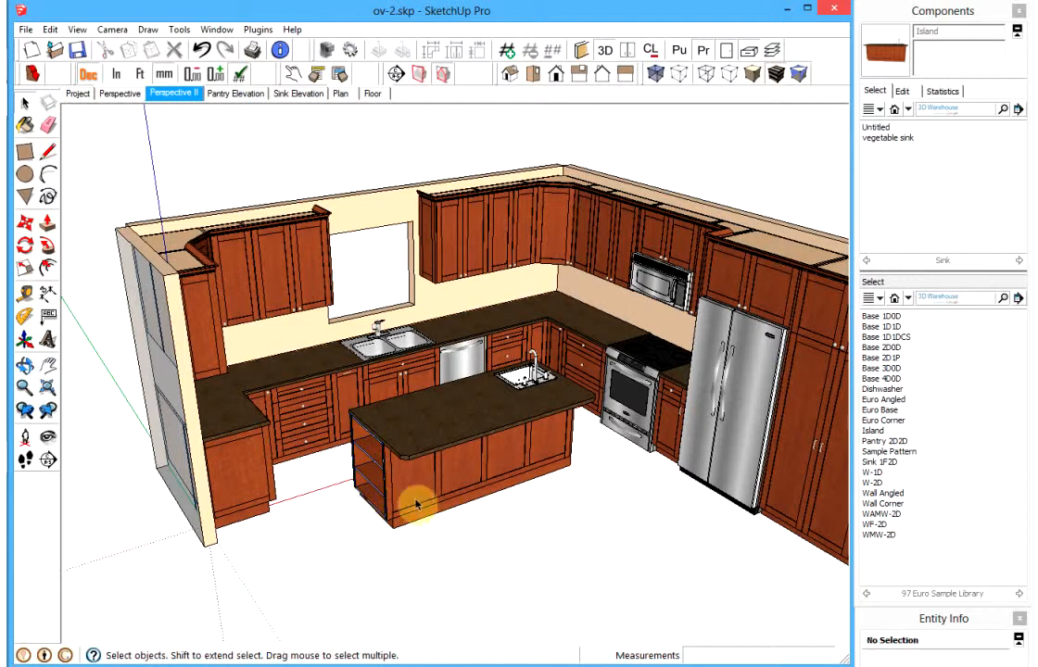
- Hide the cabinet doors and drawer fronts to expose the cabinet interiors and their front edge banding
{"action": "middle_click_drag", "start_coordinate": [362, 417], "coordinate": [506, 306]}
{"action": "scroll", "coordinate": [445, 435], "scroll_direction": "up", "scroll_amount": 3}
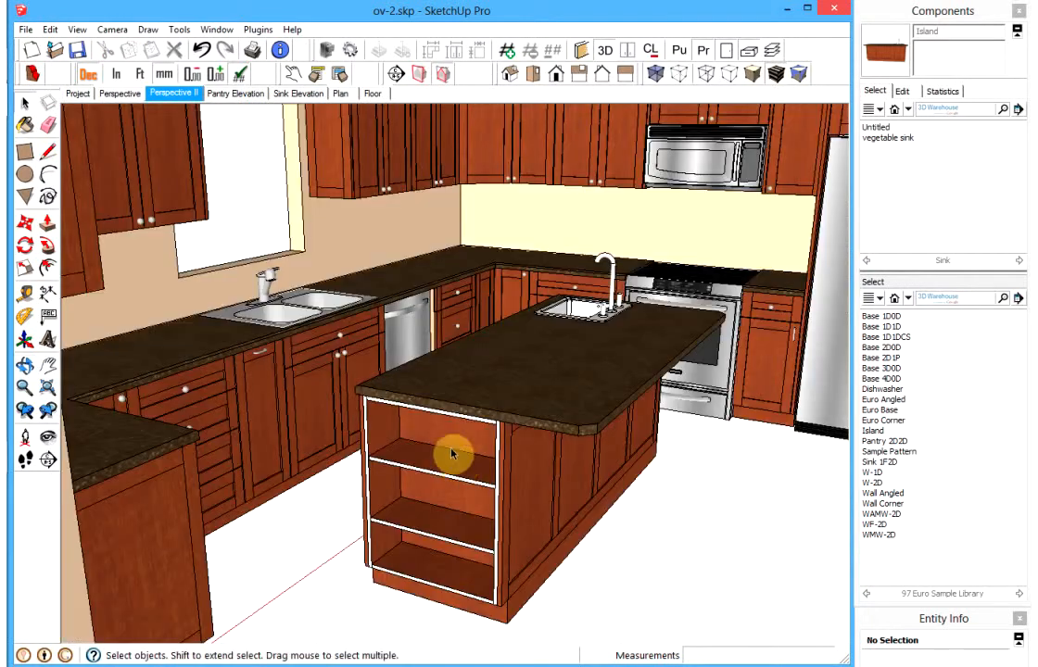
{"action": "scroll", "coordinate": [451, 454], "scroll_direction": "up", "scroll_amount": 2}
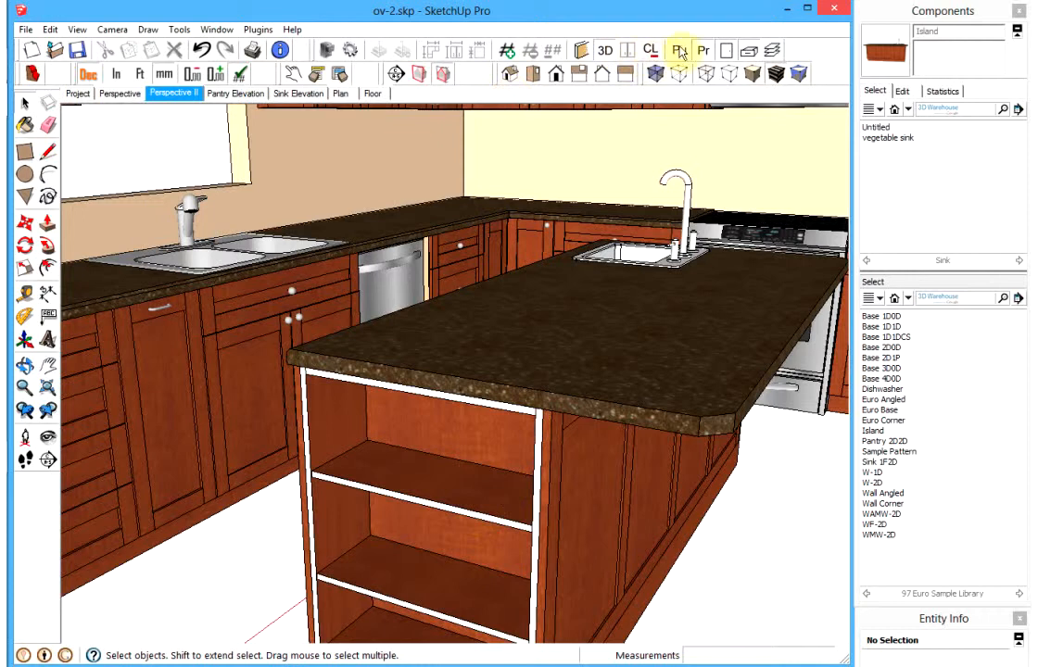
{"action": "left_click", "coordinate": [726, 53]}
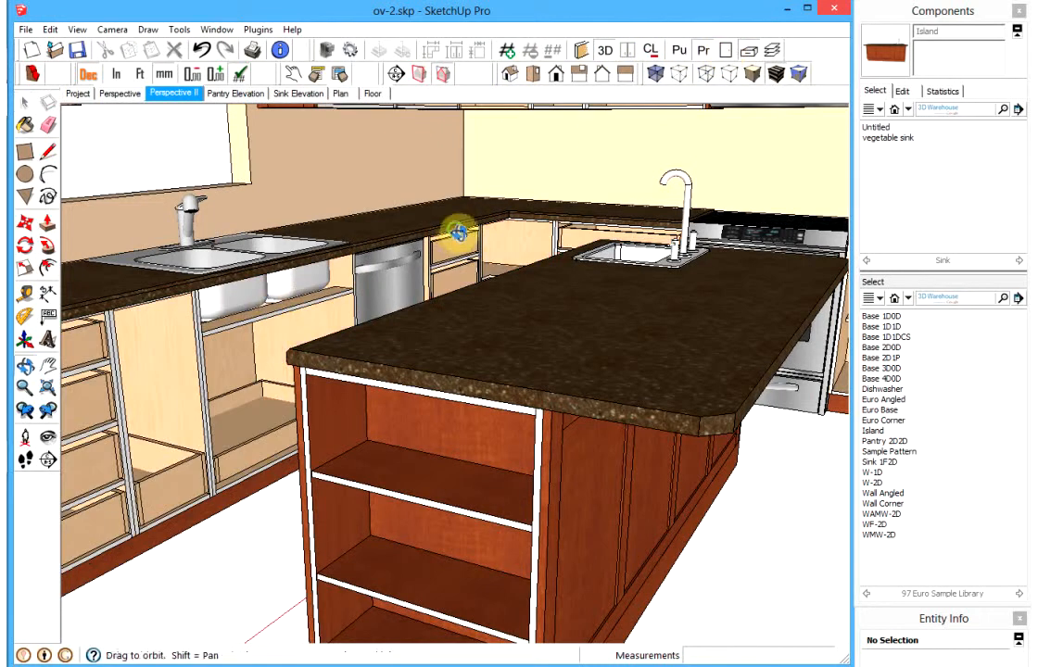
{"action": "middle_click_drag", "start_coordinate": [460, 231], "coordinate": [263, 238], "text": "shift"}
{"action": "scroll", "coordinate": [394, 243], "scroll_direction": "up", "scroll_amount": 4}
{"action": "middle_click_drag", "start_coordinate": [363, 221], "coordinate": [363, 261]}
{"action": "scroll", "coordinate": [342, 292], "scroll_direction": "down", "scroll_amount": 2}
{"action": "scroll", "coordinate": [416, 239], "scroll_direction": "down", "scroll_amount": 2}
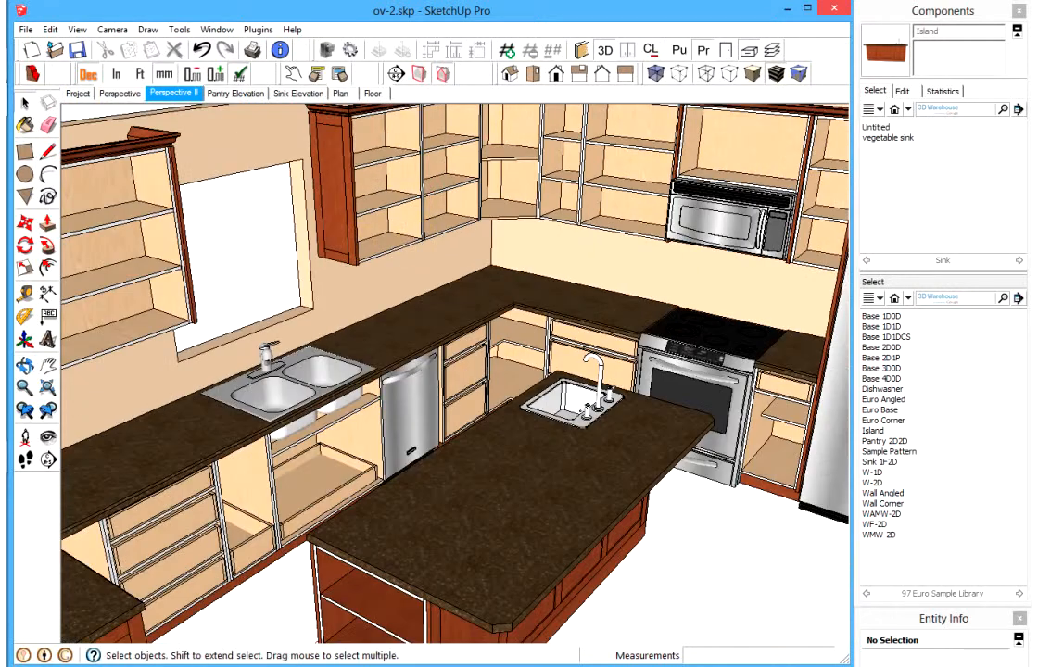
- Edit the in-model material csBandingFront and match its color to the red-brown wood of the upper cabinet's end panel
{"action": "left_click", "coordinate": [24, 124]}
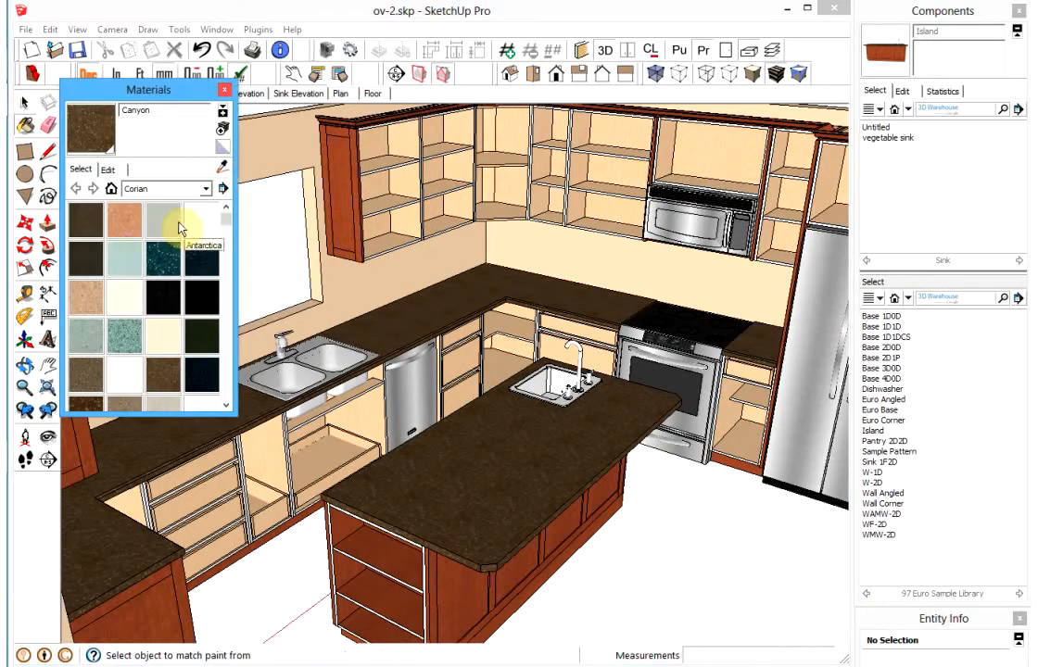
{"action": "left_click", "coordinate": [112, 190]}
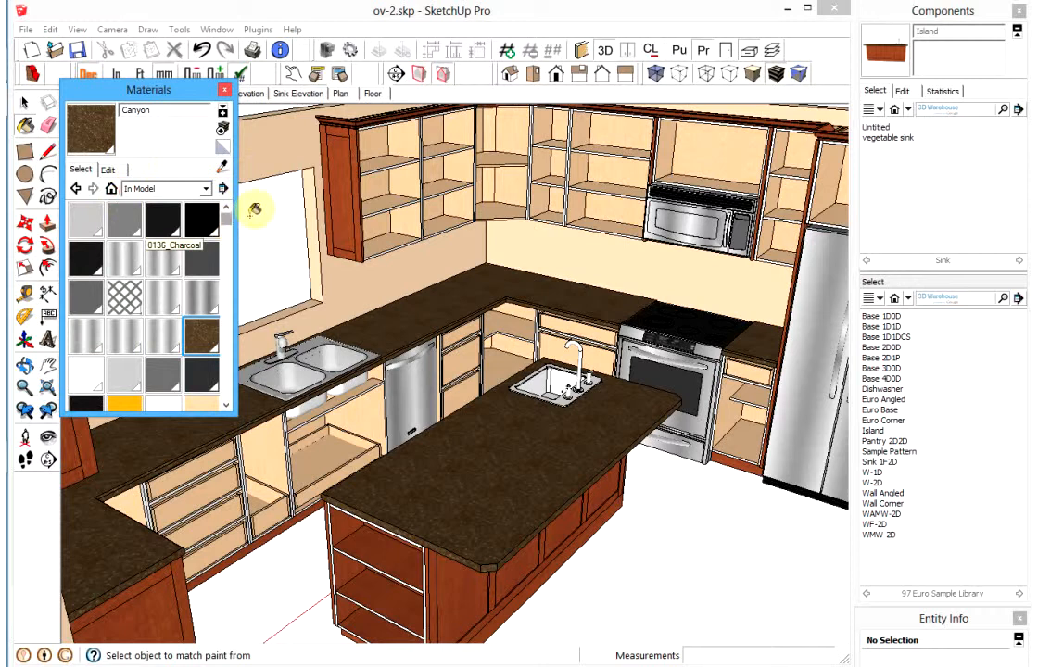
{"action": "scroll", "coordinate": [226, 228], "scroll_direction": "down", "scroll_amount": 2}
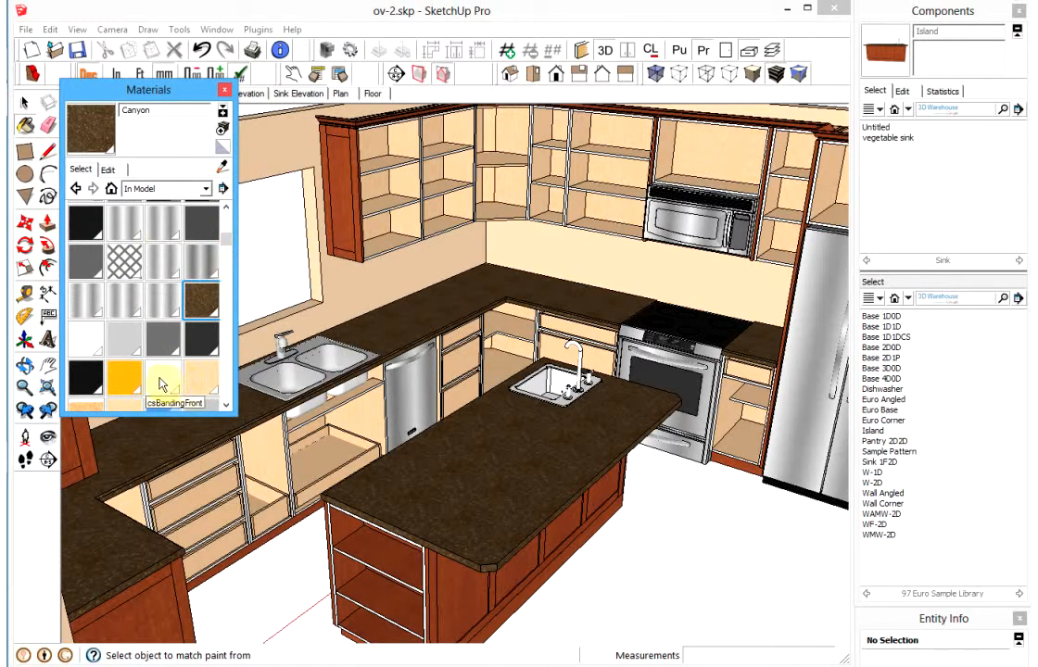
{"action": "left_click", "coordinate": [163, 385]}
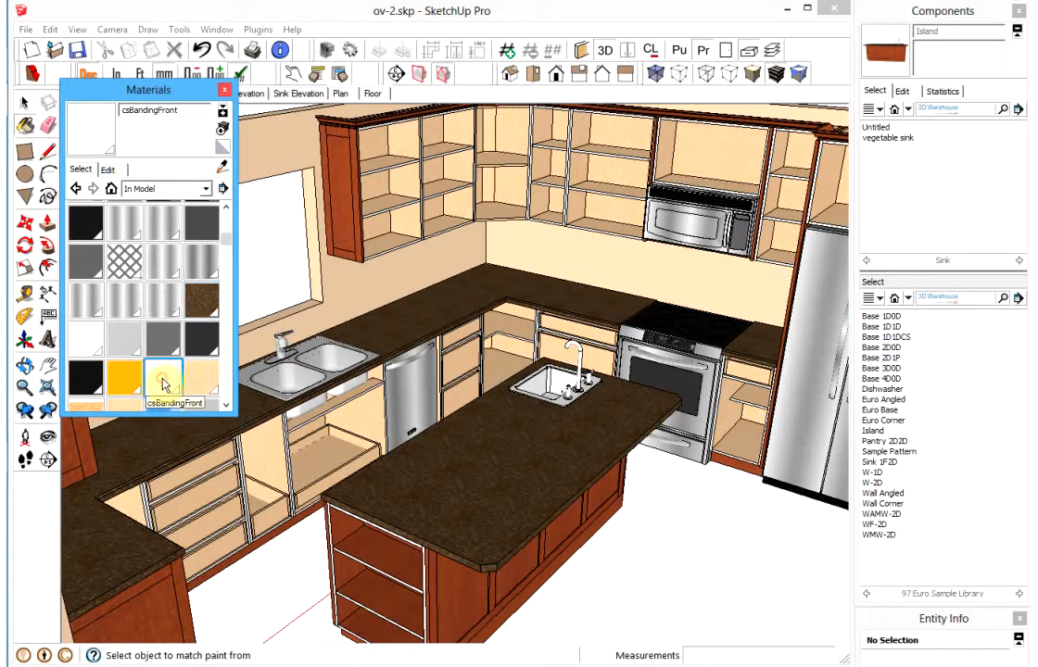
{"action": "left_click", "coordinate": [110, 170]}
{"action": "left_click", "coordinate": [191, 203]}
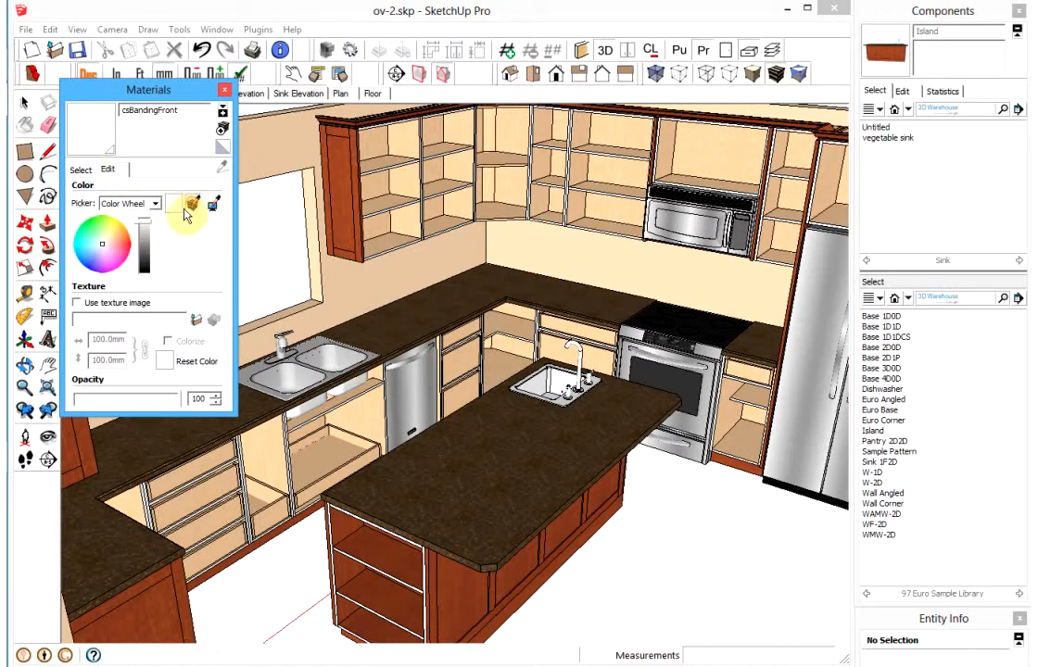
{"action": "left_click", "coordinate": [359, 175]}
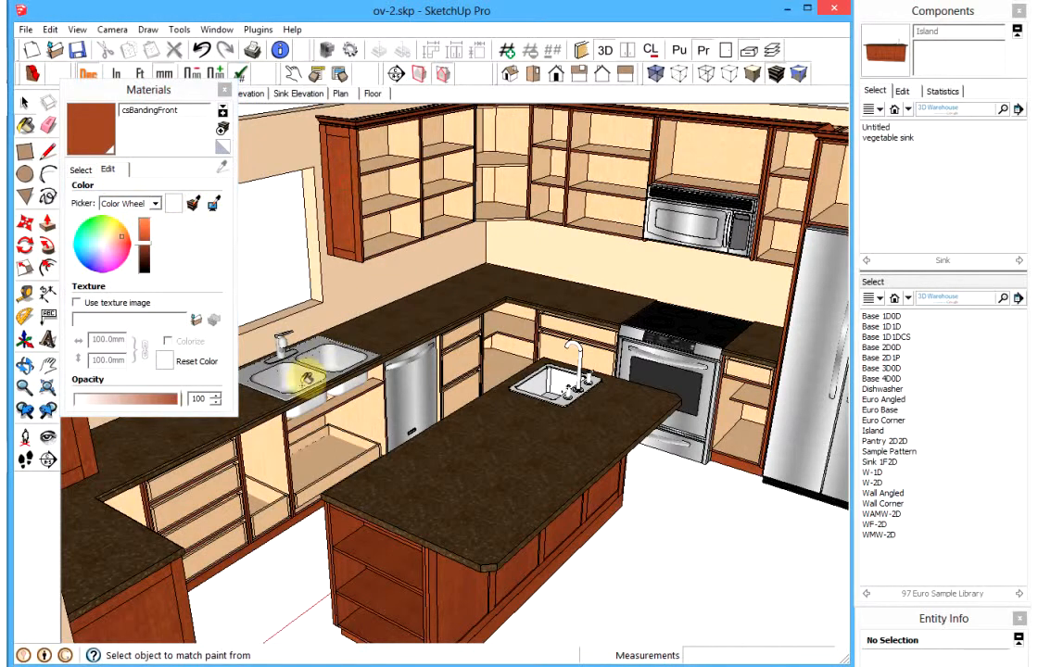
- Darken the csBandingFront color slightly against the island shelf edges, and close the material editor
{"action": "scroll", "coordinate": [343, 557], "scroll_direction": "up", "scroll_amount": 10}
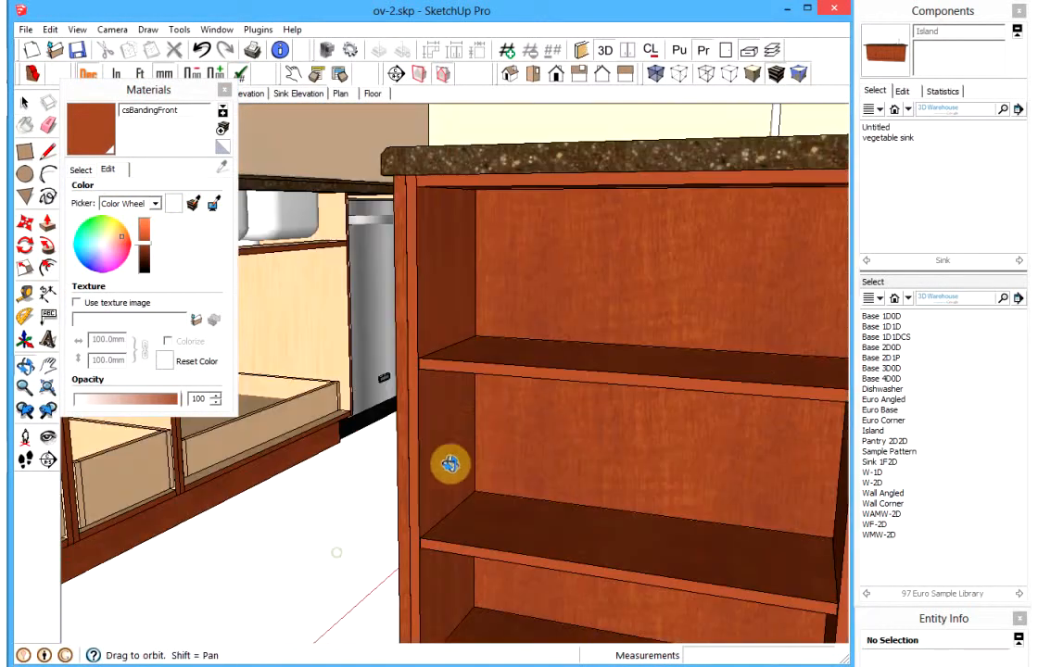
{"action": "scroll", "coordinate": [462, 406], "scroll_direction": "up", "scroll_amount": 2}
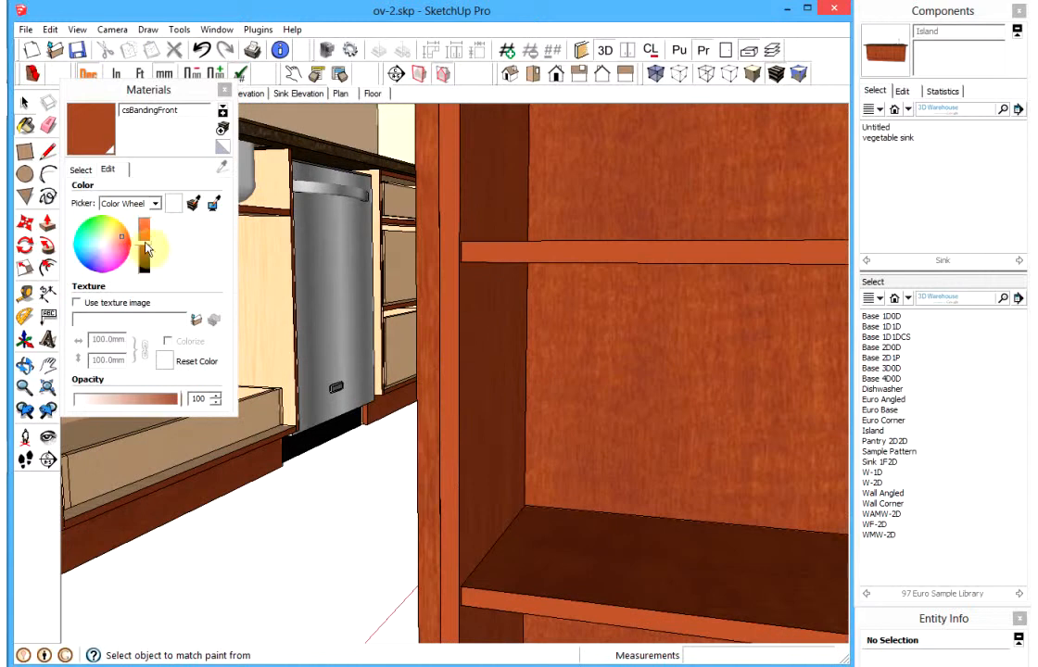
{"action": "left_click", "coordinate": [146, 248]}
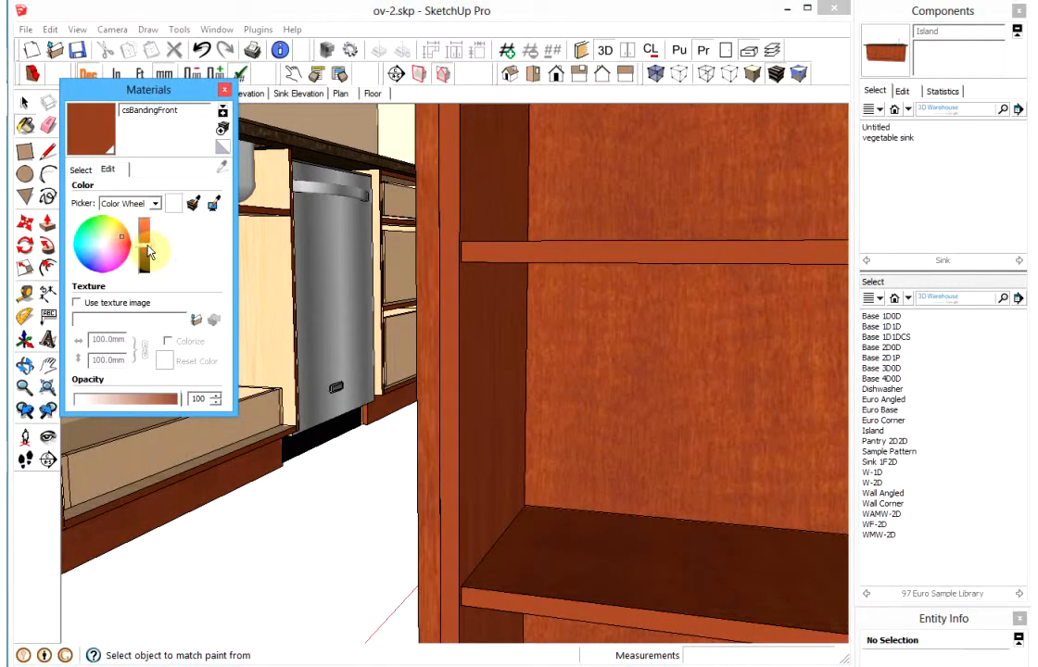
{"action": "left_click", "coordinate": [226, 94]}
{"action": "key", "text": "space"}
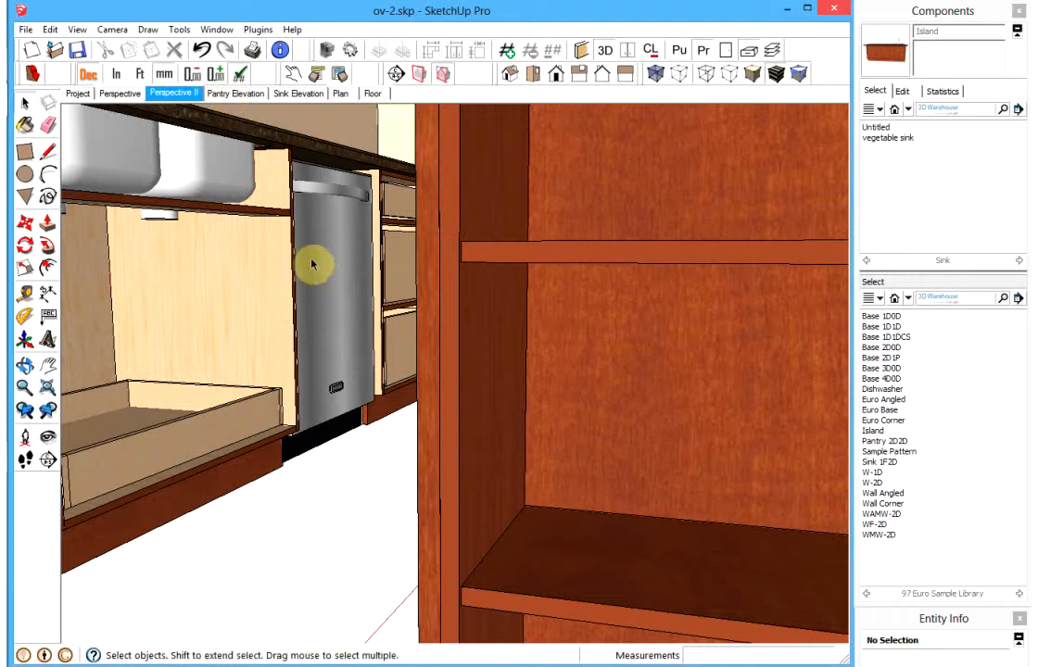
- Show the cabinet doors and drawer fronts again across the whole kitchen
{"action": "scroll", "coordinate": [380, 320], "scroll_direction": "down", "scroll_amount": 5}
{"action": "scroll", "coordinate": [372, 334], "scroll_direction": "down", "scroll_amount": 5}
{"action": "middle_click_drag", "start_coordinate": [514, 288], "coordinate": [394, 437]}
{"action": "scroll", "coordinate": [394, 437], "scroll_direction": "down", "scroll_amount": 1}
{"action": "left_click", "coordinate": [727, 58]}
{"action": "middle_click_drag", "start_coordinate": [556, 250], "coordinate": [419, 266]}
{"action": "scroll", "coordinate": [558, 303], "scroll_direction": "down", "scroll_amount": 2}
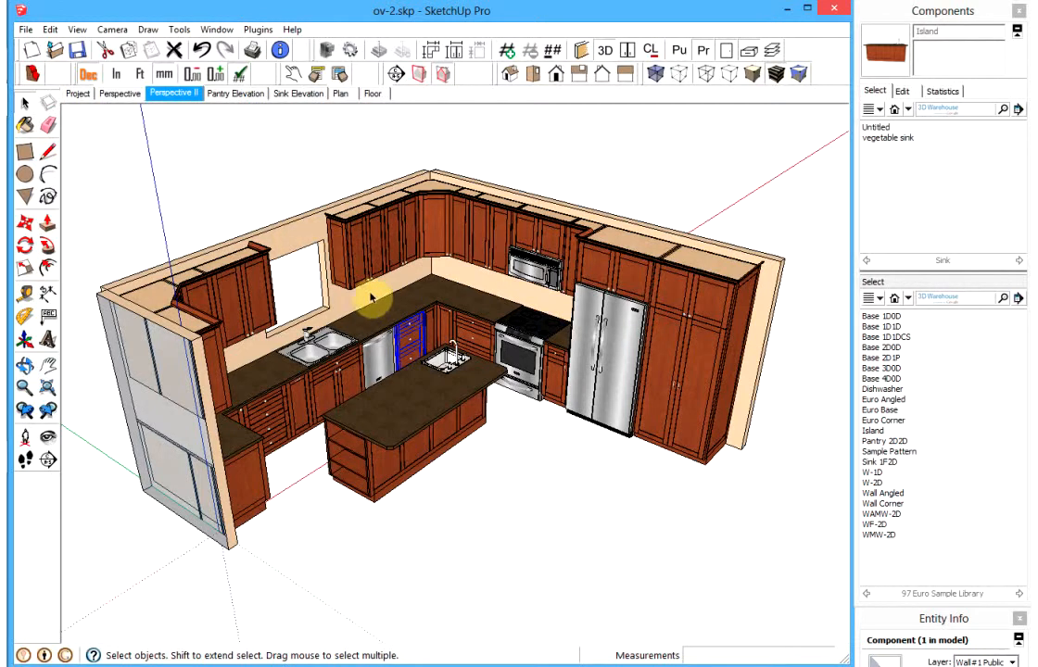
{"action": "middle_click_drag", "start_coordinate": [353, 326], "coordinate": [321, 378]}
{"action": "scroll", "coordinate": [360, 223], "scroll_direction": "up", "scroll_amount": 1}
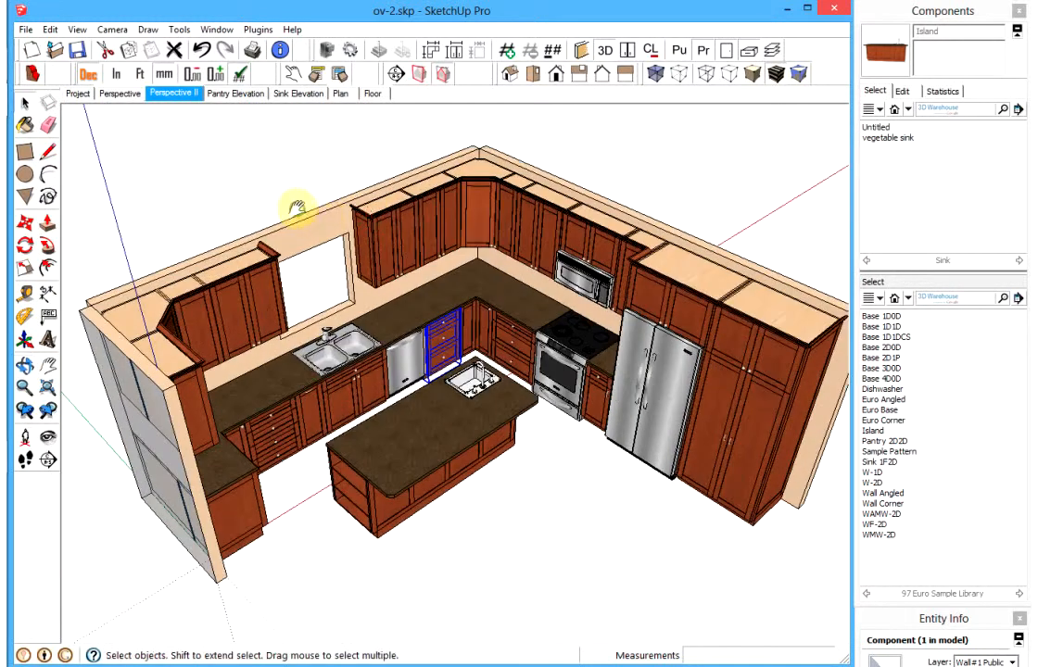
{"action": "middle_click_drag", "start_coordinate": [297, 210], "coordinate": [278, 232]}
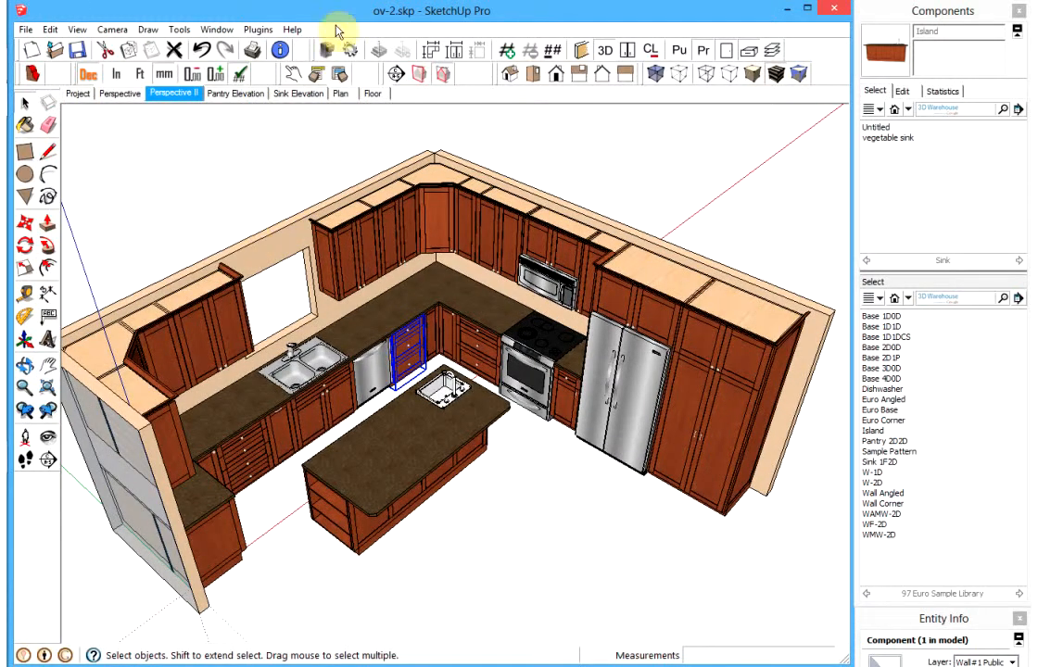
- Set Auto Update Scene to No in the CabinetSense preferences and clear the model selection
{"action": "left_click", "coordinate": [352, 51]}
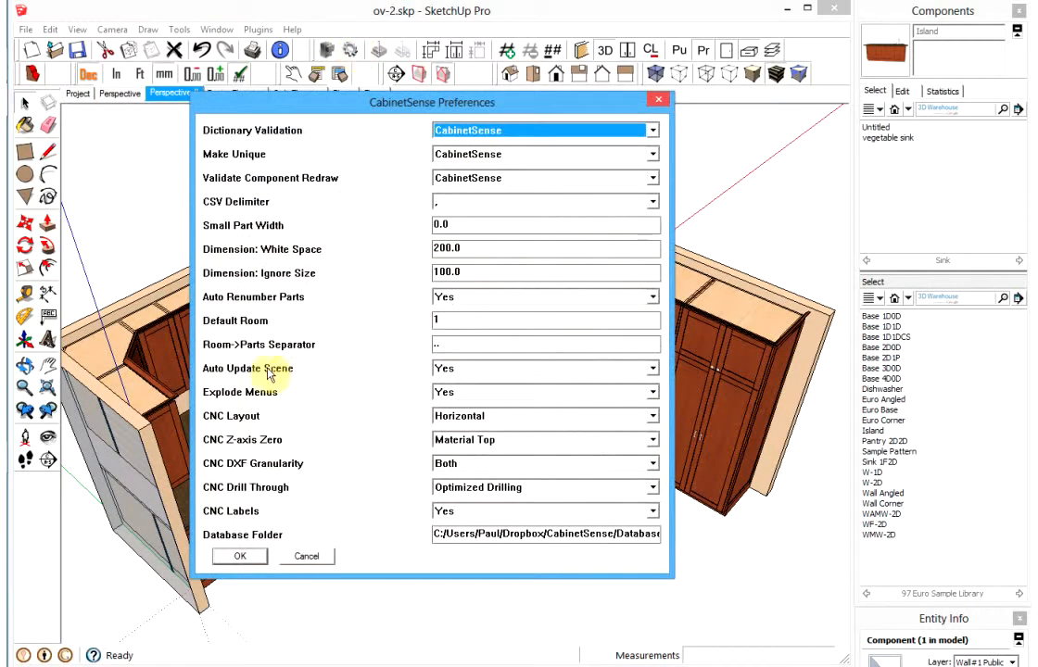
{"action": "left_click", "coordinate": [466, 369]}
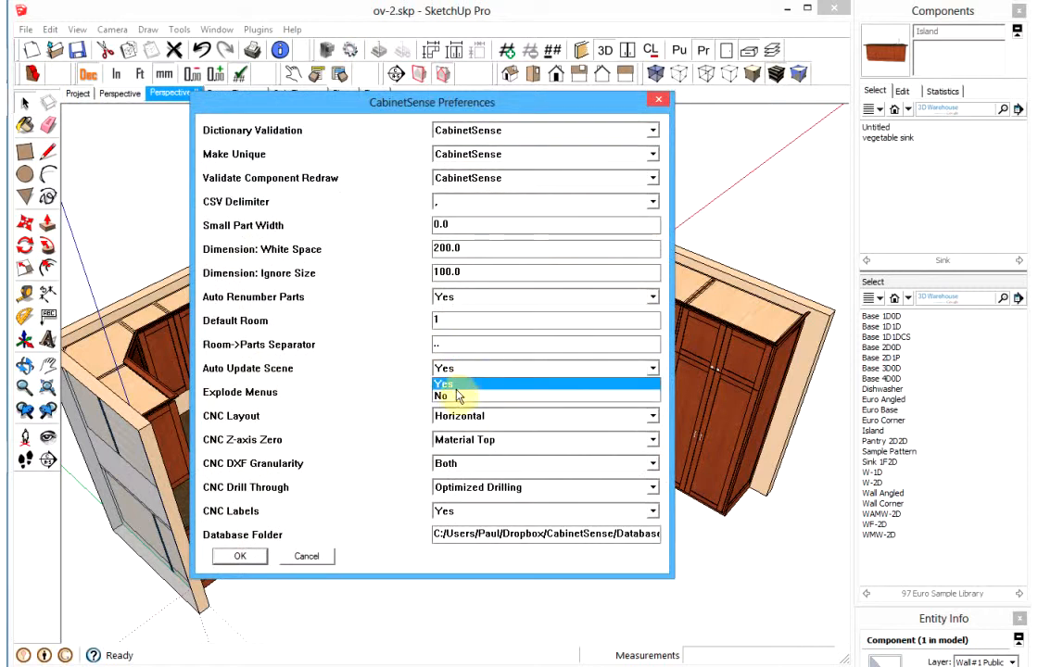
{"action": "left_click", "coordinate": [457, 396]}
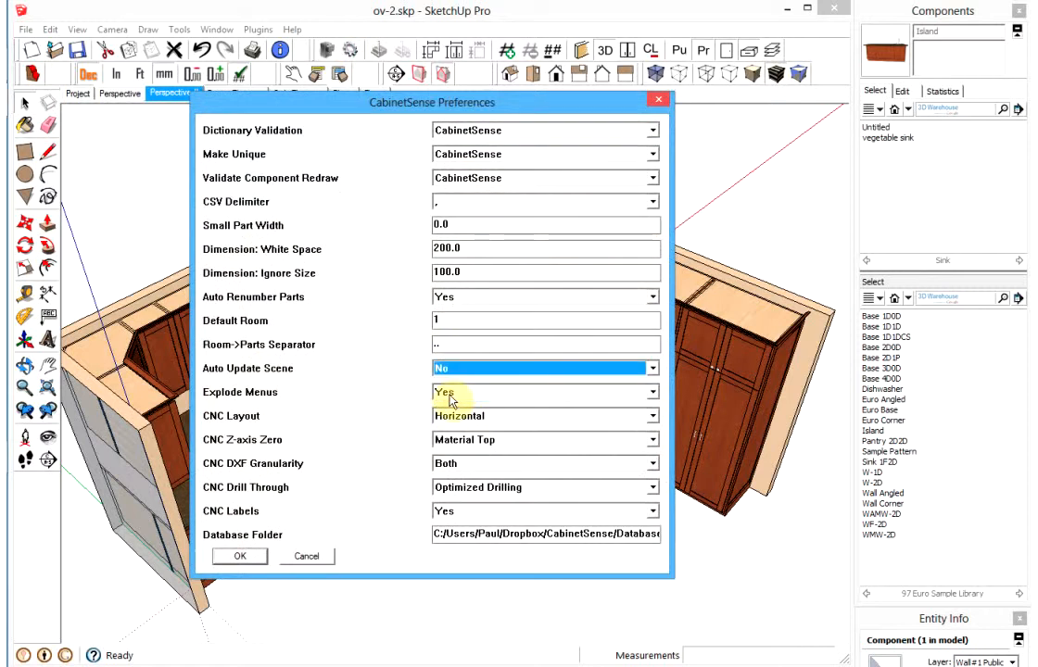
{"action": "left_click", "coordinate": [241, 557]}
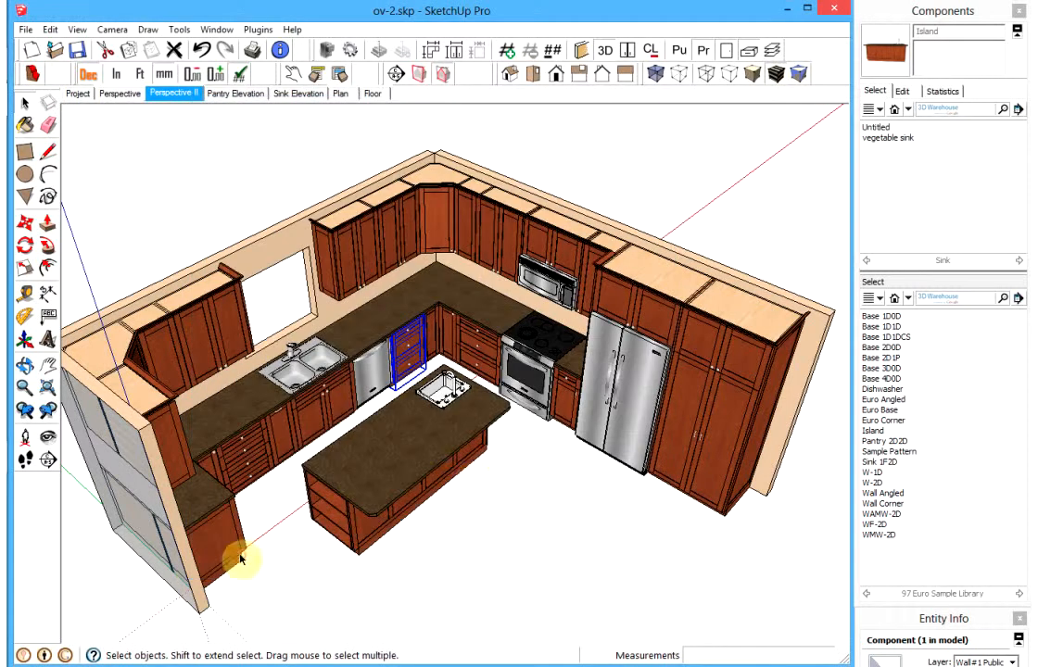
{"action": "left_click", "coordinate": [505, 510]}
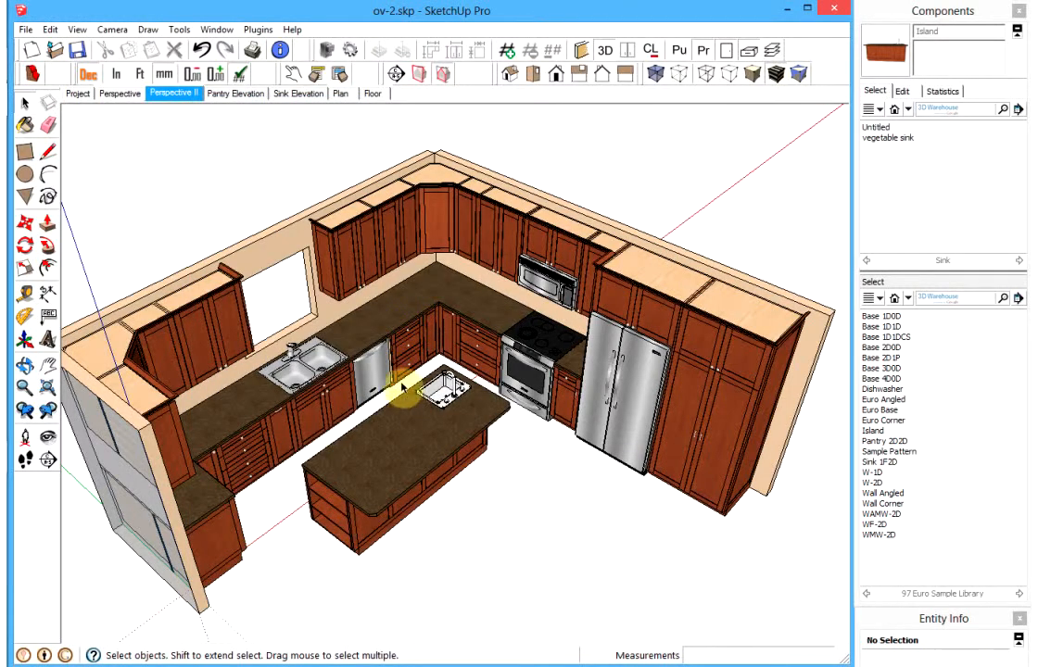
- Update the Perspective scene with a higher view looking down into the kitchen, and recall it after orbiting away
{"action": "middle_click_drag", "start_coordinate": [412, 381], "coordinate": [205, 201]}
{"action": "left_click", "coordinate": [120, 94]}
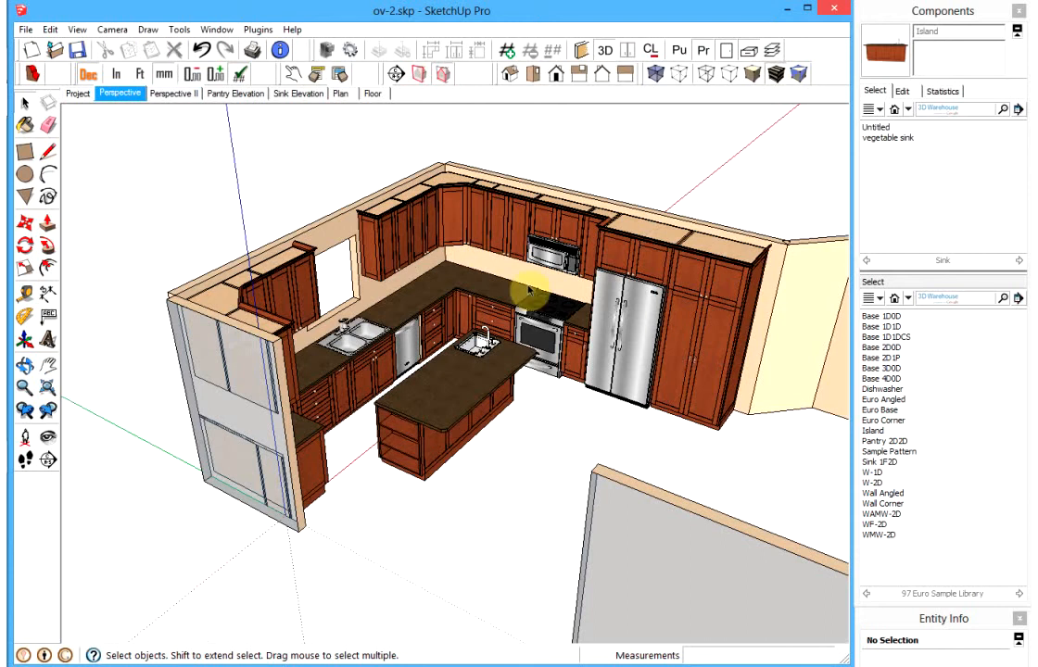
{"action": "middle_click_drag", "start_coordinate": [463, 259], "coordinate": [355, 330]}
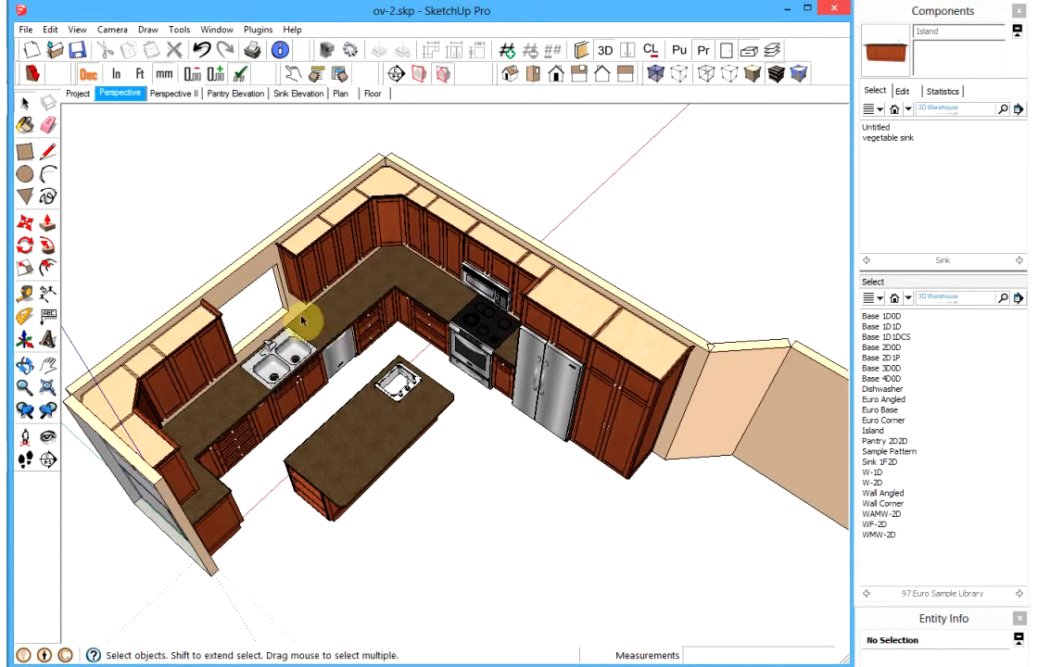
{"action": "right_click", "coordinate": [116, 97]}
{"action": "left_click", "coordinate": [150, 160]}
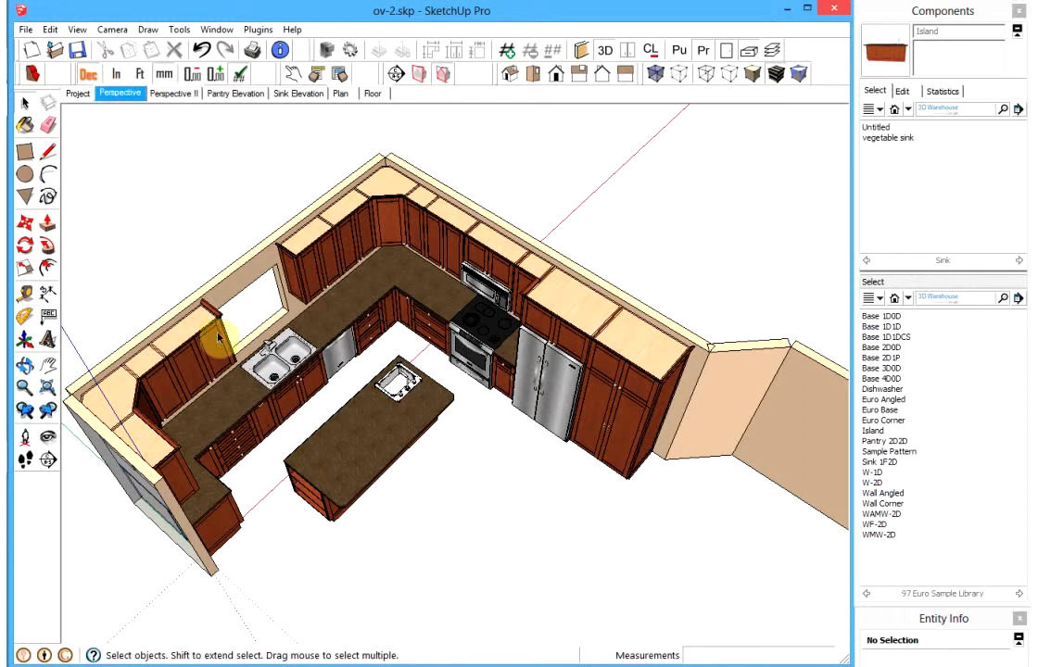
{"action": "middle_click_drag", "start_coordinate": [296, 419], "coordinate": [483, 352]}
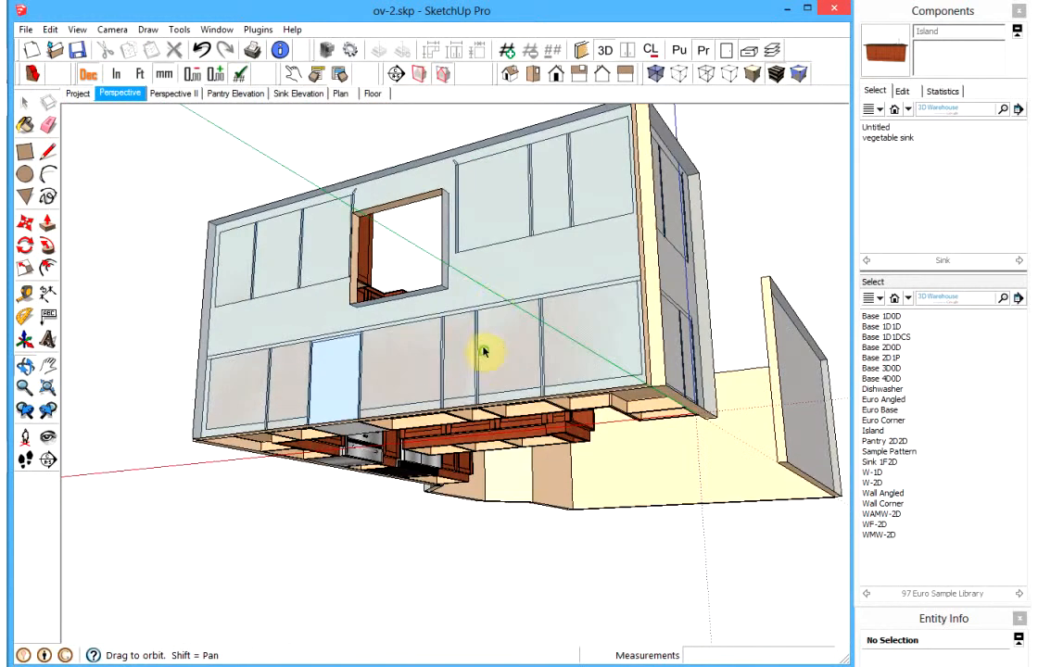
{"action": "left_click", "coordinate": [121, 95]}
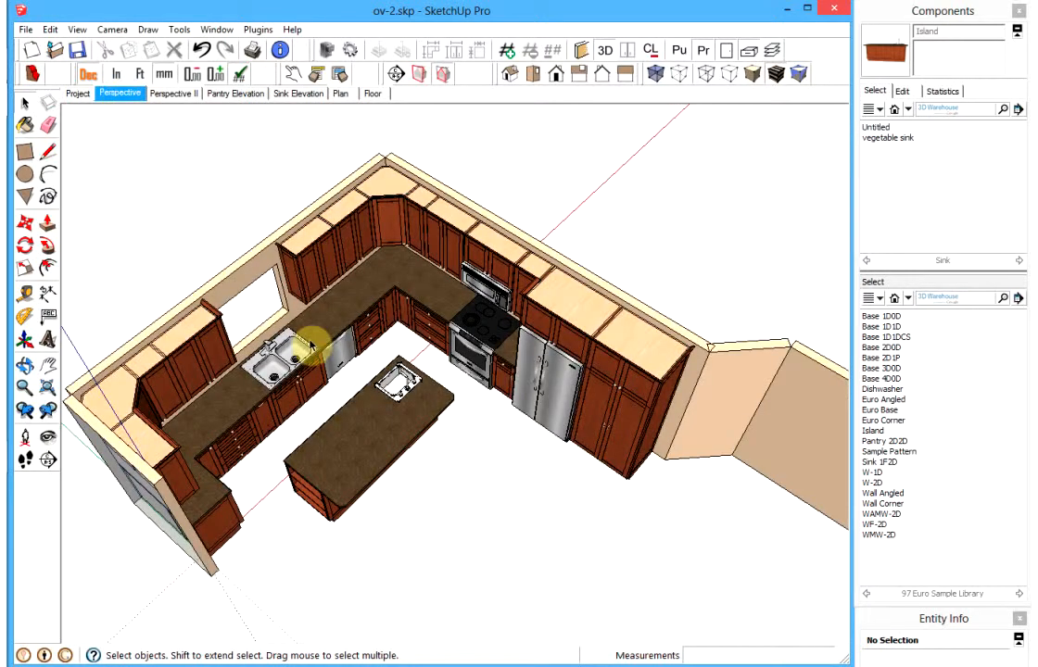
- Update the Perspective II scene with a lower, near eye-level view of the whole kitchen
{"action": "left_click", "coordinate": [176, 94]}
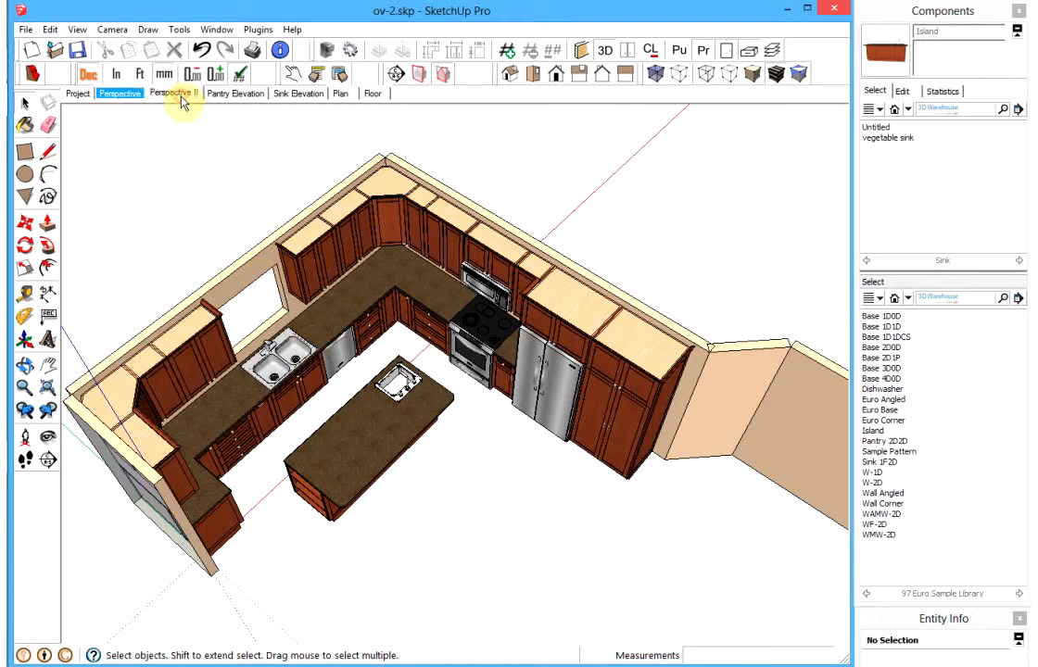
{"action": "middle_click_drag", "start_coordinate": [431, 331], "coordinate": [428, 363]}
{"action": "scroll", "coordinate": [437, 366], "scroll_direction": "up", "scroll_amount": 3}
{"action": "scroll", "coordinate": [438, 366], "scroll_direction": "down", "scroll_amount": 1}
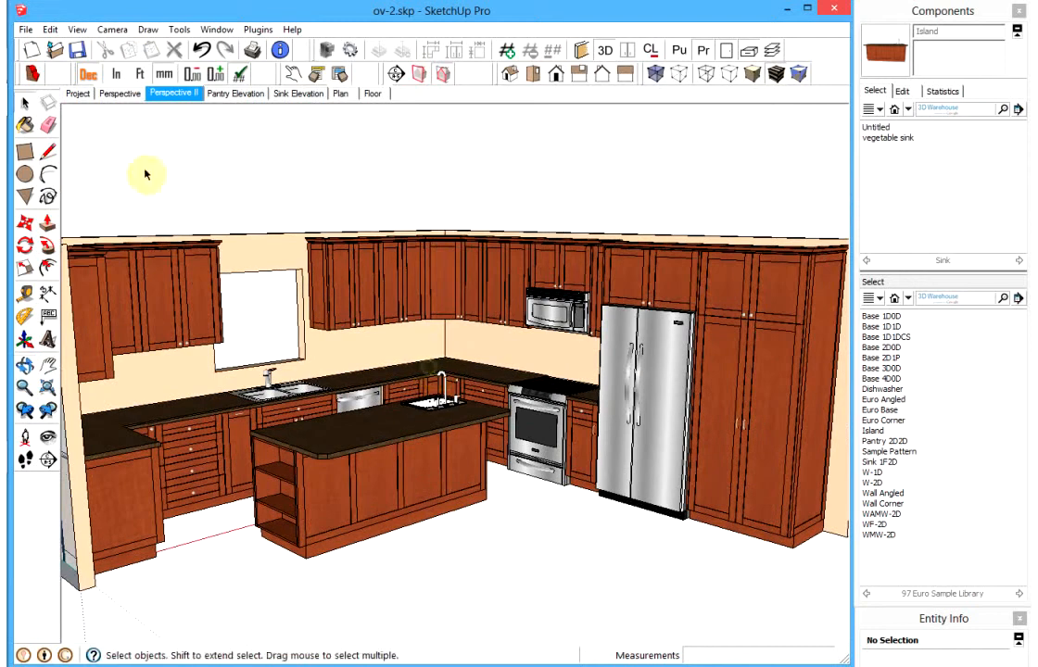
{"action": "right_click", "coordinate": [174, 102]}
{"action": "left_click", "coordinate": [209, 158]}
- Automatically dimension all the cabinets and appliances in the Pantry Elevation scene
{"action": "left_click", "coordinate": [234, 96]}
{"action": "scroll", "coordinate": [396, 332], "scroll_direction": "down", "scroll_amount": 1}
{"action": "middle_click_drag", "start_coordinate": [397, 332], "coordinate": [382, 306], "text": "shift"}
{"action": "left_click_drag", "start_coordinate": [152, 186], "coordinate": [790, 552]}
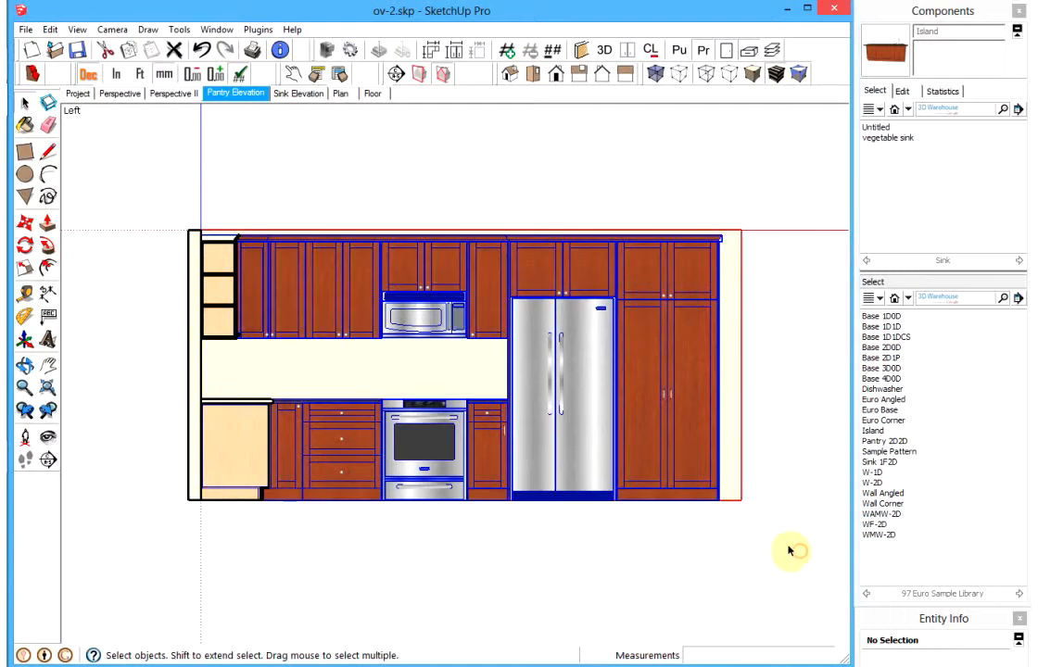
{"action": "left_click", "coordinate": [451, 78]}
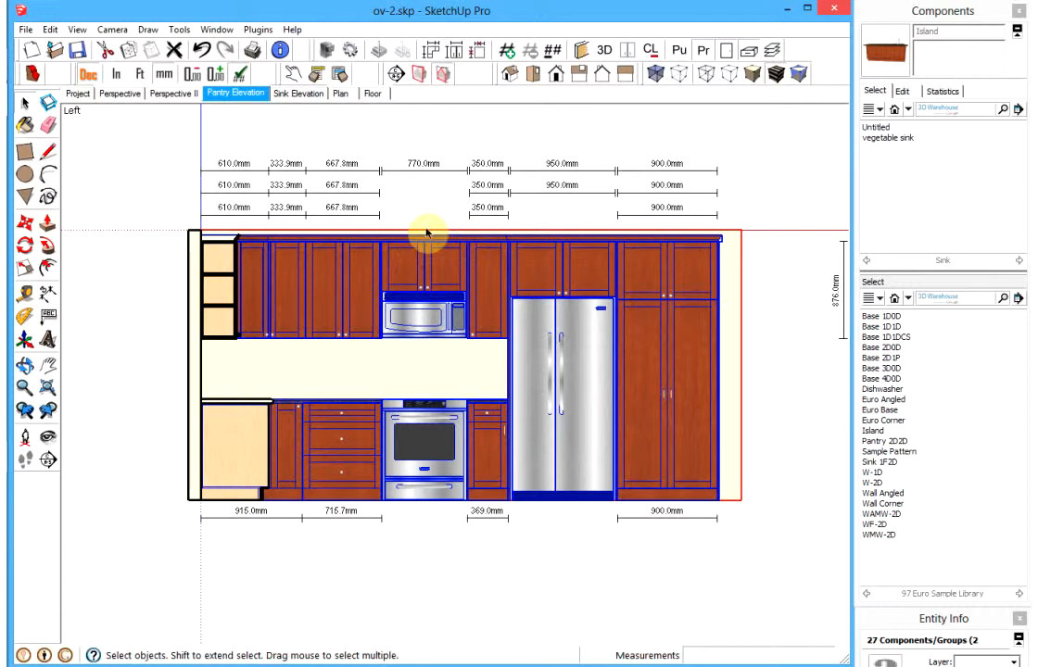
- Delete the duplicate 450 mm and 876 mm height dimensions beside the pantry elevation
{"action": "middle_click_drag", "start_coordinate": [433, 219], "coordinate": [371, 243], "text": "shift"}
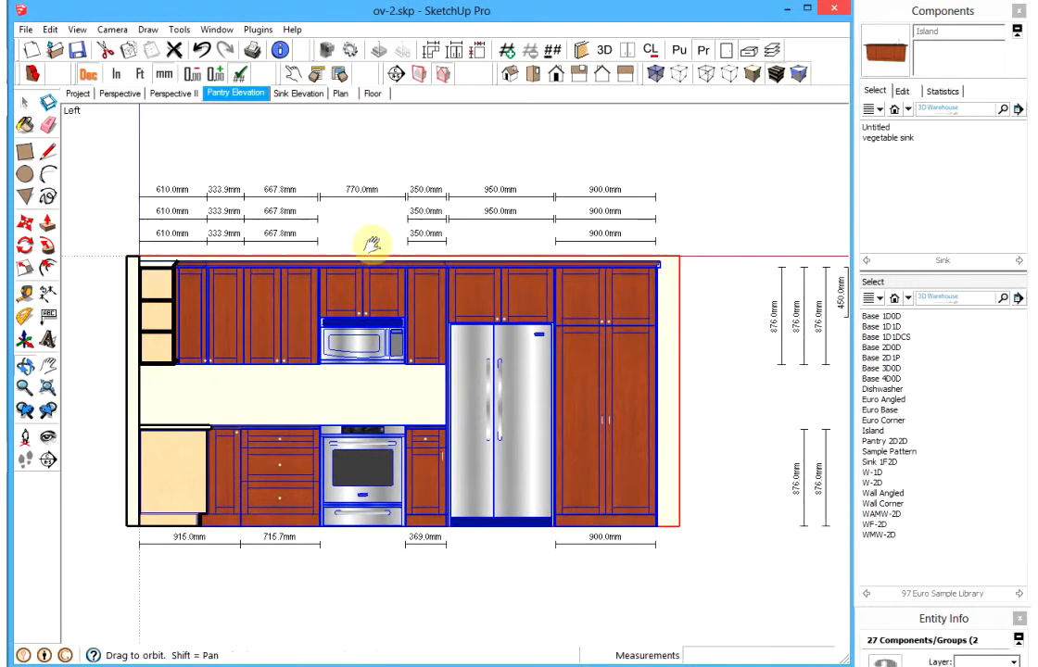
{"action": "scroll", "coordinate": [348, 245], "scroll_direction": "down", "scroll_amount": 2}
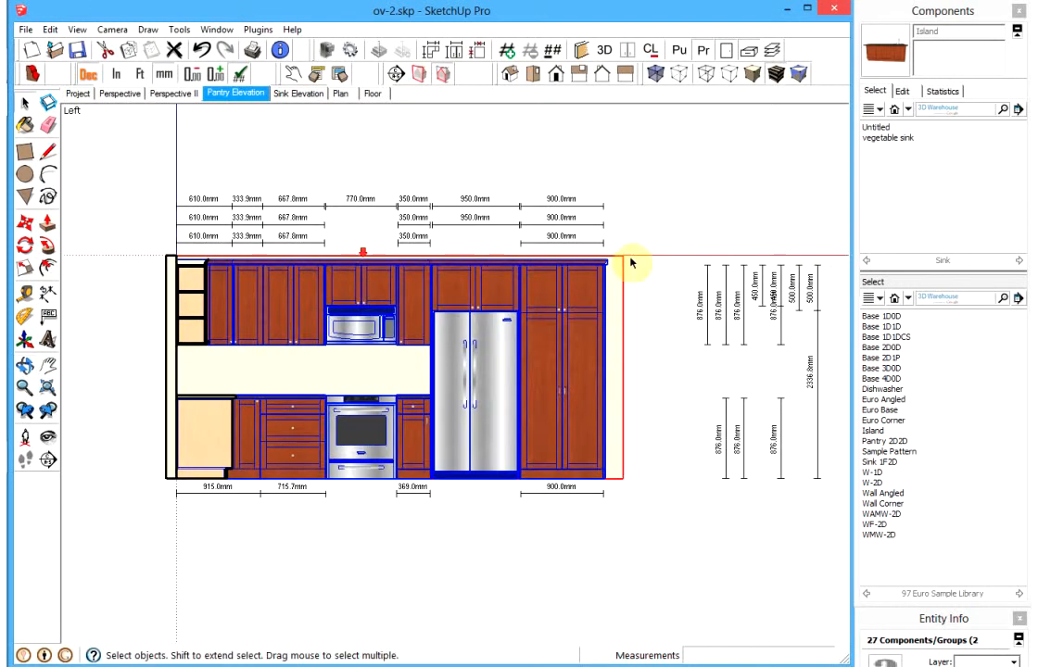
{"action": "left_click", "coordinate": [781, 289]}
{"action": "key", "text": "Delete"}
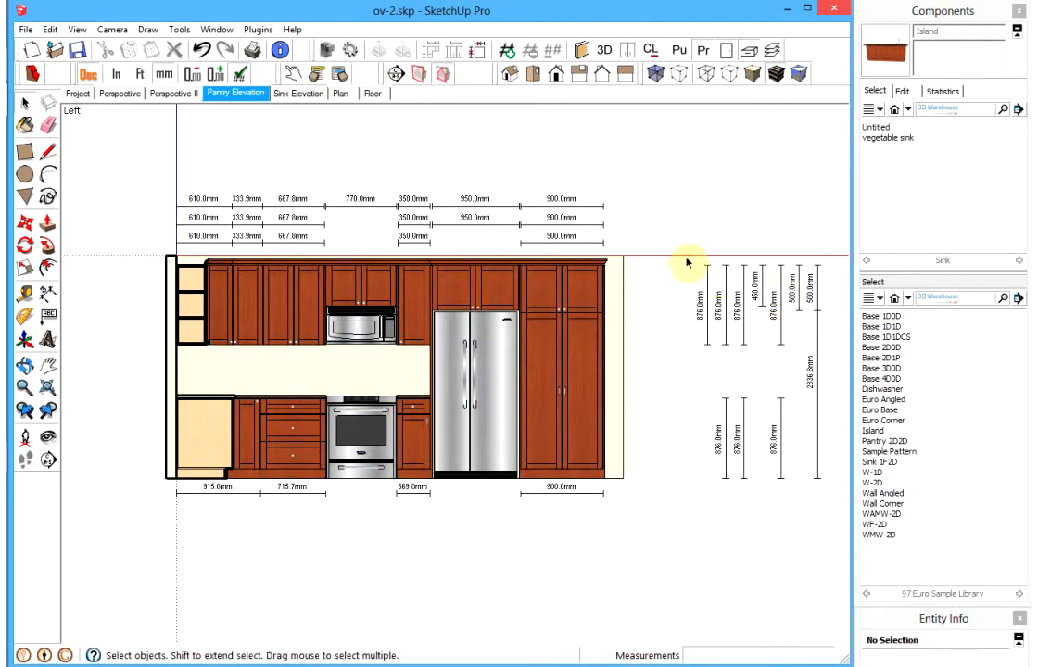
{"action": "left_click_drag", "start_coordinate": [665, 225], "coordinate": [756, 501]}
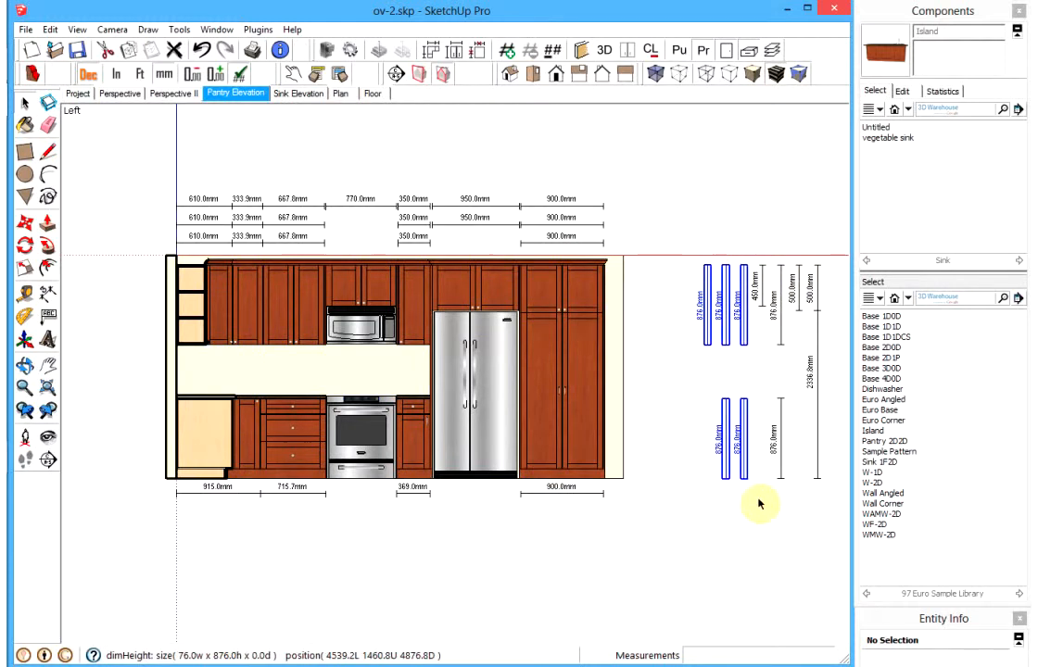
{"action": "key", "text": "Delete"}
- Move the remaining height dimensions about 1250 mm closer to the end of the pantry wall
{"action": "left_click", "coordinate": [767, 349]}
{"action": "left_click_drag", "start_coordinate": [727, 241], "coordinate": [845, 529]}
{"action": "key", "text": "m"}
{"action": "left_click", "coordinate": [816, 357]}
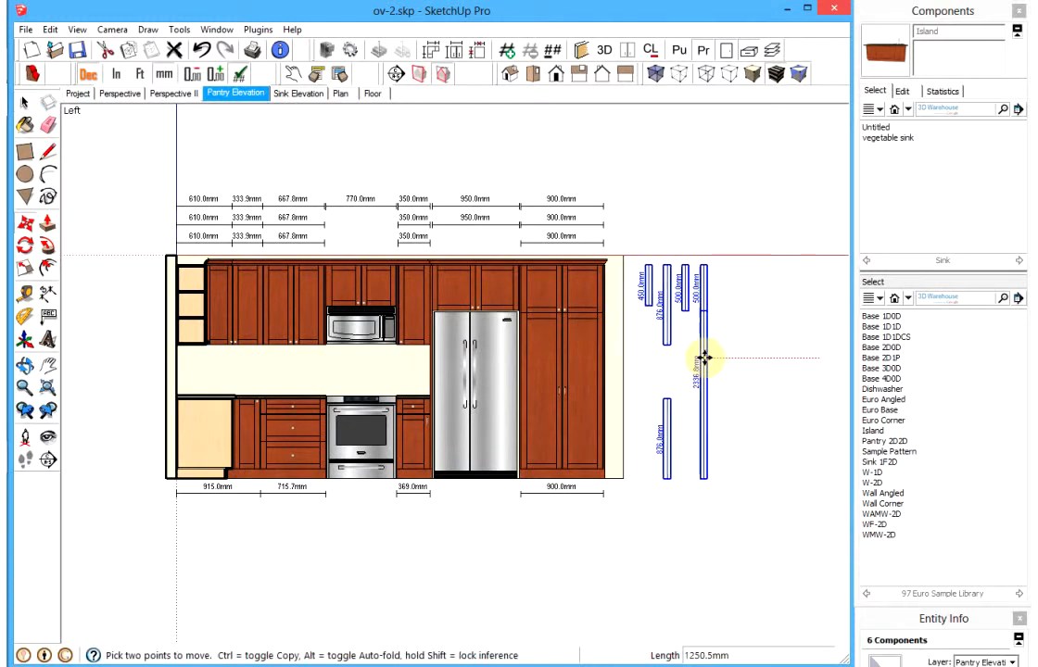
{"action": "left_click", "coordinate": [690, 357]}
{"action": "key", "text": "space"}
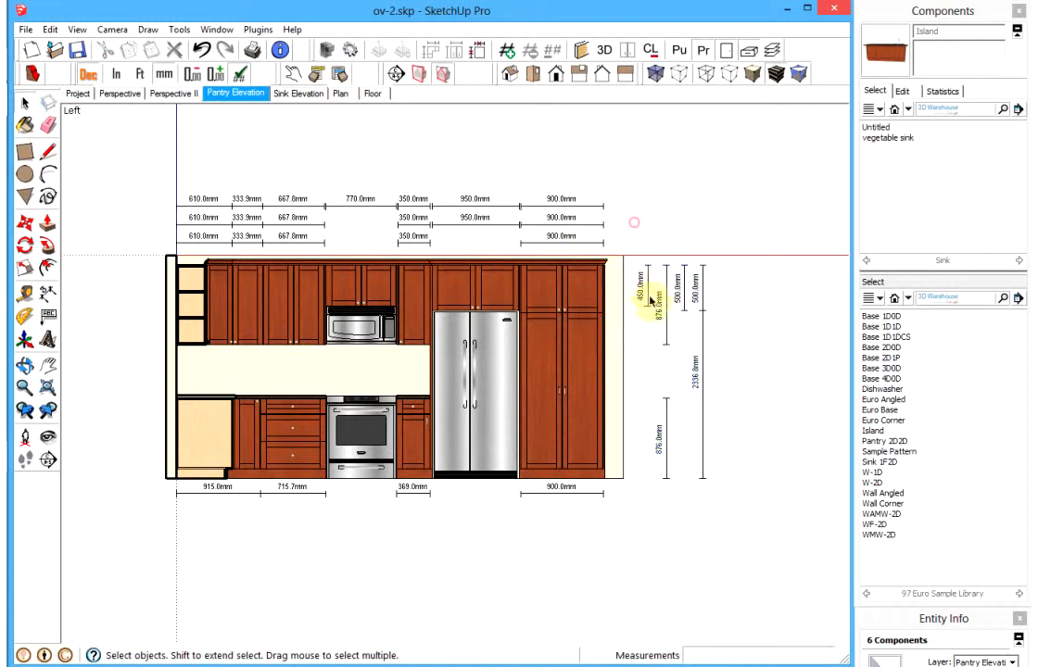
- Copy the 450 mm height dimension directly beneath itself and stretch the copy down to the floor line
{"action": "scroll", "coordinate": [650, 278], "scroll_direction": "up", "scroll_amount": 2}
{"action": "key", "text": "q"}
{"action": "key", "text": "m"}
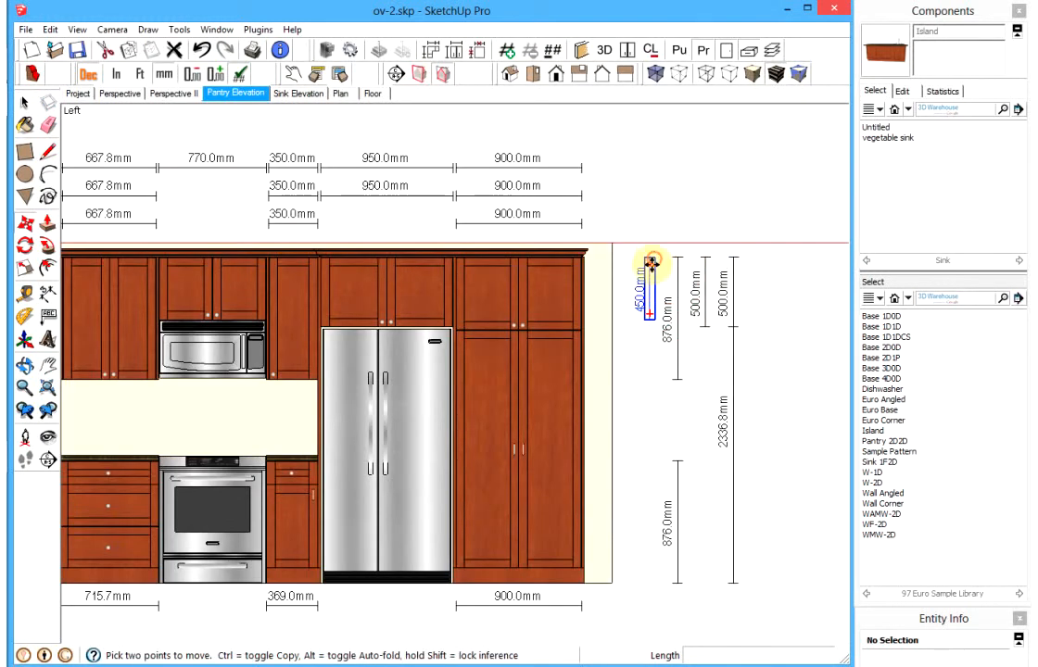
{"action": "left_click", "coordinate": [652, 261]}
{"action": "key", "text": "ctrl"}
{"action": "left_click", "coordinate": [652, 320]}
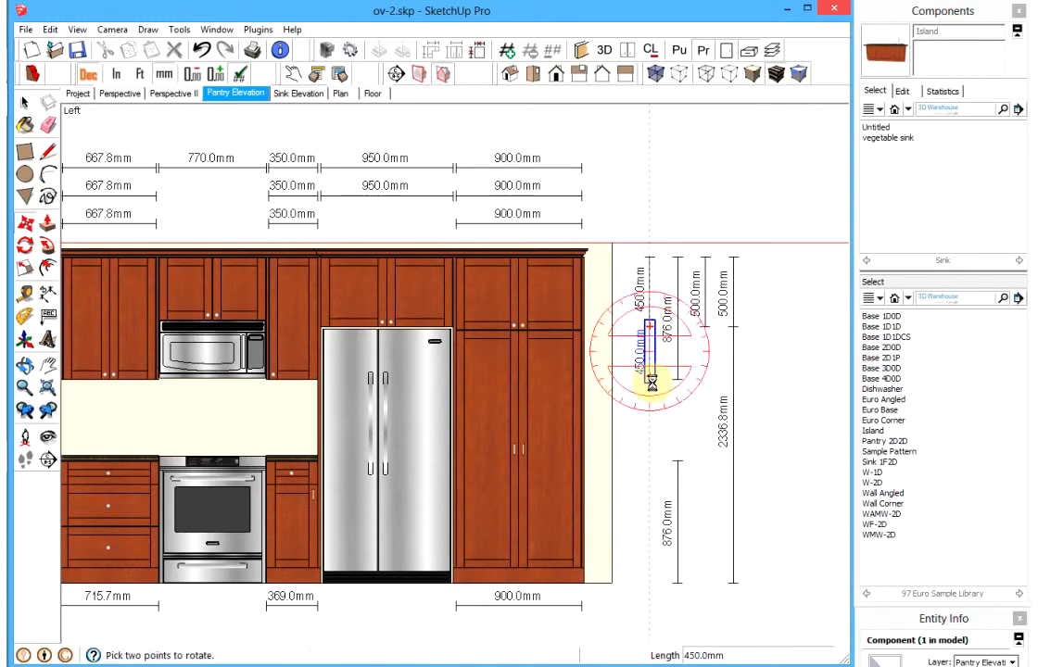
{"action": "key", "text": "s"}
{"action": "left_click", "coordinate": [596, 387]}
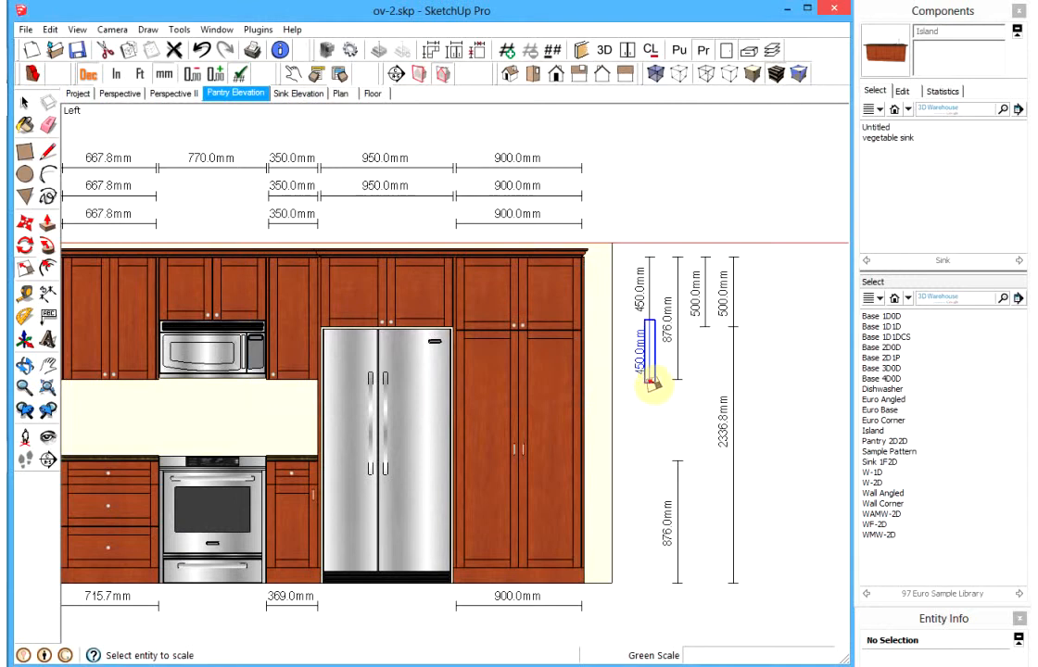
{"action": "left_click", "coordinate": [652, 378]}
{"action": "left_click_drag", "start_coordinate": [648, 384], "coordinate": [664, 572]}
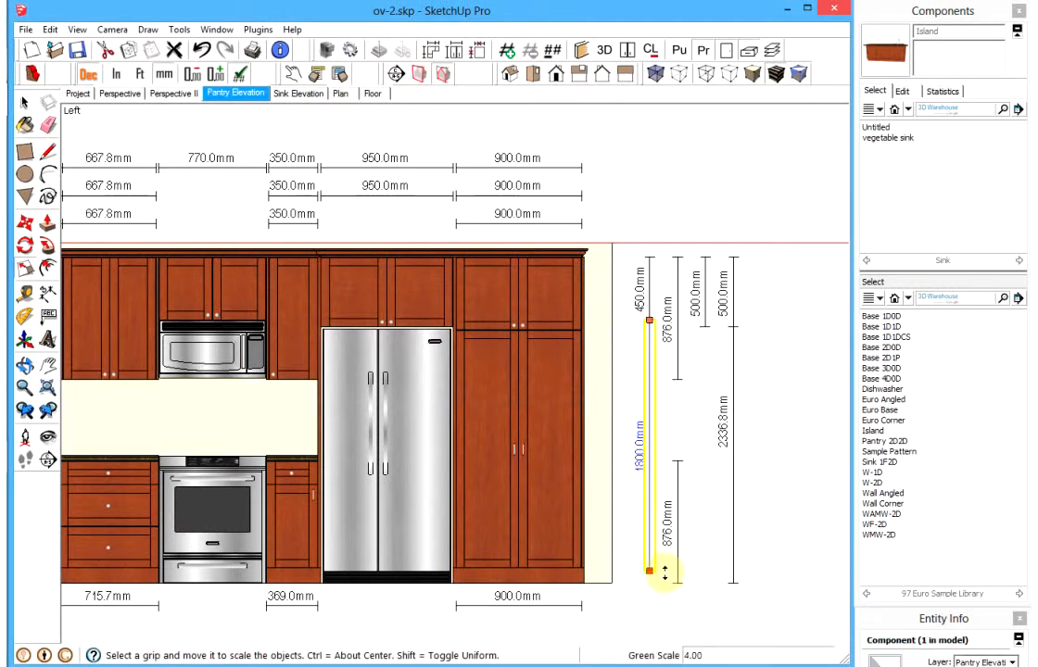
{"action": "left_click", "coordinate": [677, 582]}
{"action": "key", "text": "space"}
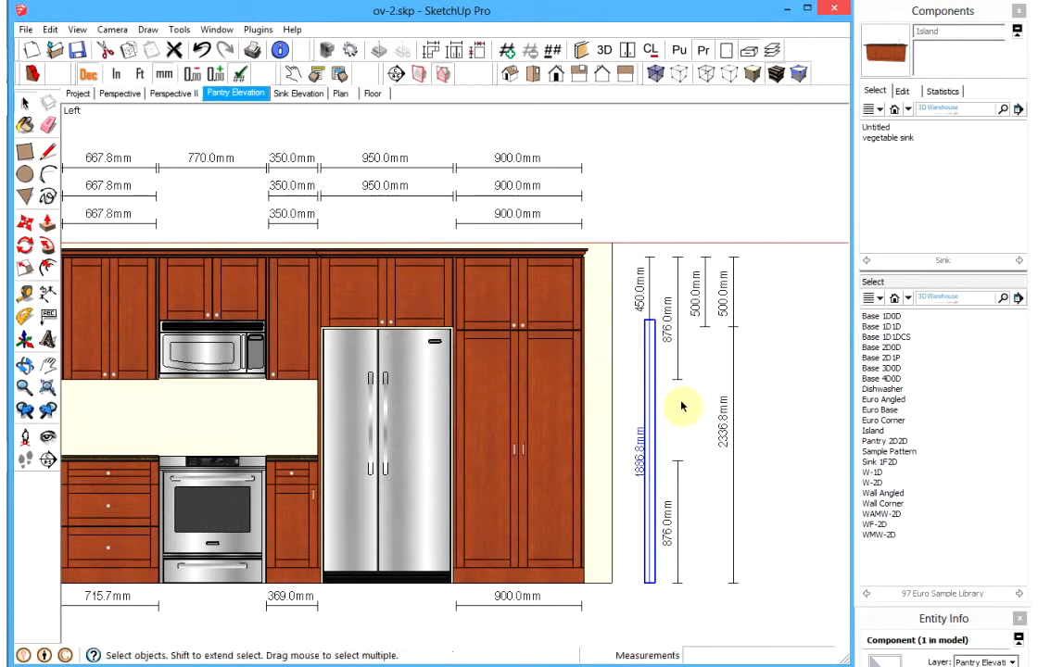
- Copy the upper 876 mm height dimension beneath itself and scale the copy to fill the gap above the base cabinet dimension
{"action": "left_click", "coordinate": [679, 380]}
{"action": "key", "text": "m"}
{"action": "left_click", "coordinate": [683, 260]}
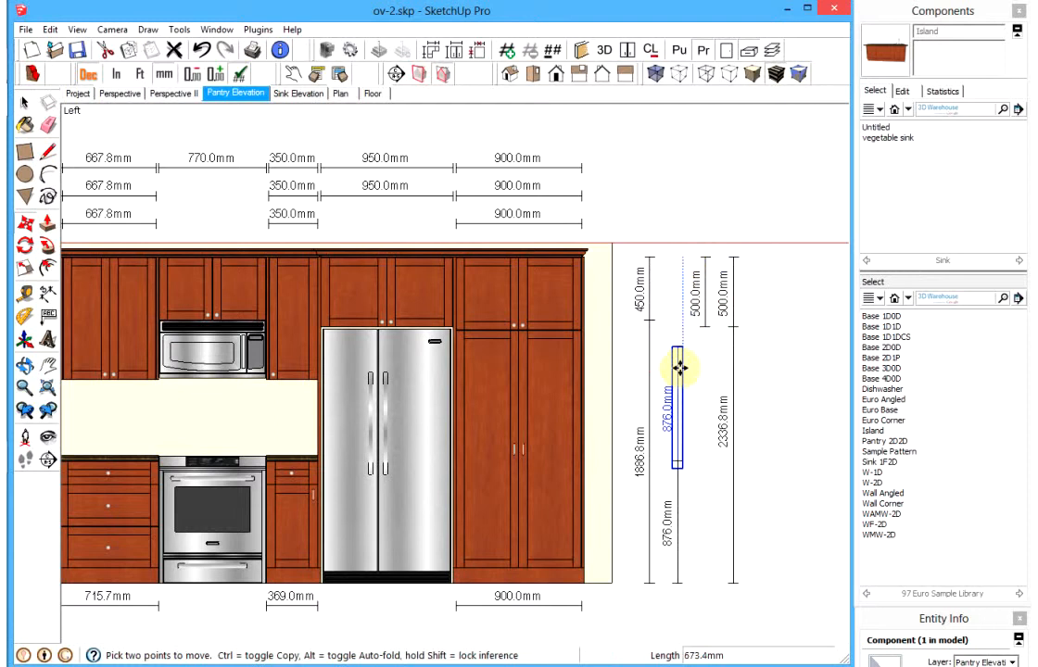
{"action": "key", "text": "ctrl"}
{"action": "left_click", "coordinate": [679, 380]}
{"action": "key", "text": "s"}
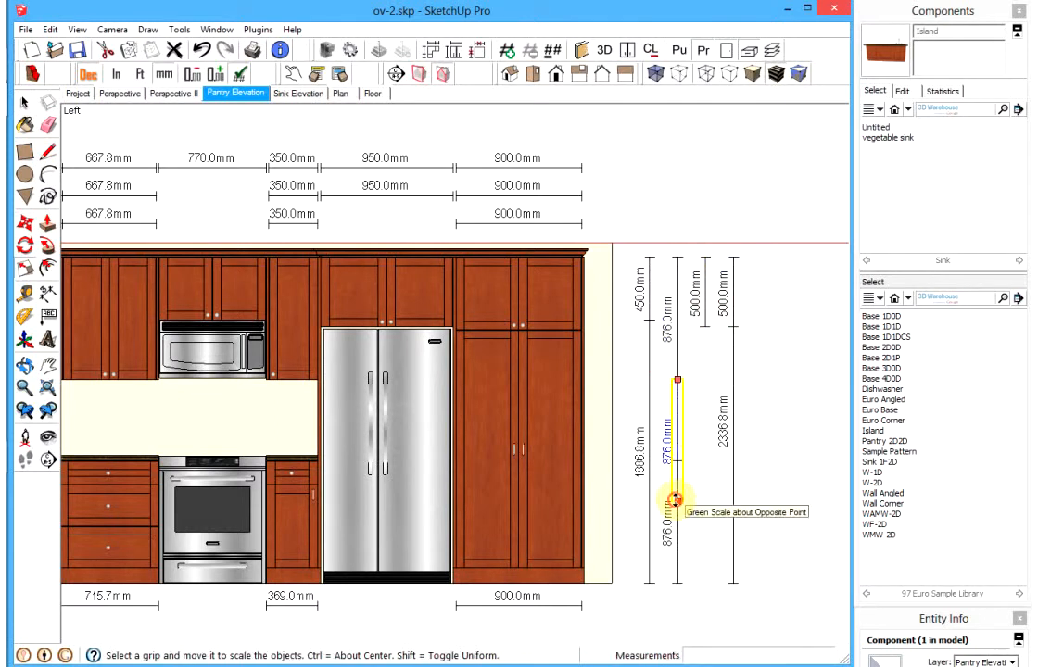
{"action": "left_click_drag", "start_coordinate": [680, 502], "coordinate": [680, 461]}
{"action": "key", "text": "space"}
- Copy the inner 500 mm height dimension directly beneath itself and stretch the copy down to the floor line
{"action": "left_click", "coordinate": [697, 278]}
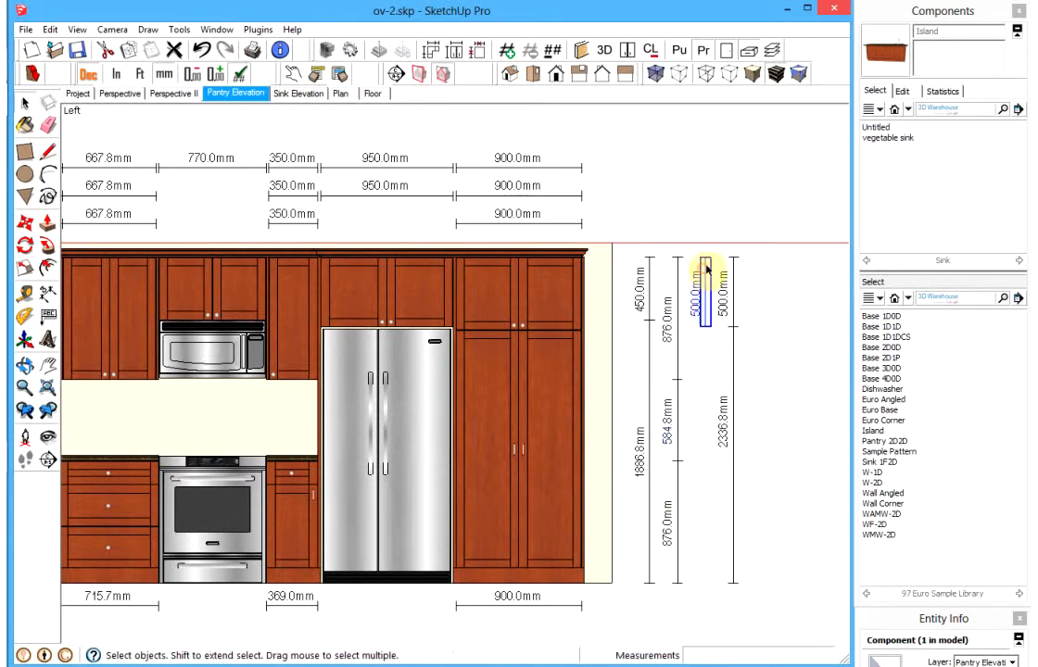
{"action": "key", "text": "m"}
{"action": "left_click", "coordinate": [710, 254]}
{"action": "key", "text": "ctrl"}
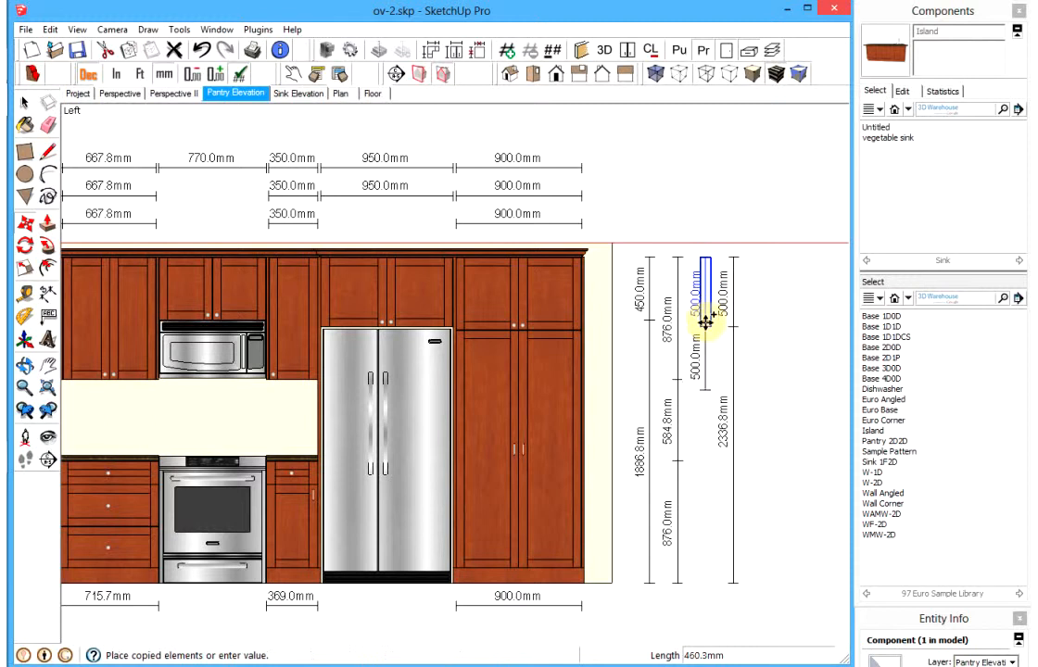
{"action": "left_click", "coordinate": [706, 388]}
{"action": "left_click_drag", "start_coordinate": [705, 394], "coordinate": [727, 582]}
- Copy the drawer base's width dimension beneath the range and stretch the copy to the range opening's 770 mm width
{"action": "scroll", "coordinate": [466, 476], "scroll_direction": "down", "scroll_amount": 2}
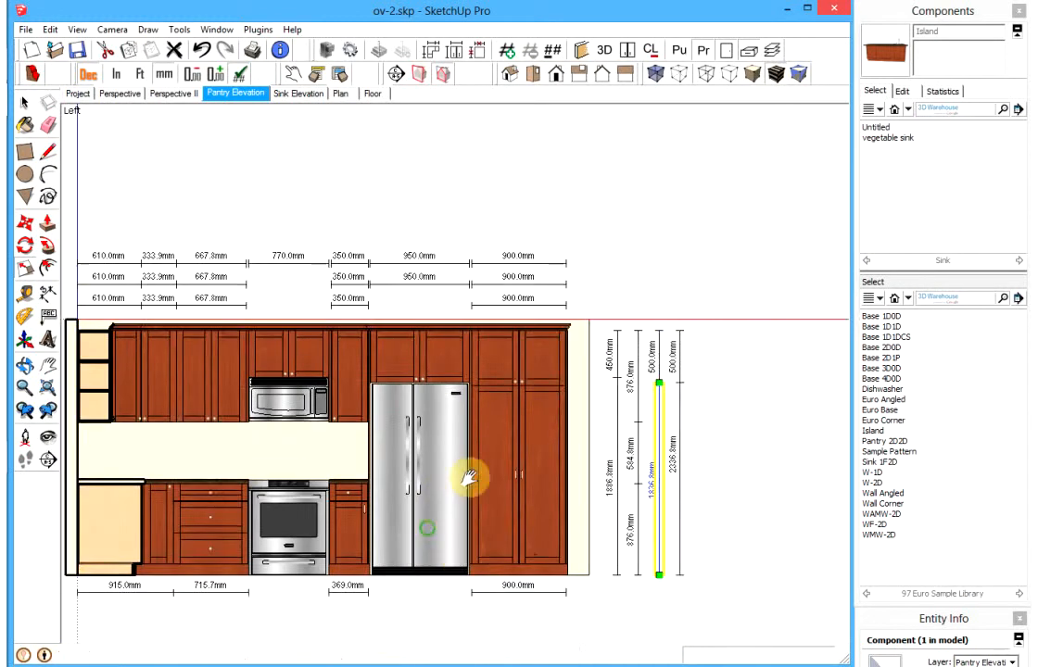
{"action": "scroll", "coordinate": [412, 425], "scroll_direction": "up", "scroll_amount": 5}
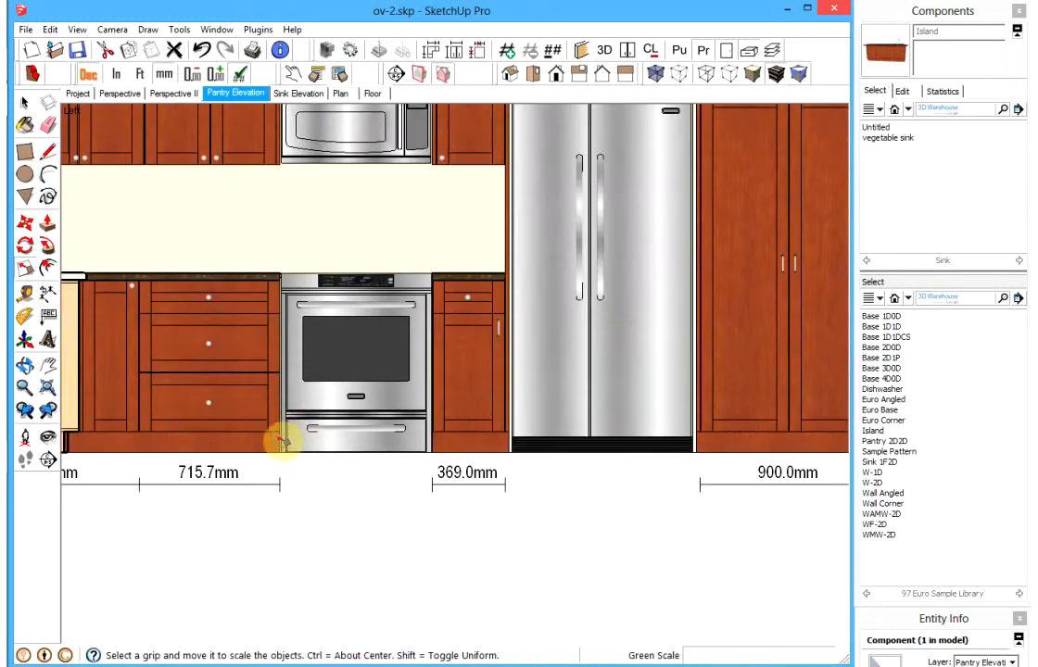
{"action": "key", "text": "space"}
{"action": "left_click", "coordinate": [211, 488]}
{"action": "key", "text": "m"}
{"action": "left_click", "coordinate": [139, 486]}
{"action": "key", "text": "ctrl"}
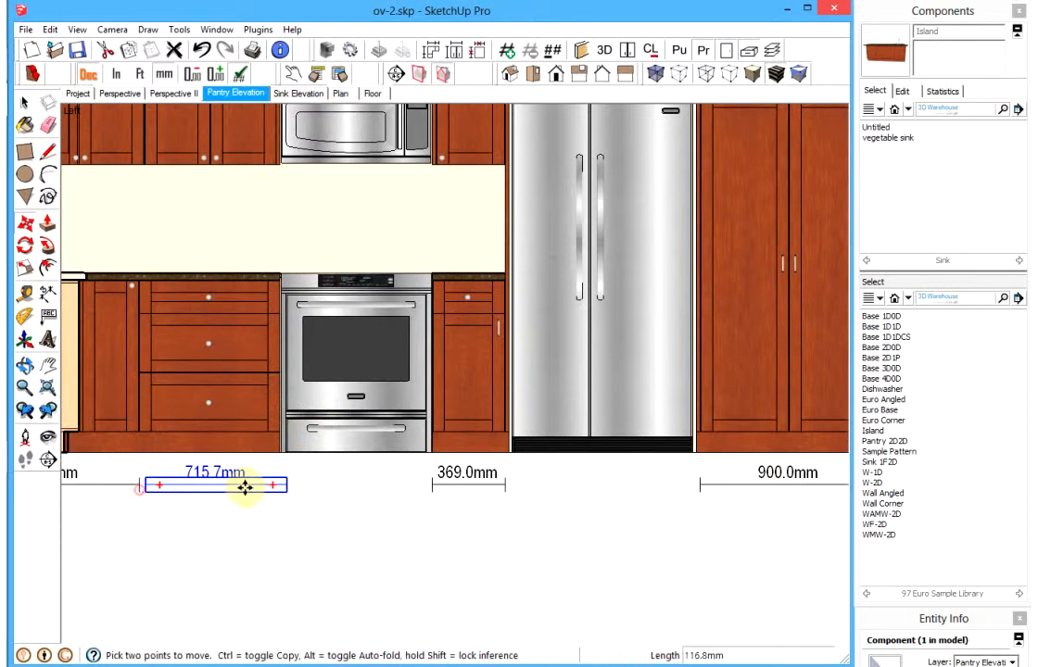
{"action": "left_click", "coordinate": [278, 486]}
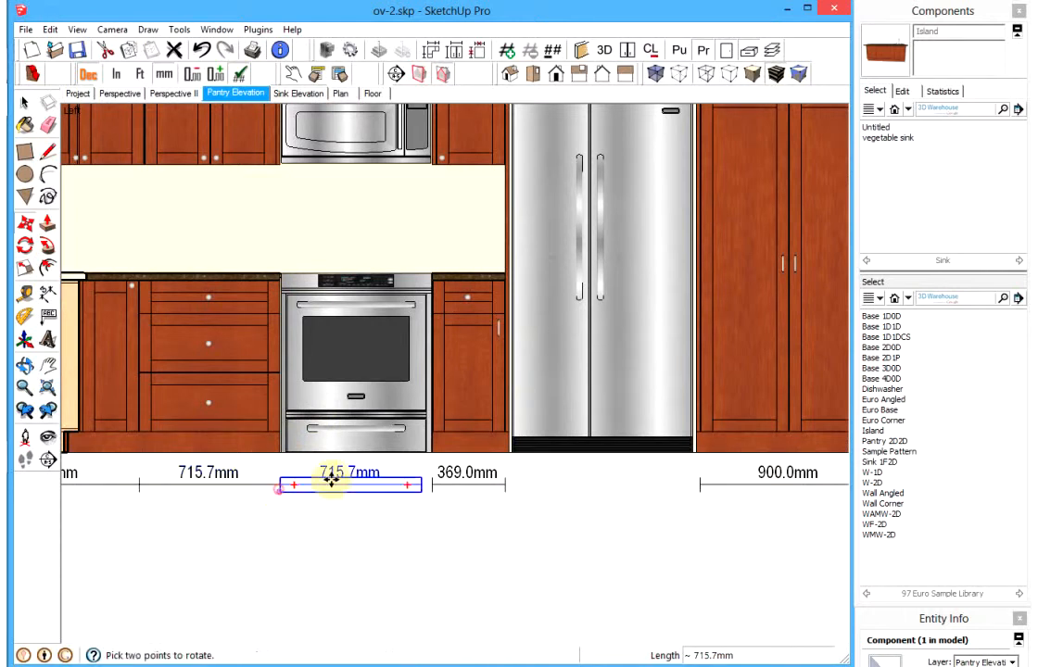
{"action": "key", "text": "s"}
{"action": "left_click_drag", "start_coordinate": [415, 484], "coordinate": [431, 484]}
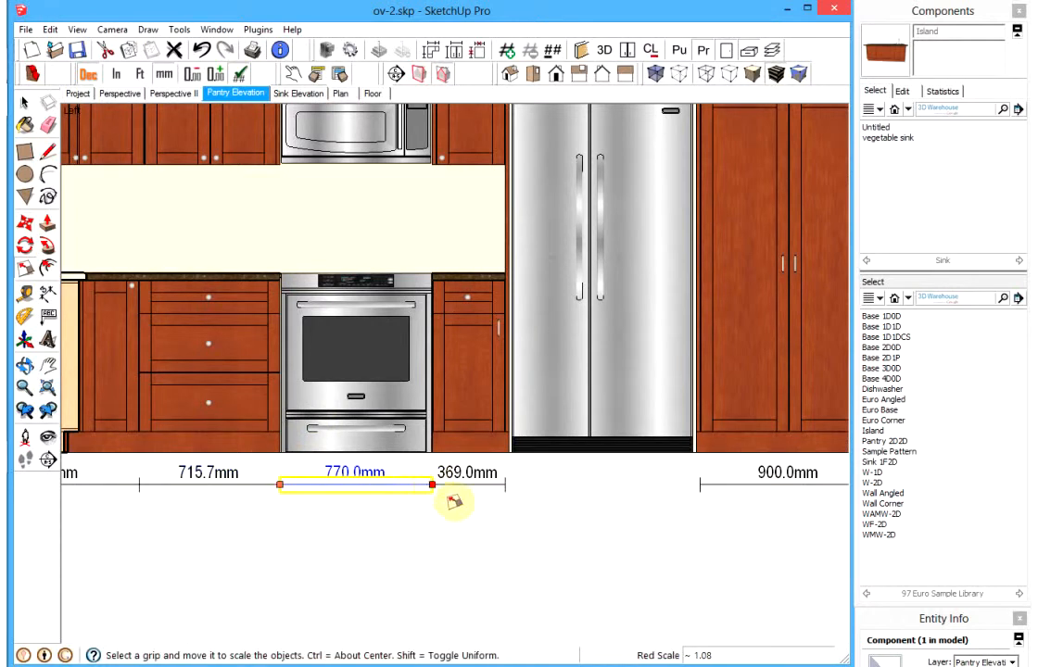
- Copy the 369 mm width dimension beneath the refrigerator and stretch the copy to 988.1 mm, meeting the pantry dimension
{"action": "key", "text": "space"}
{"action": "left_click", "coordinate": [431, 488]}
{"action": "key", "text": "m"}
{"action": "left_click", "coordinate": [432, 486]}
{"action": "key", "text": "ctrl"}
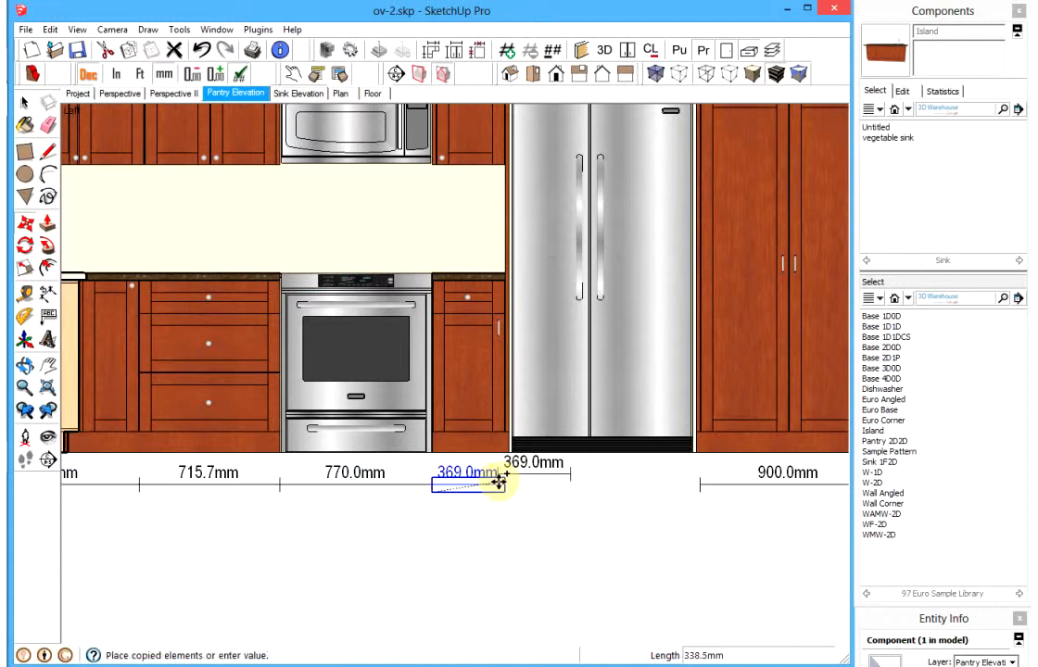
{"action": "left_click", "coordinate": [506, 488]}
{"action": "key", "text": "s"}
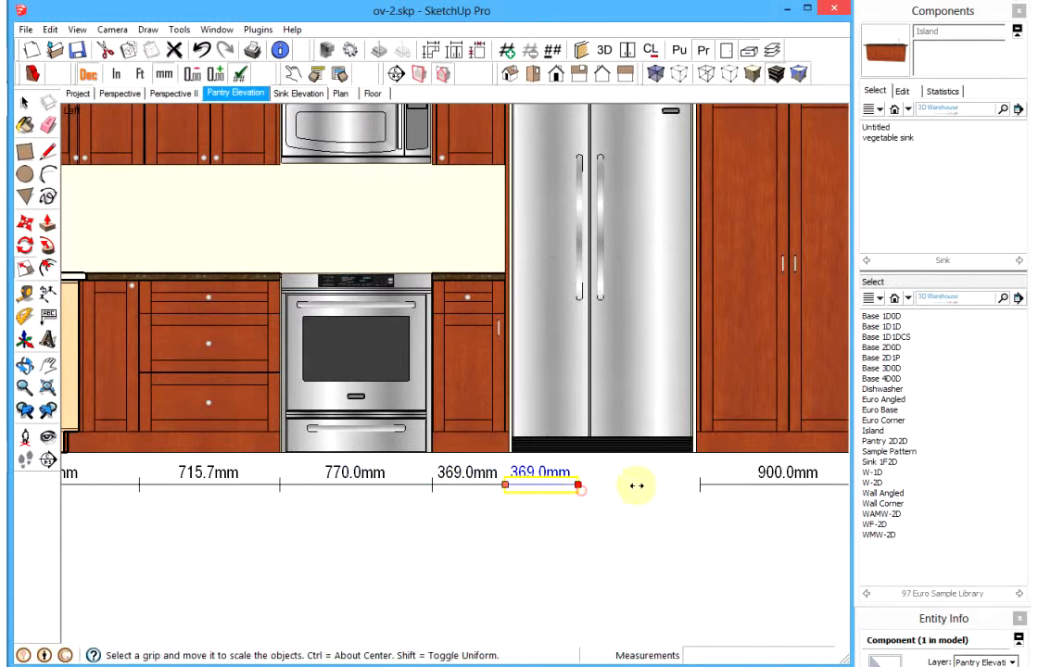
{"action": "left_click_drag", "start_coordinate": [637, 486], "coordinate": [700, 486]}
- Move the 770 mm and 950 mm dimensions above the wall cabinets down into the gaps of the lowest dimension row
{"action": "scroll", "coordinate": [613, 503], "scroll_direction": "down", "scroll_amount": 4}
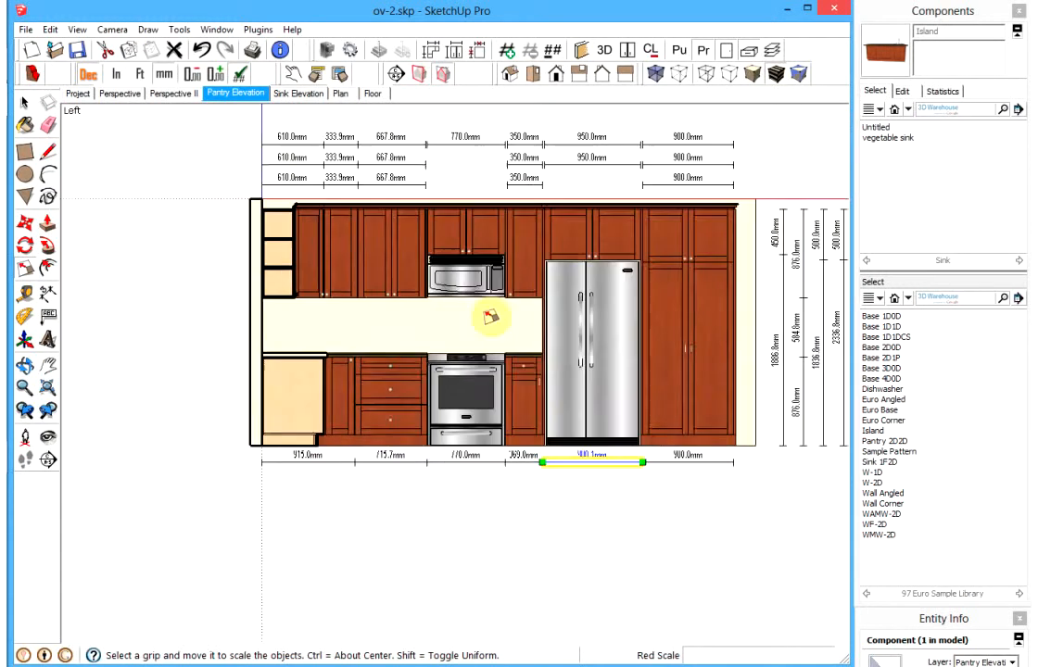
{"action": "middle_click_drag", "start_coordinate": [475, 310], "coordinate": [481, 378], "text": "shift"}
{"action": "scroll", "coordinate": [479, 362], "scroll_direction": "up", "scroll_amount": 2}
{"action": "middle_click_drag", "start_coordinate": [567, 281], "coordinate": [501, 306], "text": "shift"}
{"action": "key", "text": "space"}
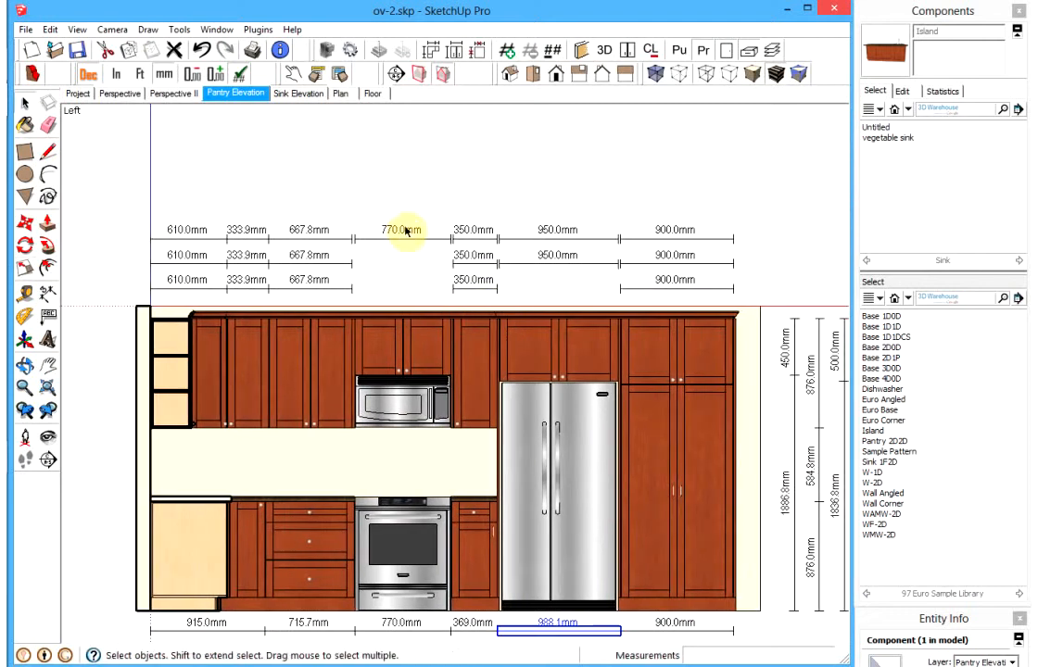
{"action": "left_click", "coordinate": [403, 238]}
{"action": "left_click", "coordinate": [556, 239], "text": "shift"}
{"action": "key", "text": "m"}
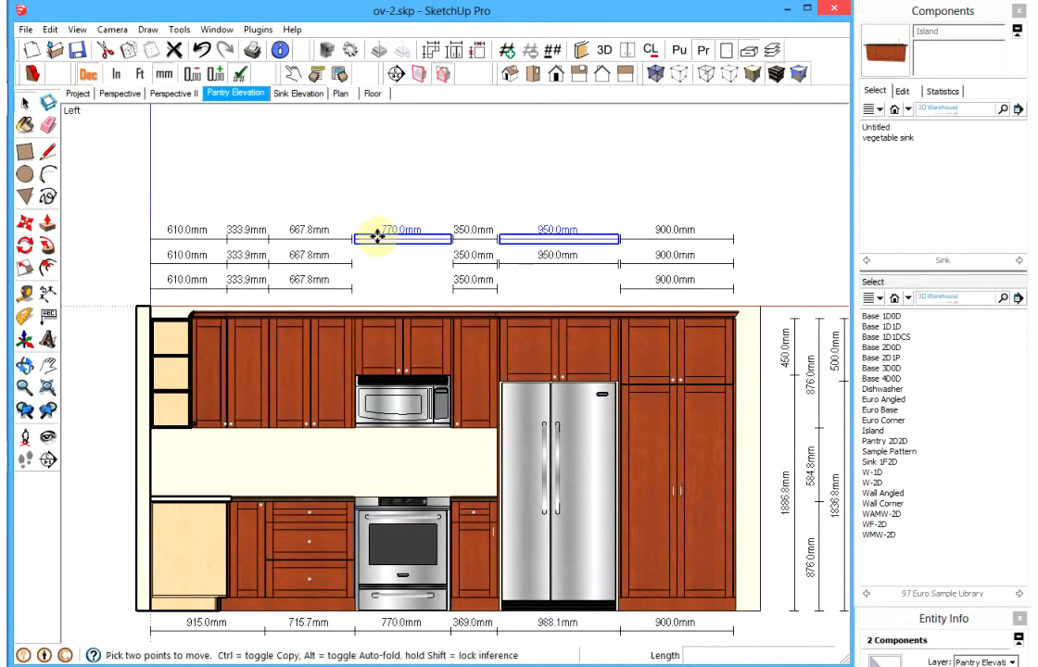
{"action": "left_click", "coordinate": [354, 242]}
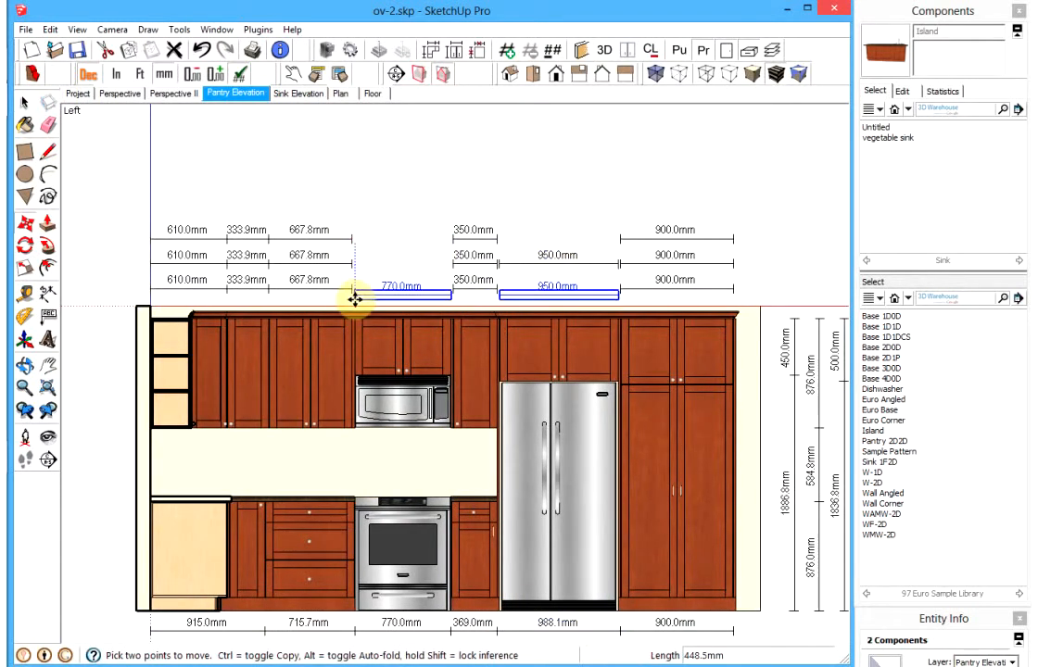
{"action": "left_click", "coordinate": [353, 292]}
{"action": "key", "text": "space"}
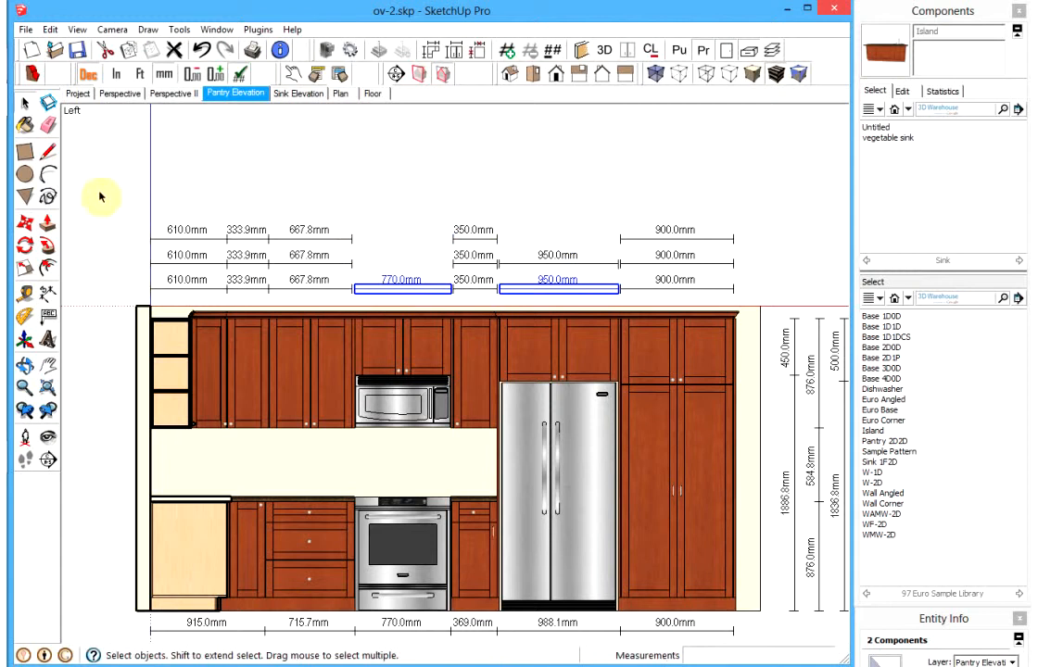
- Delete the two upper rows of duplicate width dimensions above the pantry elevation
{"action": "left_click_drag", "start_coordinate": [110, 196], "coordinate": [766, 285]}
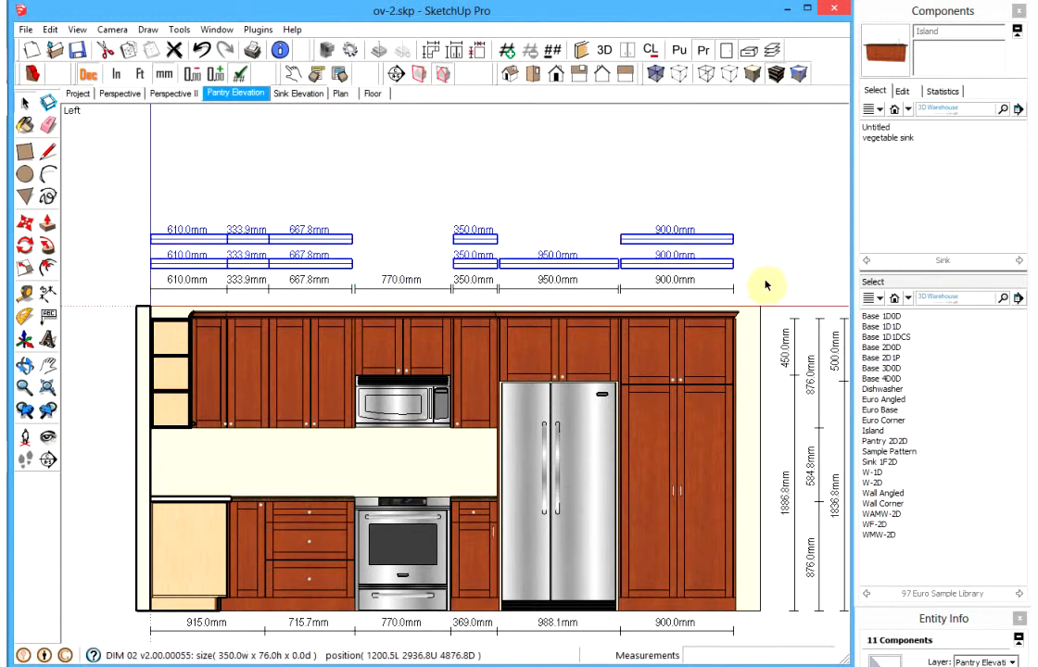
{"action": "key", "text": "Delete"}
{"action": "scroll", "coordinate": [767, 284], "scroll_direction": "down", "scroll_amount": 1}
{"action": "middle_click_drag", "start_coordinate": [674, 338], "coordinate": [533, 297], "text": "shift"}
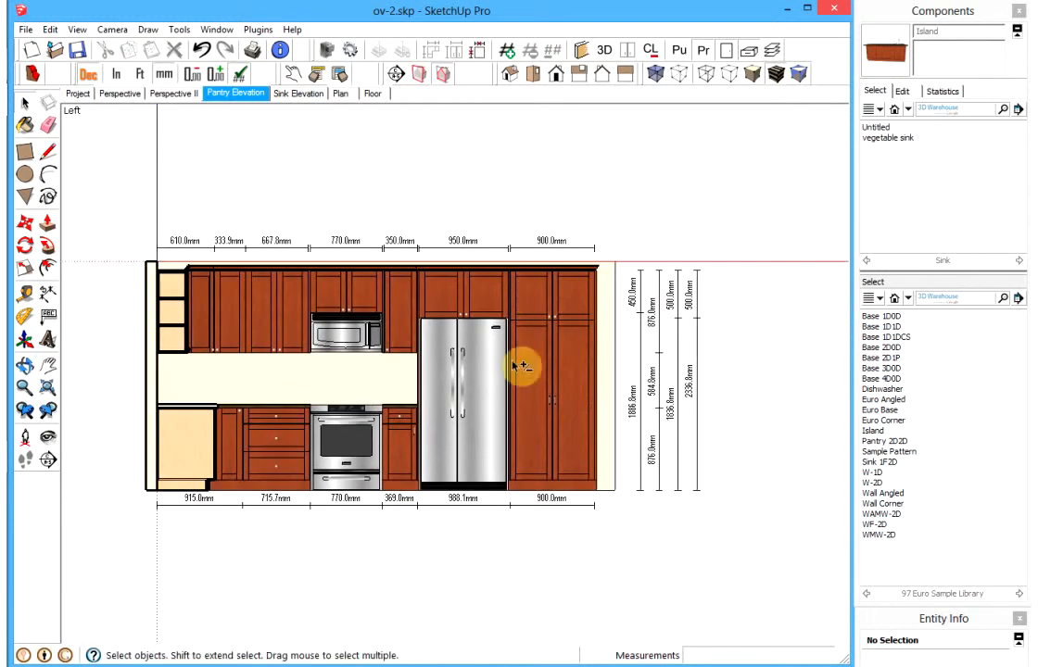
- Frame the whole dimensioned elevation and update the Pantry Elevation scene
{"action": "scroll", "coordinate": [352, 374], "scroll_direction": "up", "scroll_amount": 1}
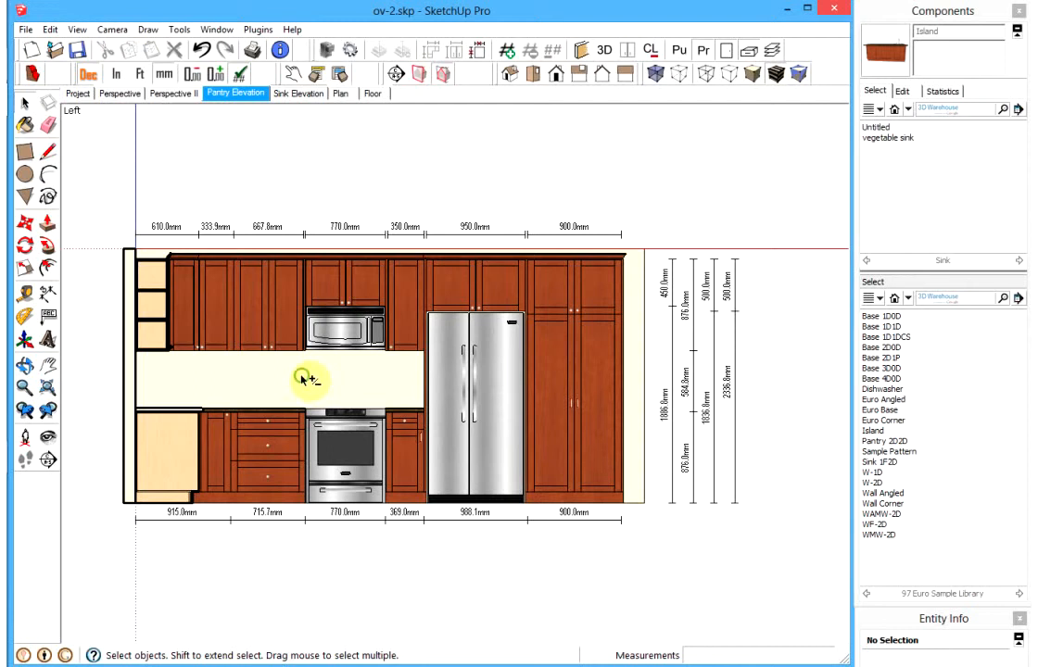
{"action": "scroll", "coordinate": [307, 376], "scroll_direction": "up", "scroll_amount": 2}
{"action": "scroll", "coordinate": [315, 374], "scroll_direction": "up", "scroll_amount": 1}
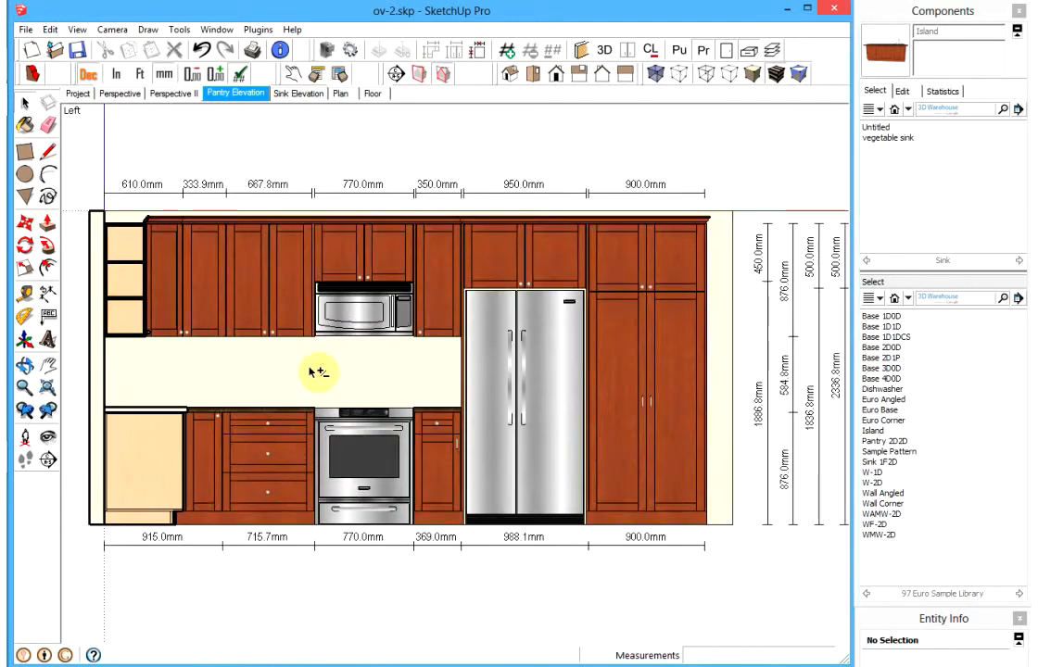
{"action": "scroll", "coordinate": [317, 374], "scroll_direction": "down", "scroll_amount": 1}
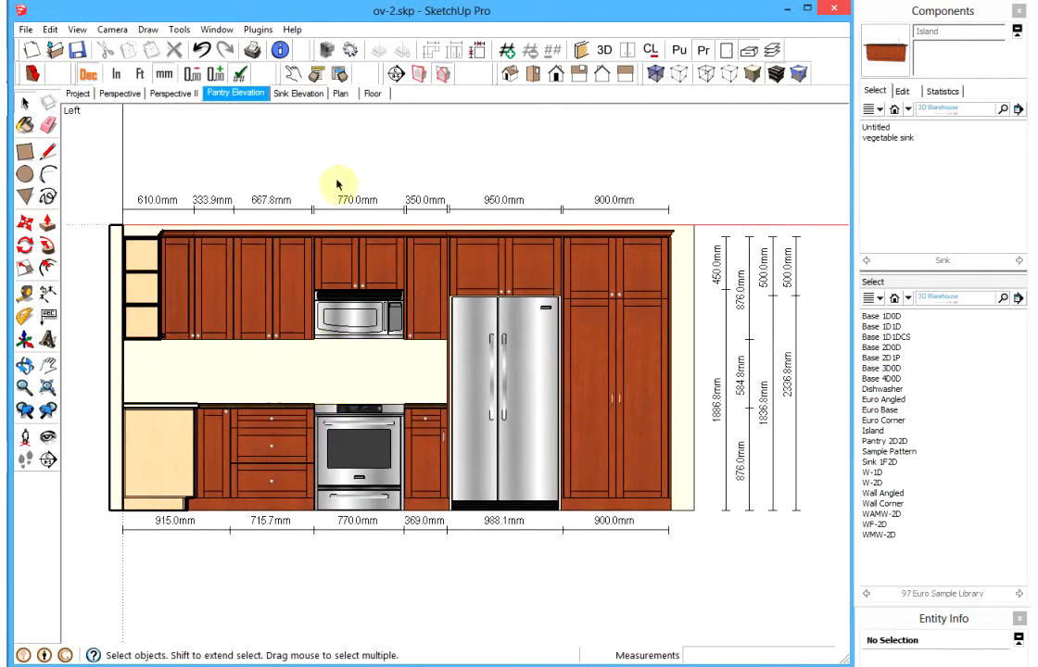
{"action": "right_click", "coordinate": [250, 92]}
{"action": "left_click", "coordinate": [275, 150]}
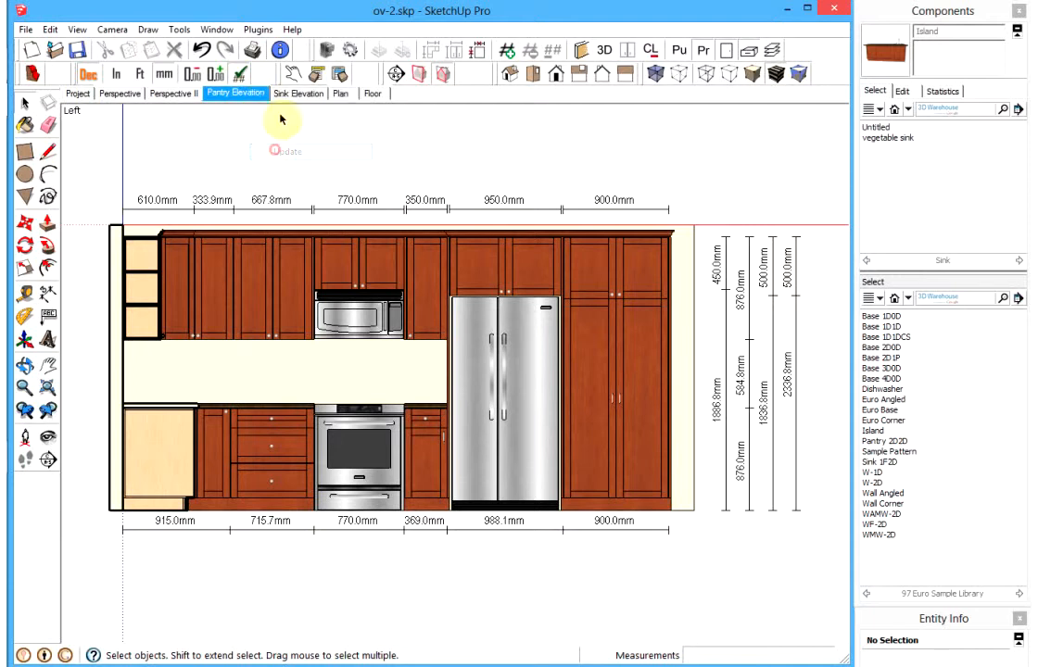
- Enlarge and center the cabinets in the Sink Elevation scene and update that scene
{"action": "left_click", "coordinate": [294, 93]}
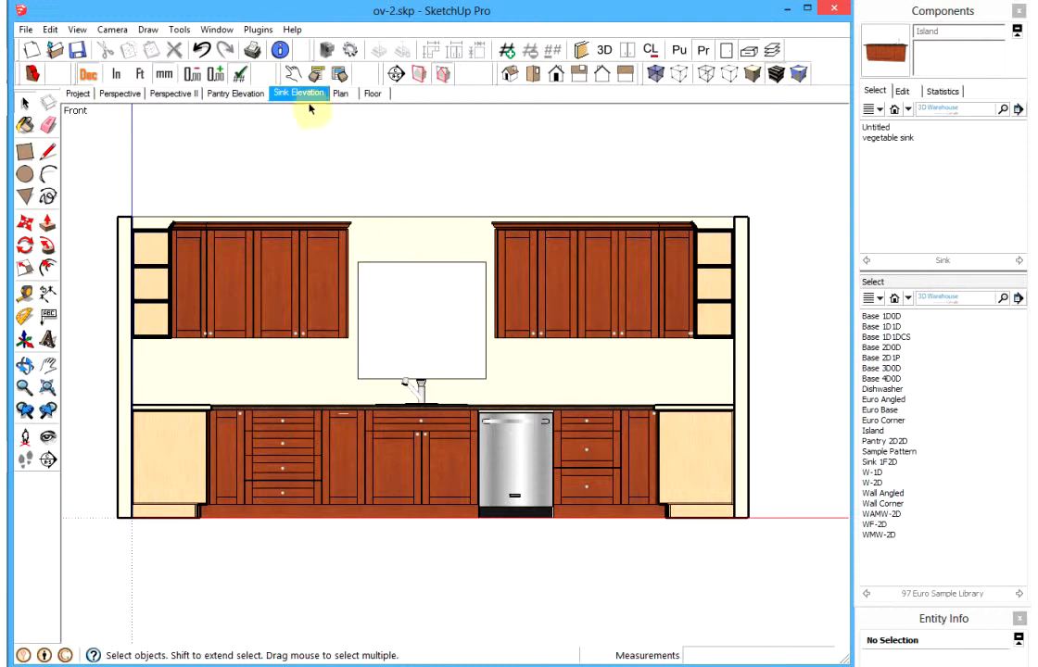
{"action": "left_click", "coordinate": [341, 95]}
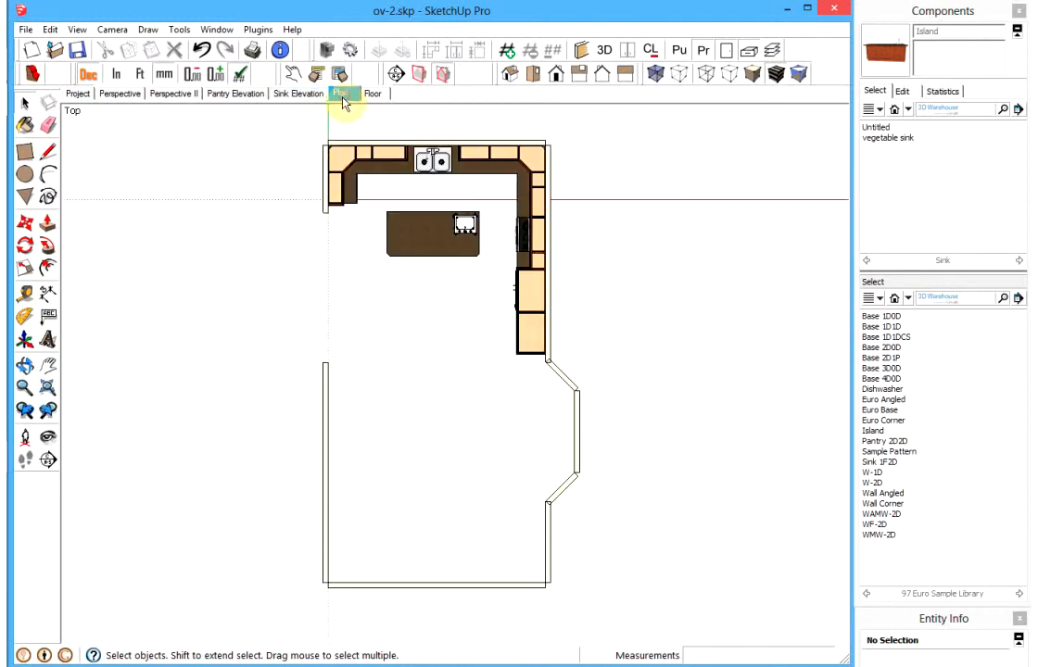
{"action": "left_click", "coordinate": [298, 93]}
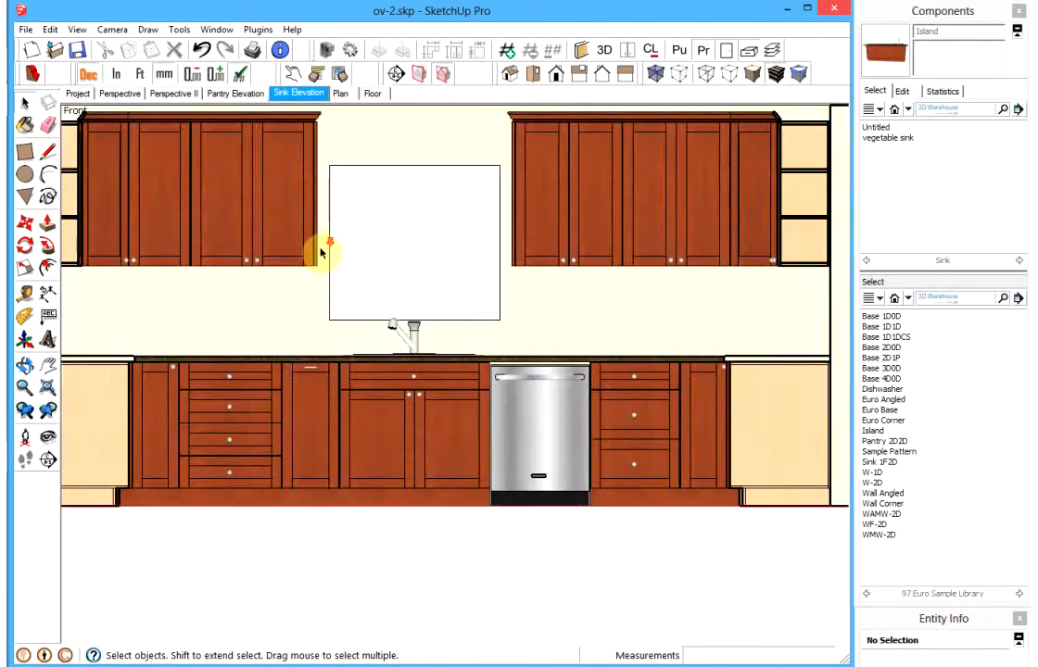
{"action": "middle_click_drag", "start_coordinate": [325, 244], "coordinate": [350, 313], "text": "shift"}
{"action": "scroll", "coordinate": [357, 313], "scroll_direction": "up", "scroll_amount": 2}
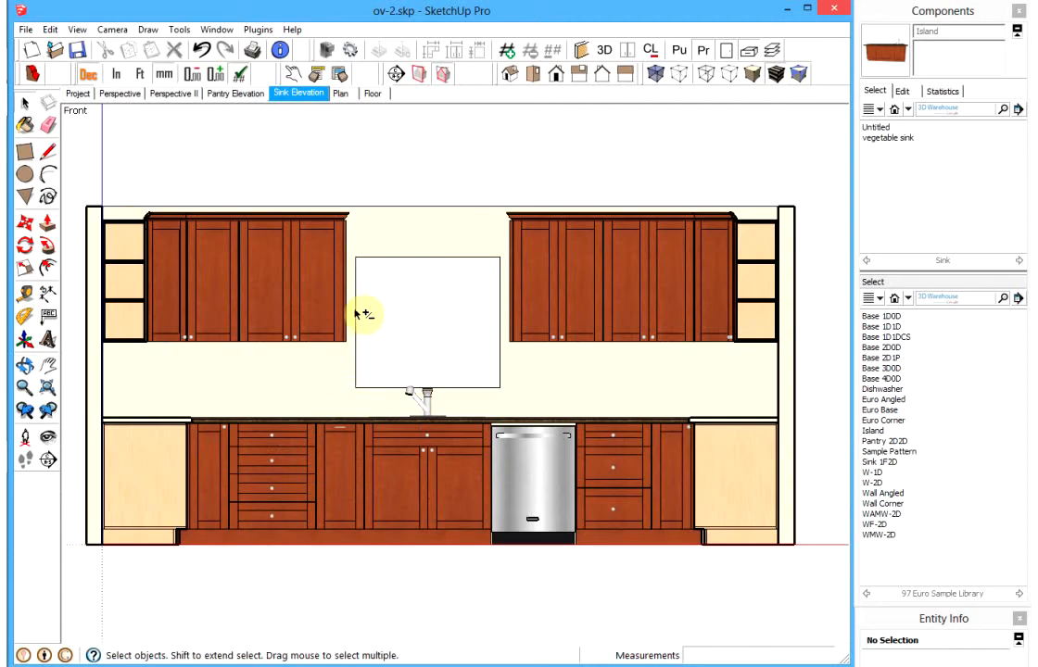
{"action": "right_click", "coordinate": [299, 94]}
{"action": "left_click", "coordinate": [326, 163]}
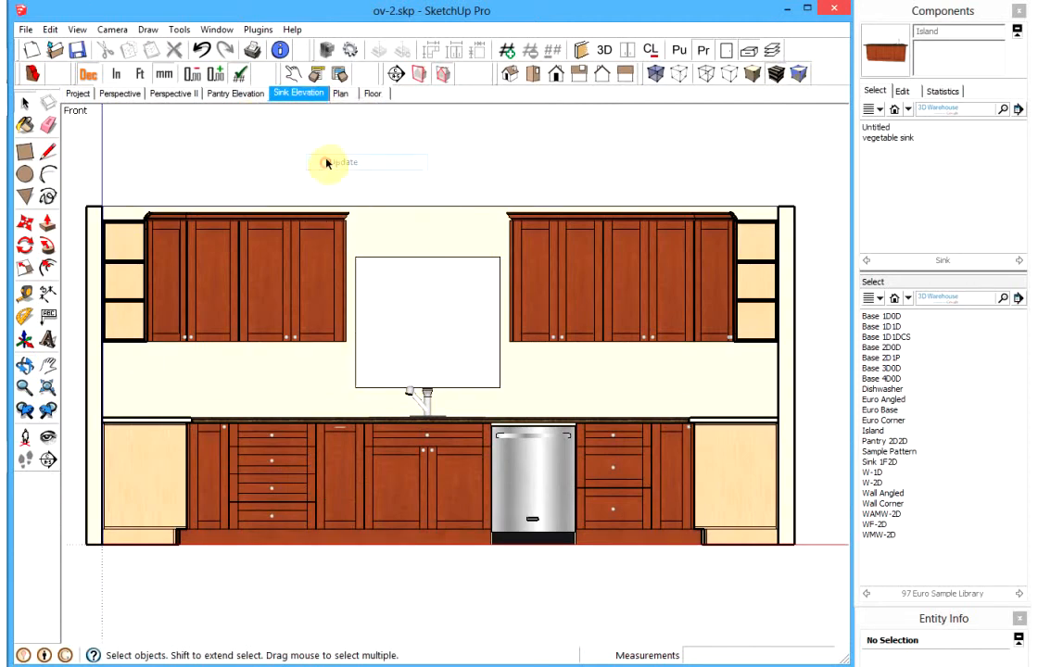
- Hide the island with its countertop and vegetable sink in the Plan scene
{"action": "left_click", "coordinate": [341, 93]}
{"action": "middle_click_drag", "start_coordinate": [342, 214], "coordinate": [324, 352], "text": "shift"}
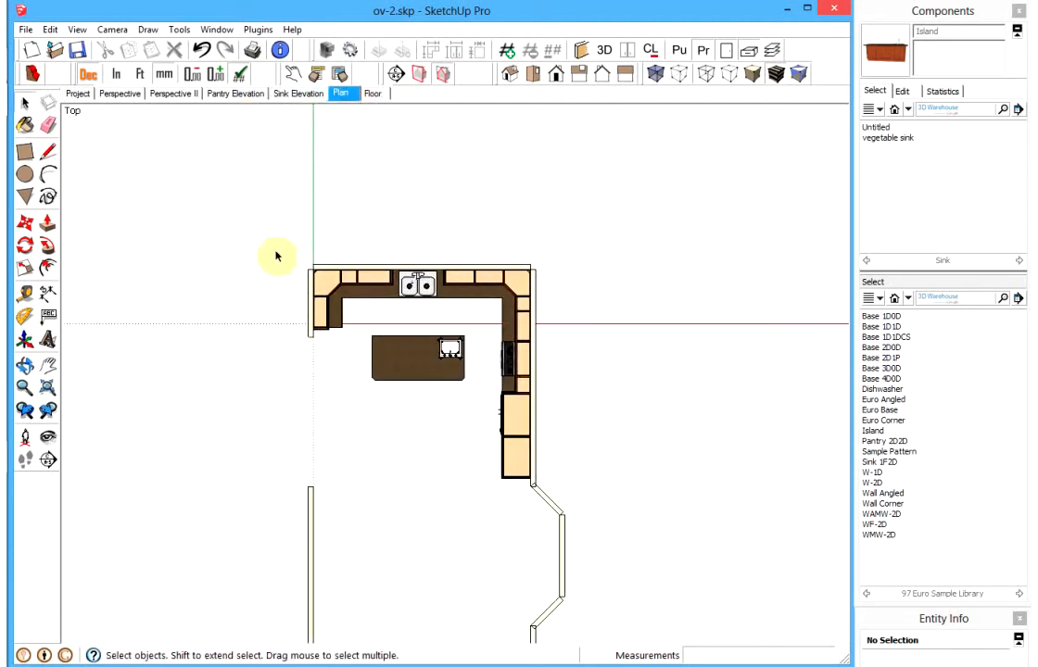
{"action": "left_click_drag", "start_coordinate": [444, 386], "coordinate": [582, 487]}
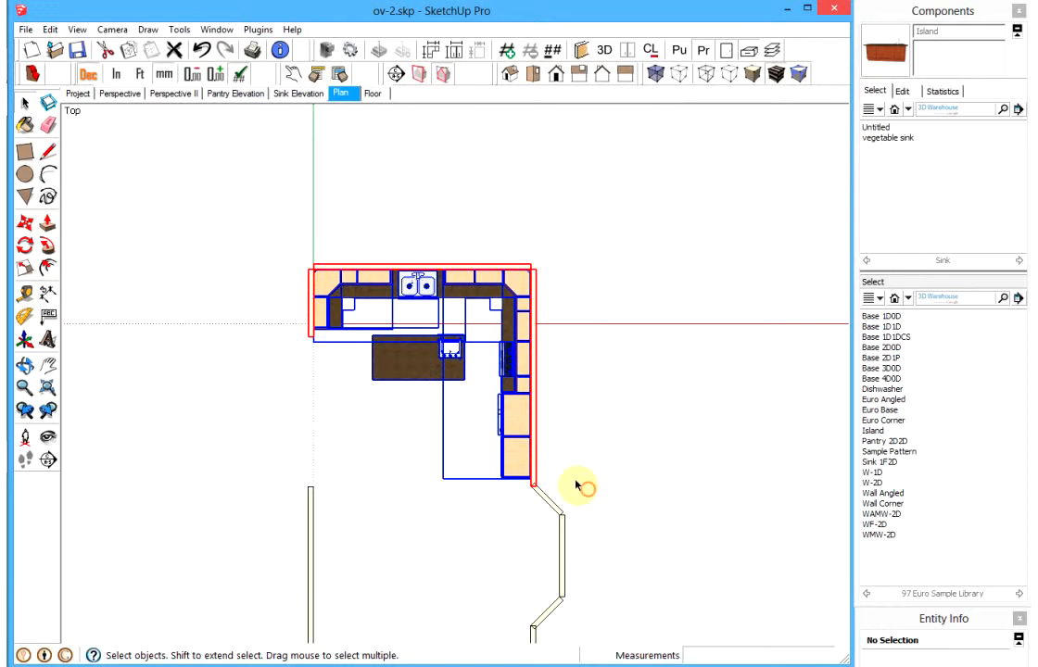
{"action": "left_click", "coordinate": [399, 436]}
{"action": "left_click_drag", "start_coordinate": [352, 323], "coordinate": [470, 405]}
{"action": "scroll", "coordinate": [443, 410], "scroll_direction": "up", "scroll_amount": 3}
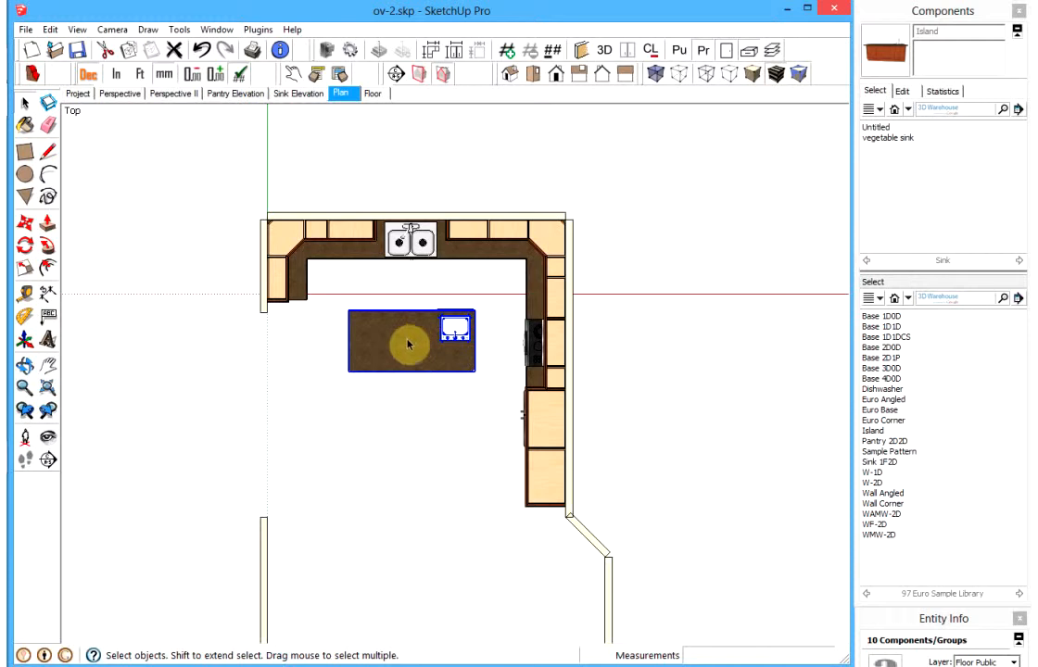
{"action": "right_click", "coordinate": [405, 348]}
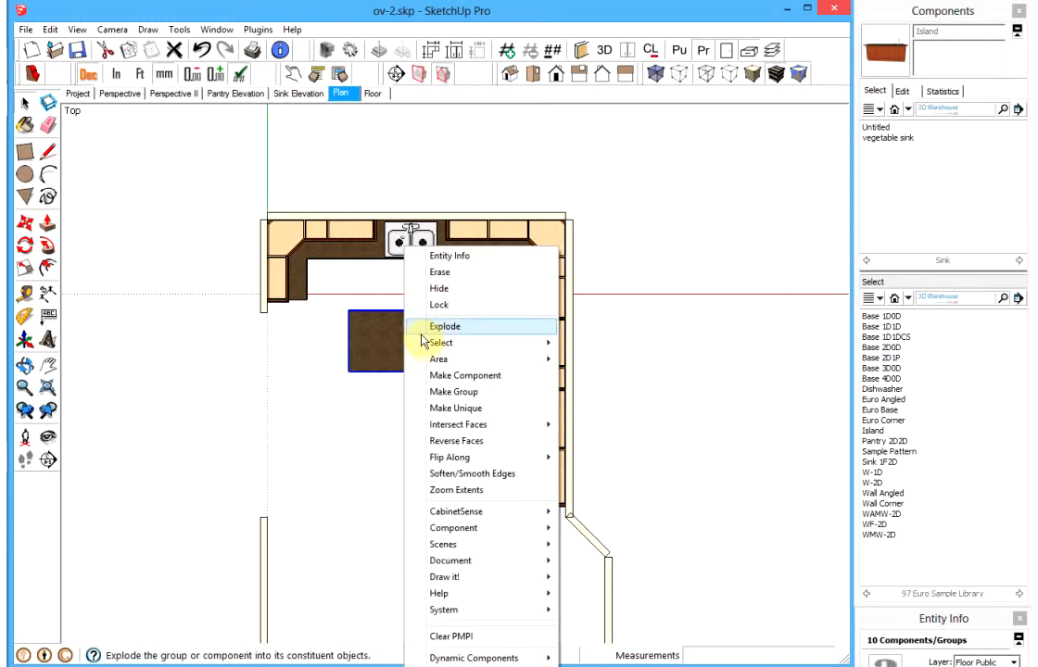
{"action": "left_click", "coordinate": [439, 288]}
- Select all the perimeter cabinets and walls in the plan and generate their plan dimensions
{"action": "left_click_drag", "start_coordinate": [212, 157], "coordinate": [700, 556]}
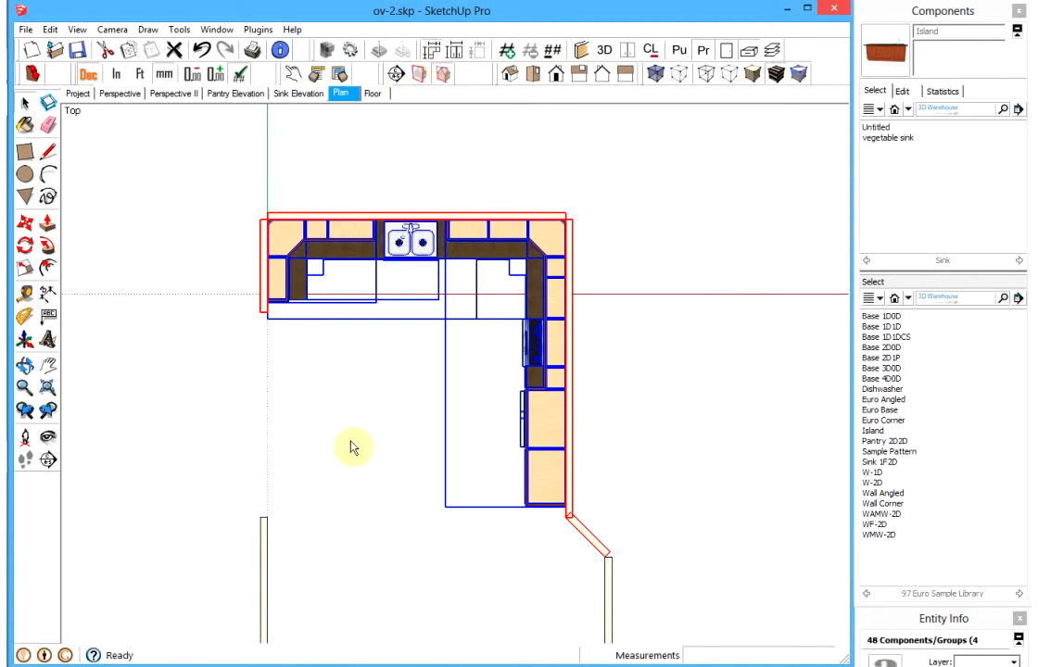
{"action": "scroll", "coordinate": [230, 354], "scroll_direction": "up", "scroll_amount": 1}
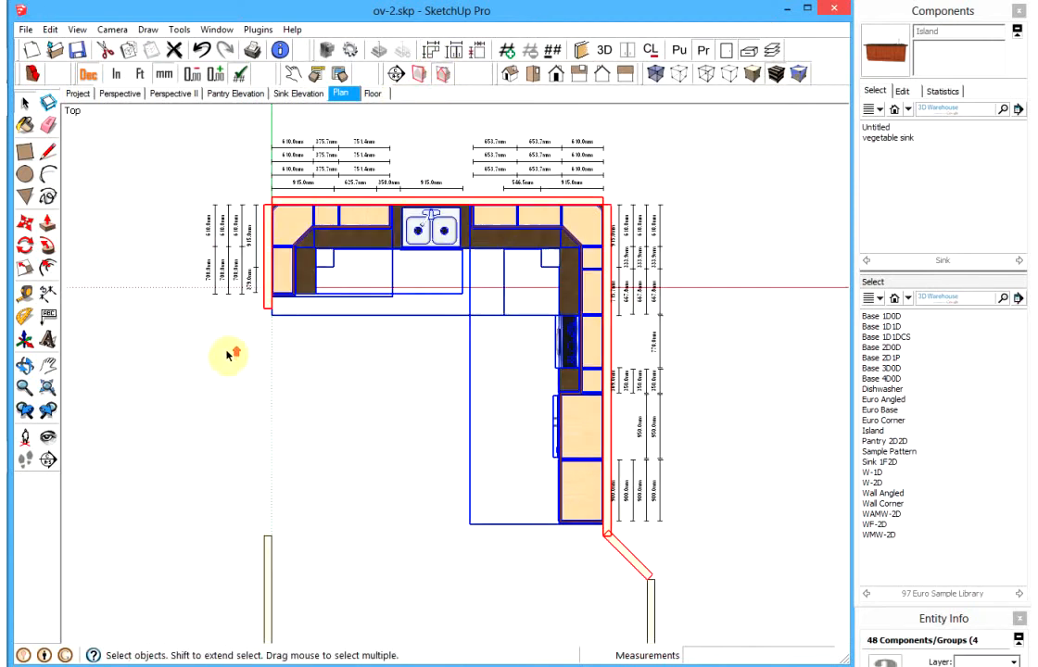
- Delete the duplicate cabinet dimension strings on the left, sink-wall and pantry-wall sides, keeping one wall and one base string each
{"action": "left_click_drag", "start_coordinate": [197, 185], "coordinate": [243, 311]}
{"action": "key", "text": "Delete"}
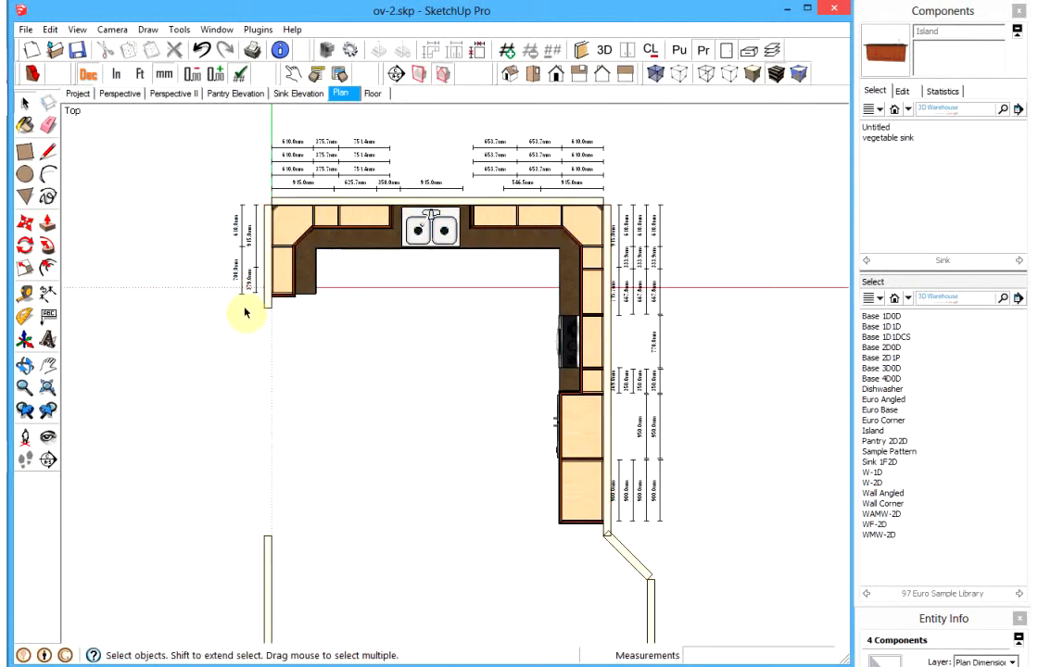
{"action": "left_click_drag", "start_coordinate": [286, 151], "coordinate": [637, 178]}
{"action": "key", "text": "Delete"}
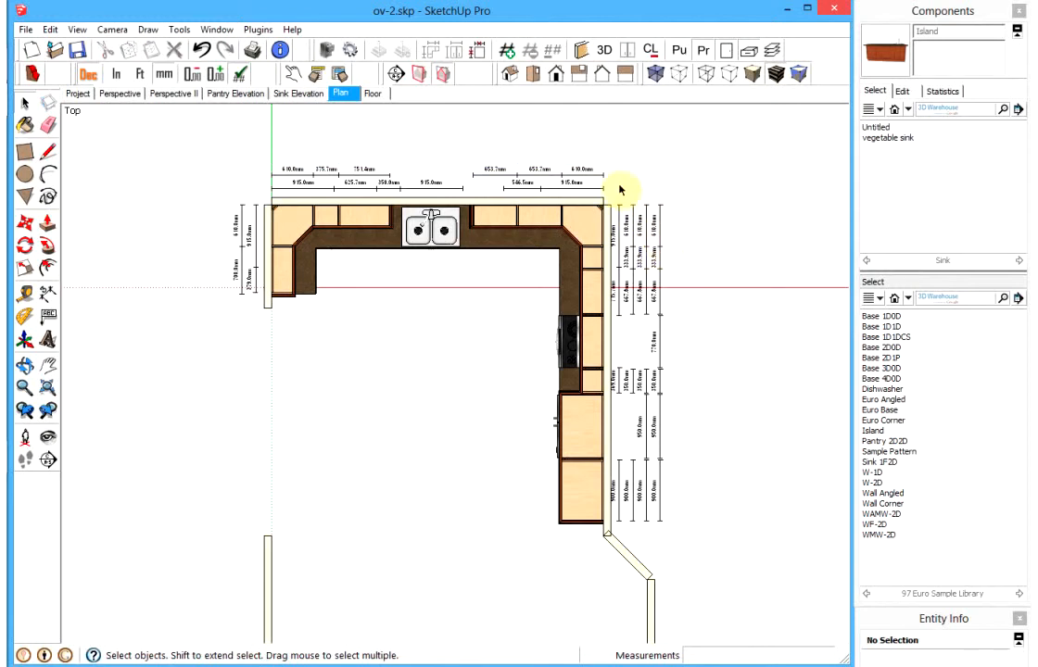
{"action": "left_click_drag", "start_coordinate": [619, 185], "coordinate": [657, 544]}
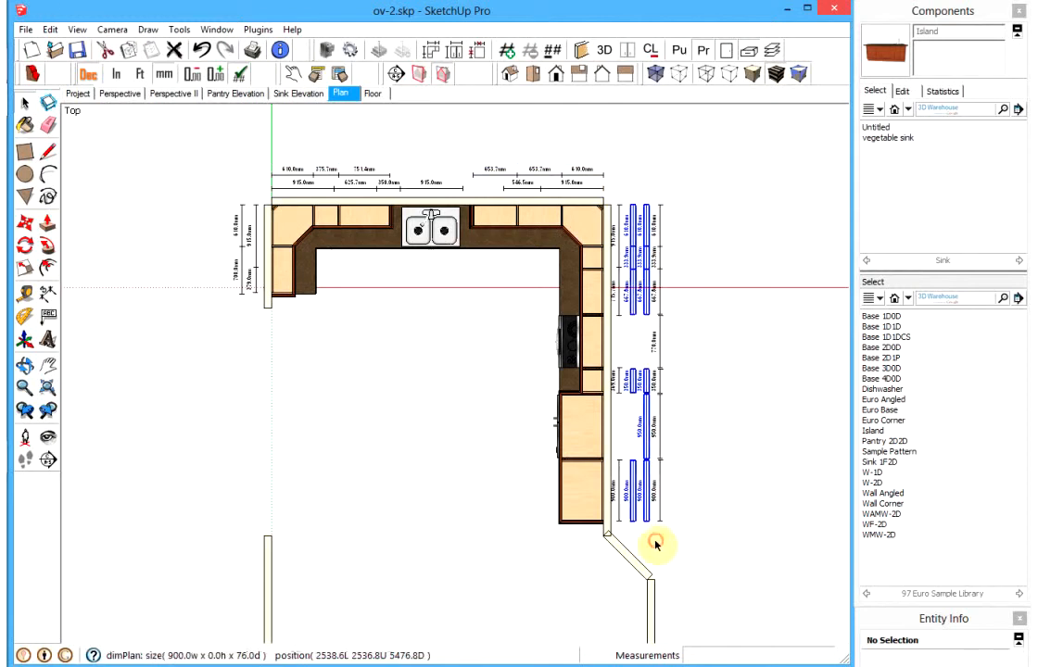
{"action": "key", "text": "Delete"}
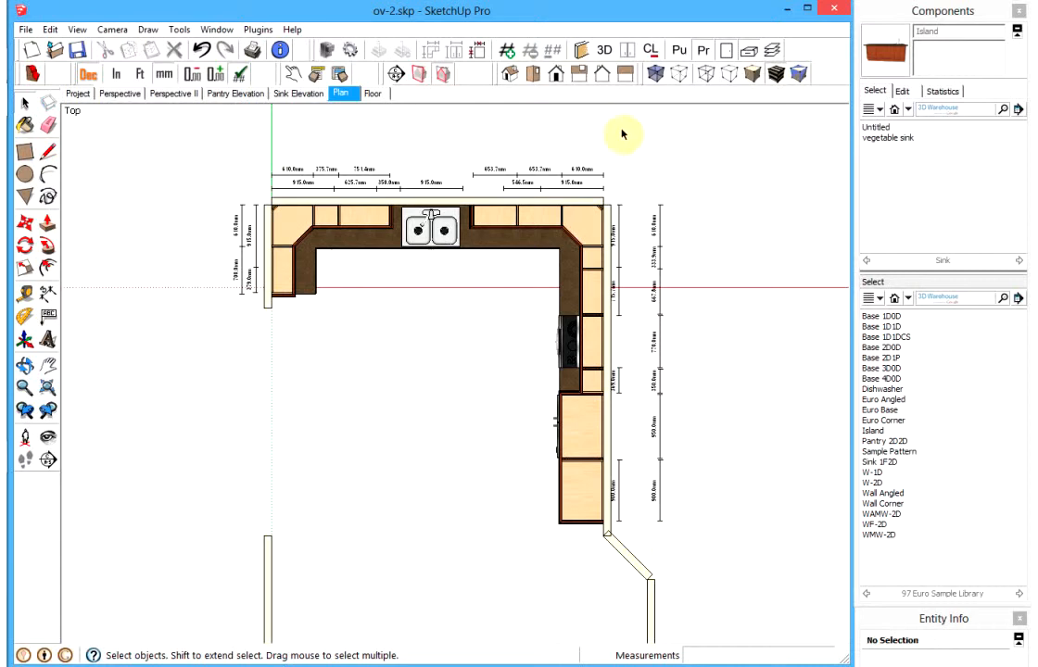
- Move the outermost dimension string on the pantry-wall side about 350 mm inward, beside the base dimension string
{"action": "left_click_drag", "start_coordinate": [643, 197], "coordinate": [696, 538]}
{"action": "key", "text": "m"}
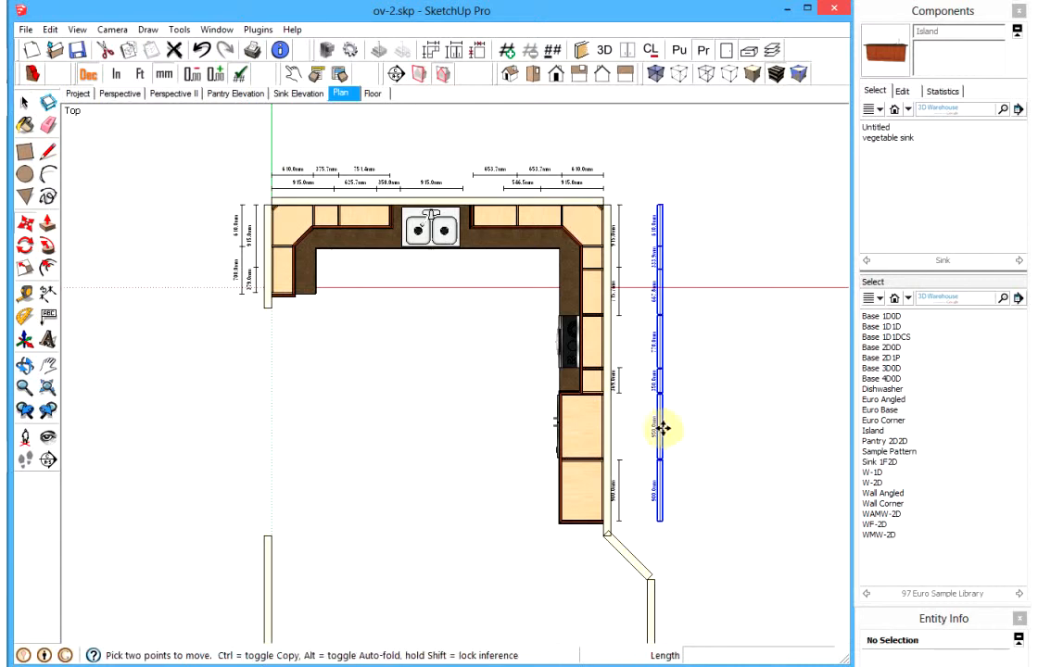
{"action": "left_click", "coordinate": [664, 428]}
{"action": "left_click", "coordinate": [637, 428]}
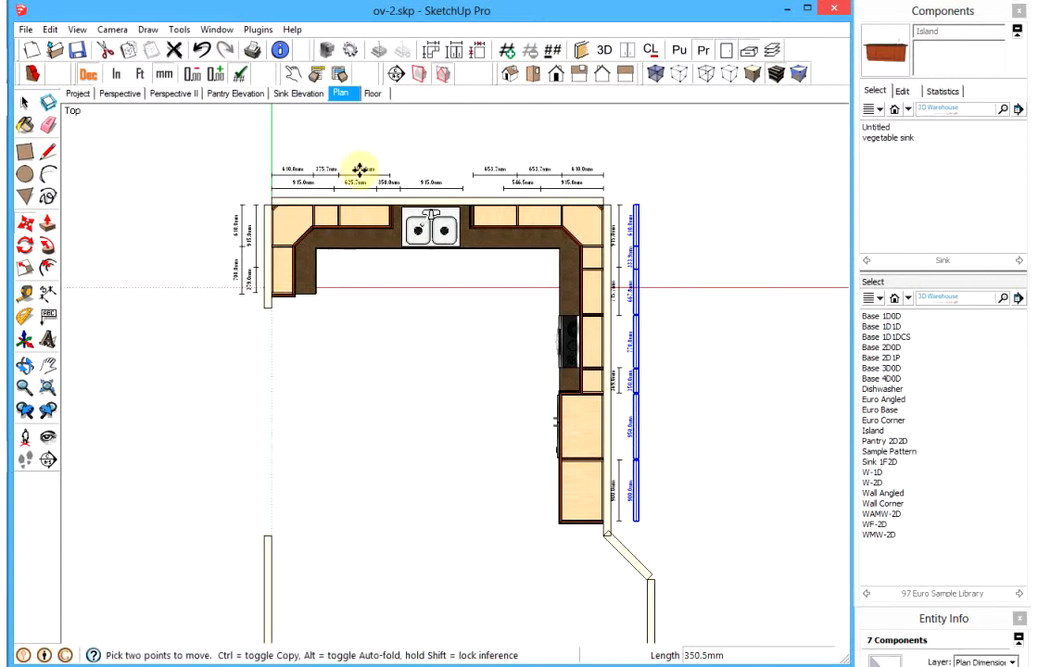
{"action": "key", "text": "space"}
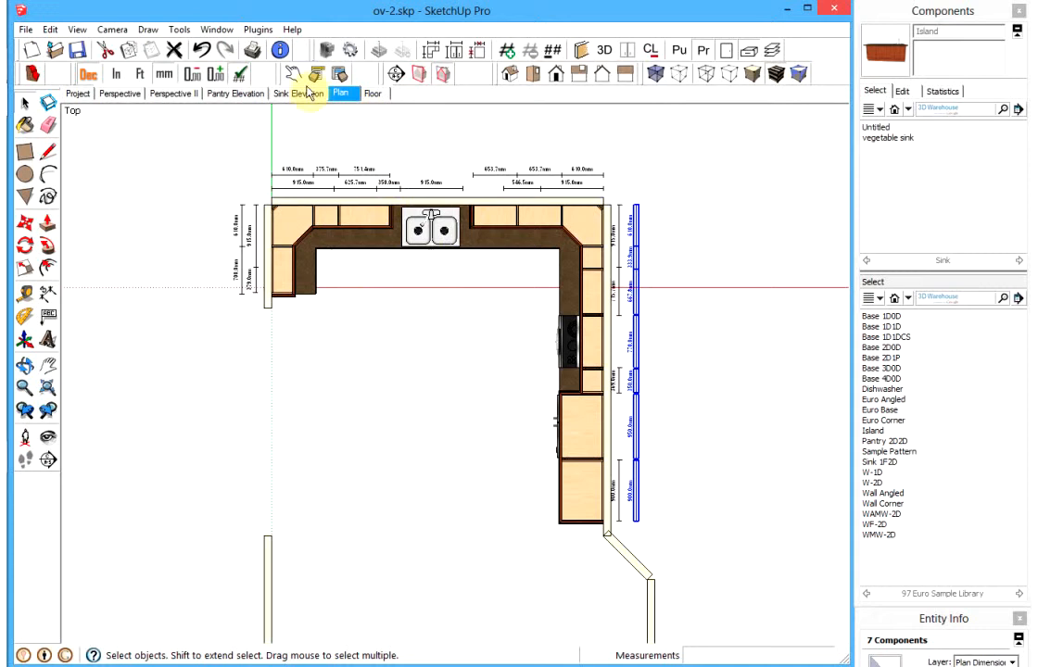
- Unhide all hidden objects to bring the island back into the plan
{"action": "left_click", "coordinate": [79, 33]}
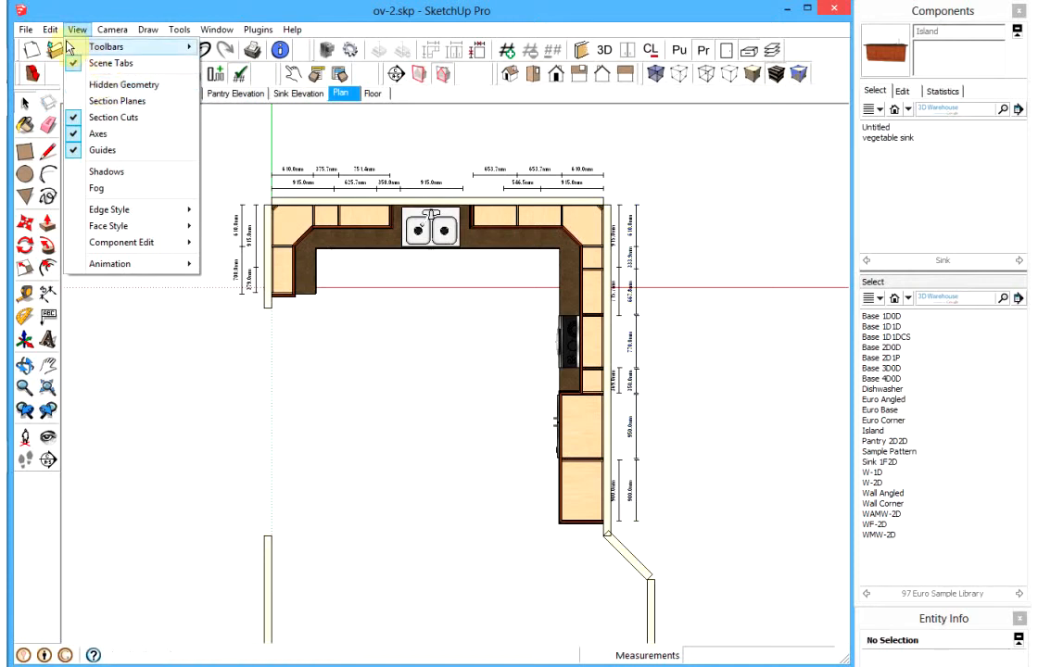
{"action": "mouse_move", "coordinate": [57, 33]}
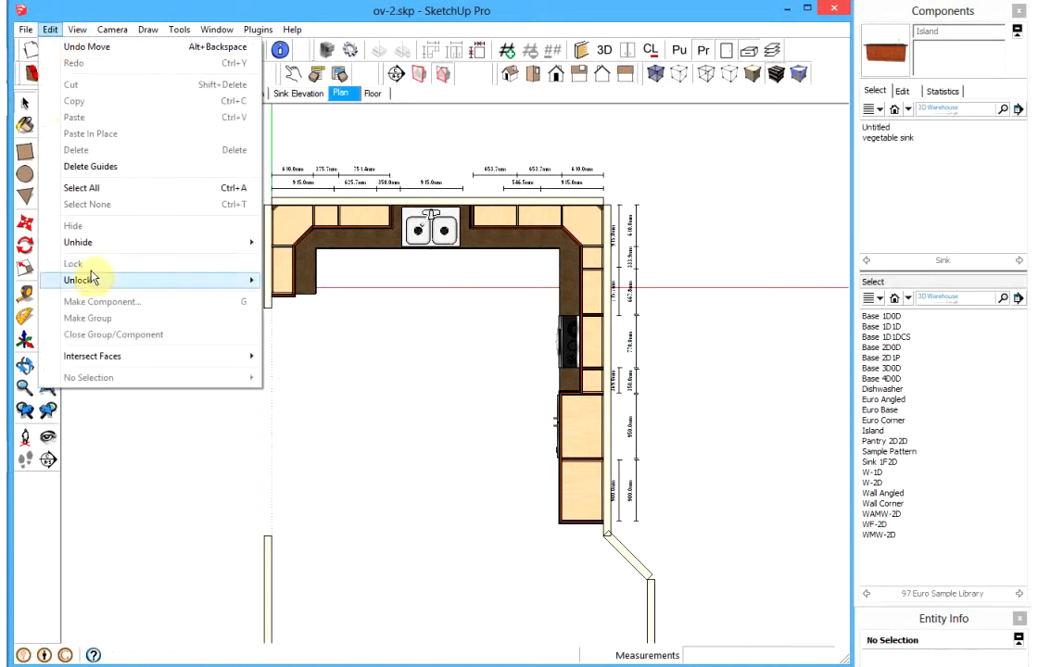
{"action": "mouse_move", "coordinate": [84, 247]}
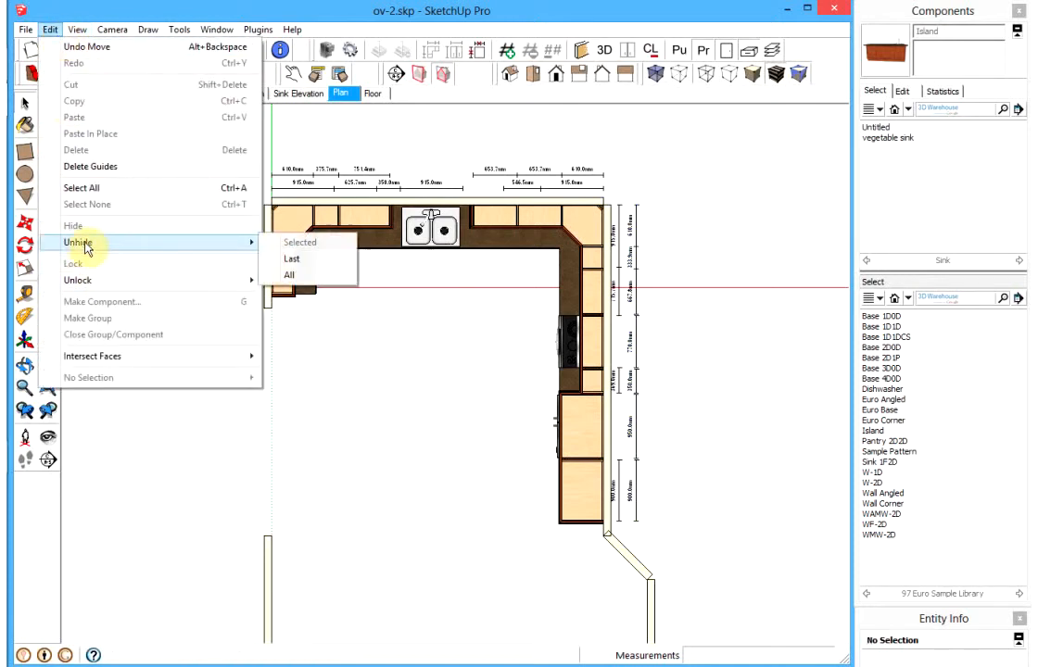
{"action": "left_click", "coordinate": [289, 275]}
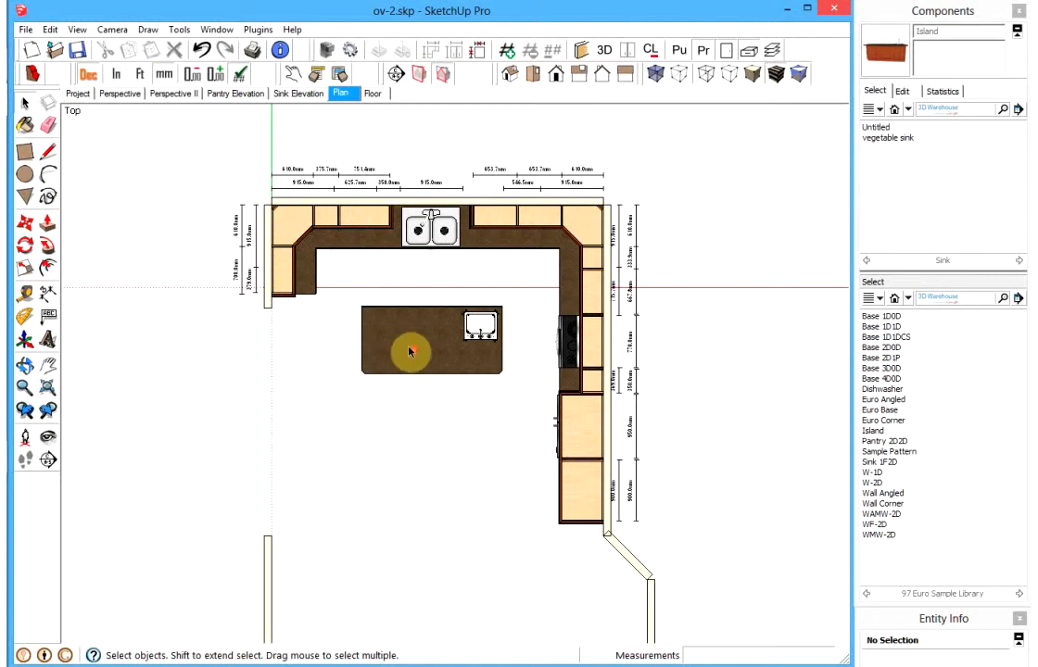
- Dimension the gap between the left counter leg and the island, and the island's length, in one row below the island
{"action": "scroll", "coordinate": [415, 352], "scroll_direction": "up", "scroll_amount": 2}
{"action": "left_click", "coordinate": [49, 293]}
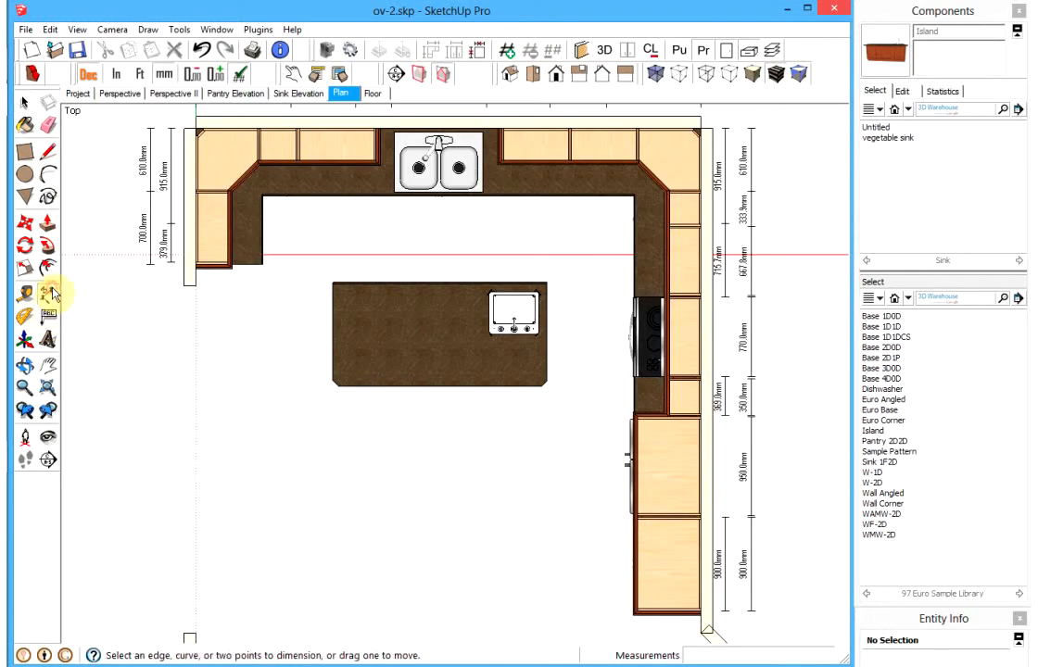
{"action": "left_click", "coordinate": [262, 265]}
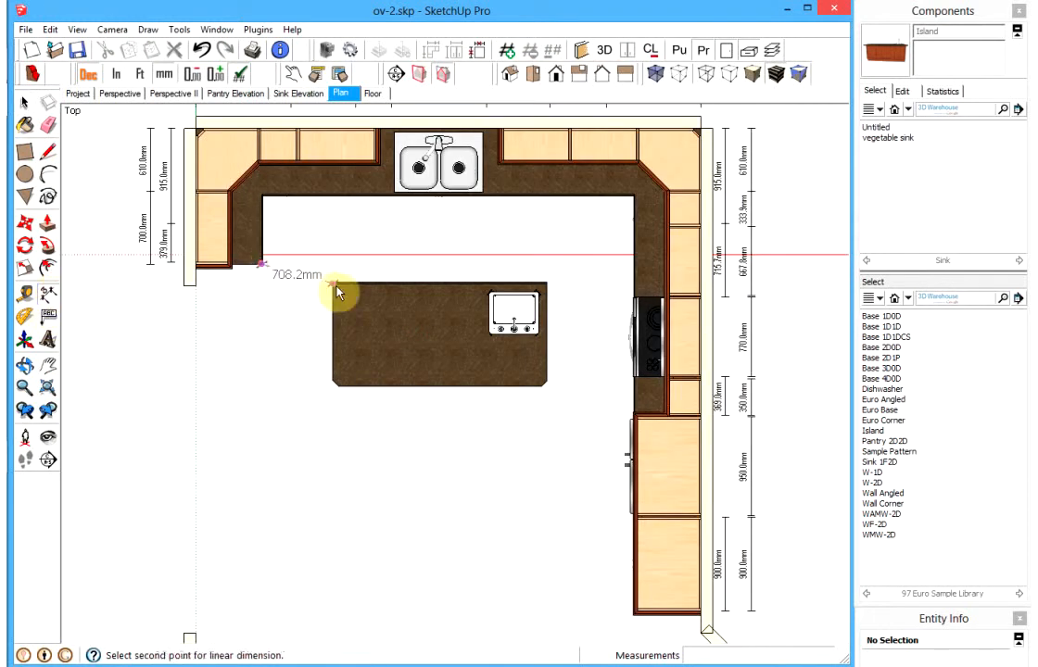
{"action": "left_click", "coordinate": [332, 284]}
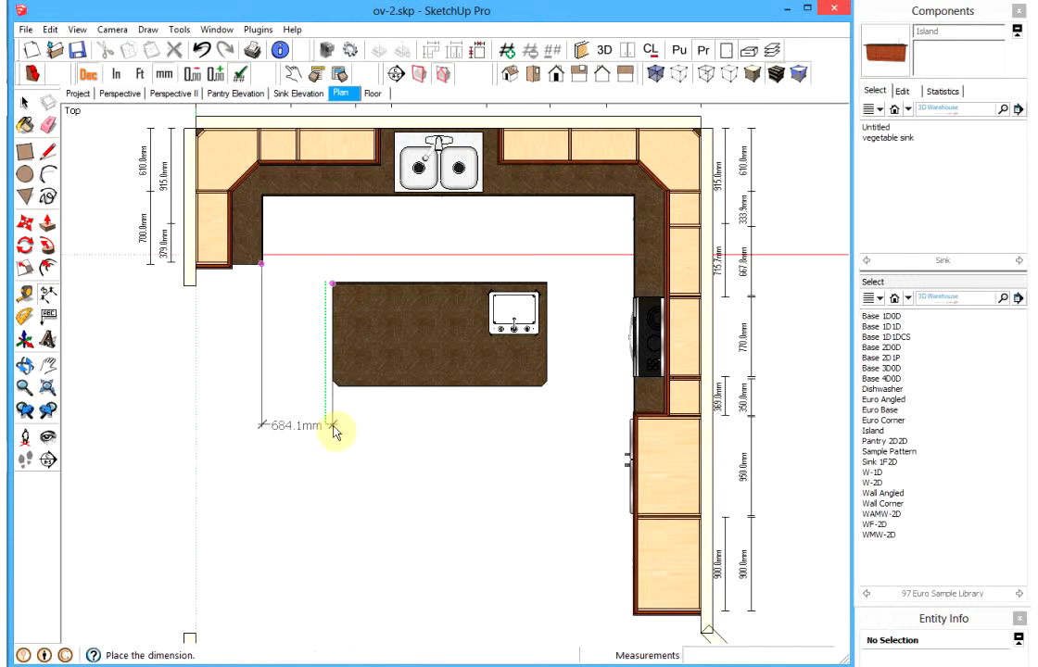
{"action": "left_click", "coordinate": [335, 427]}
{"action": "left_click", "coordinate": [332, 281]}
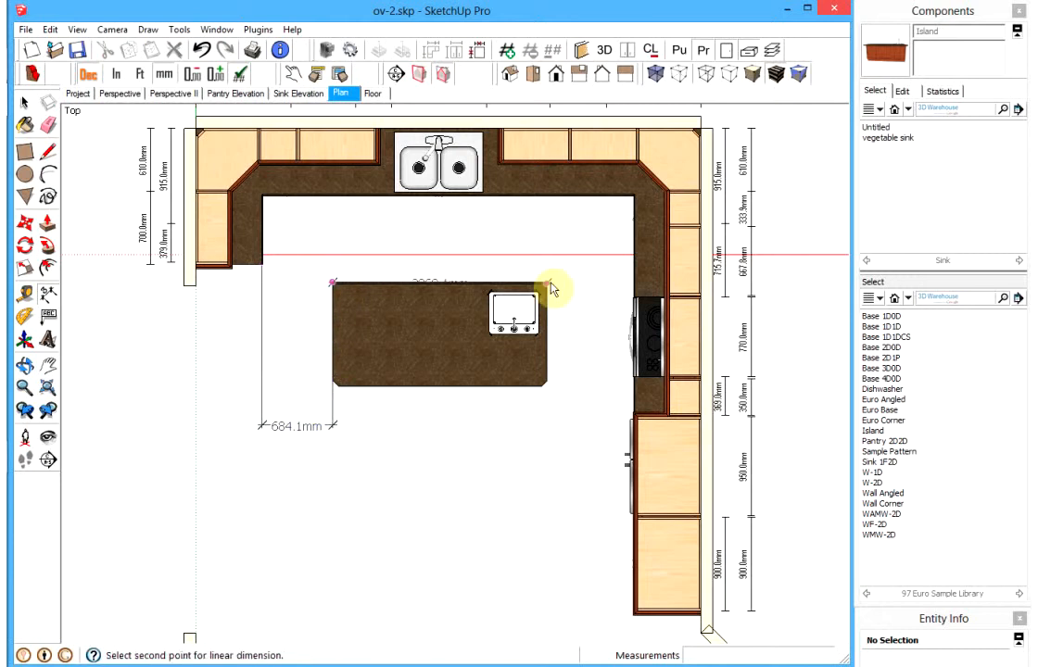
{"action": "left_click", "coordinate": [546, 283]}
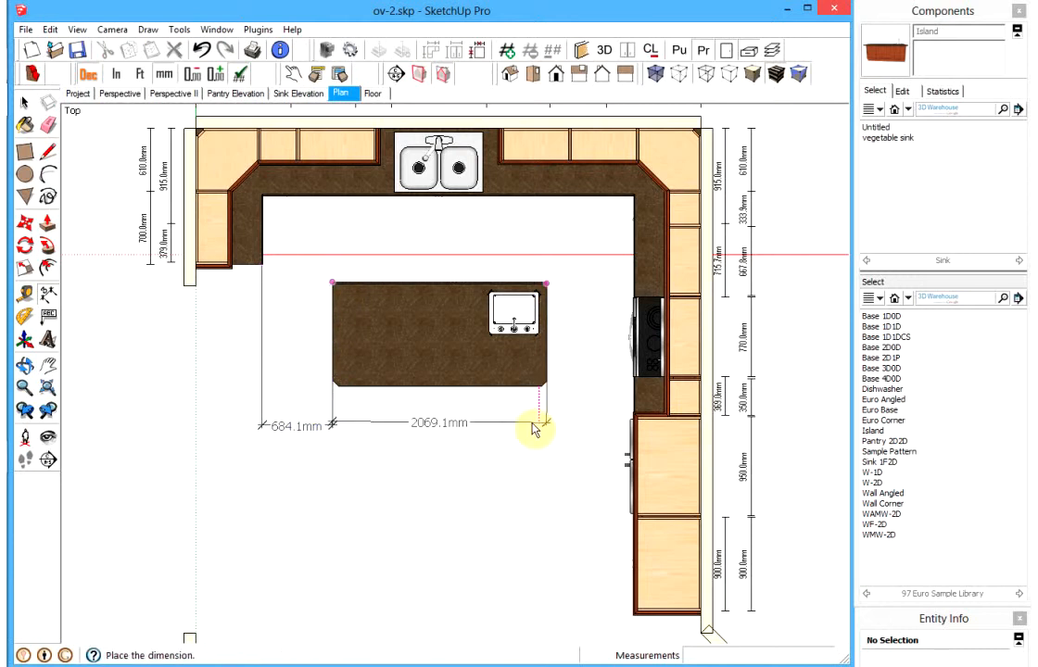
{"action": "left_click", "coordinate": [542, 433]}
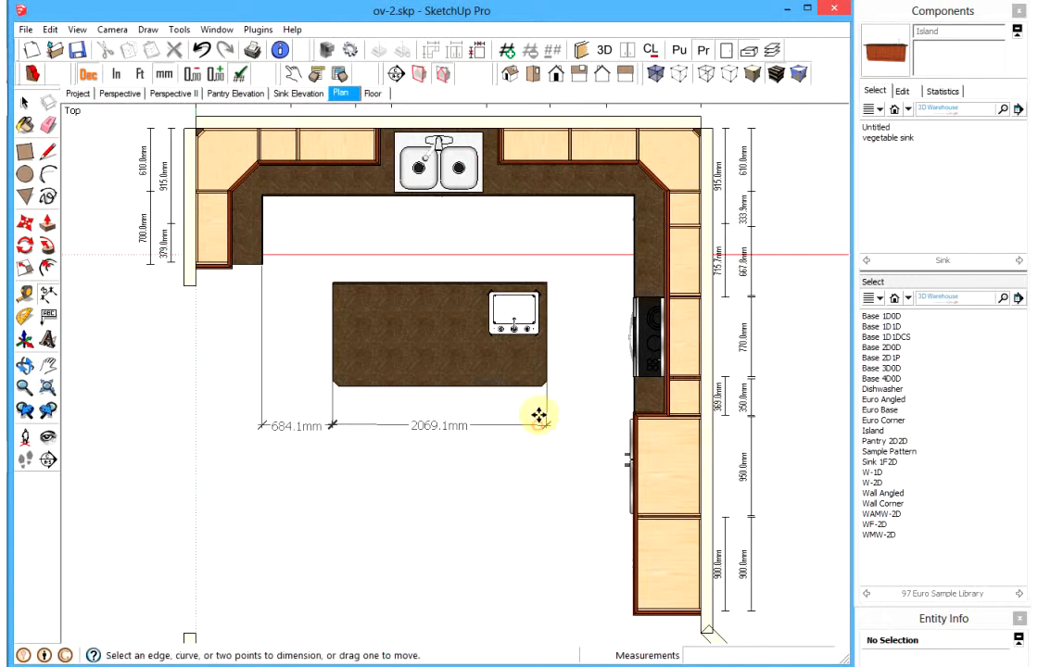
- Dimension the gaps from the island to the right counter leg and to the sink-wall counter
{"action": "left_click", "coordinate": [546, 285]}
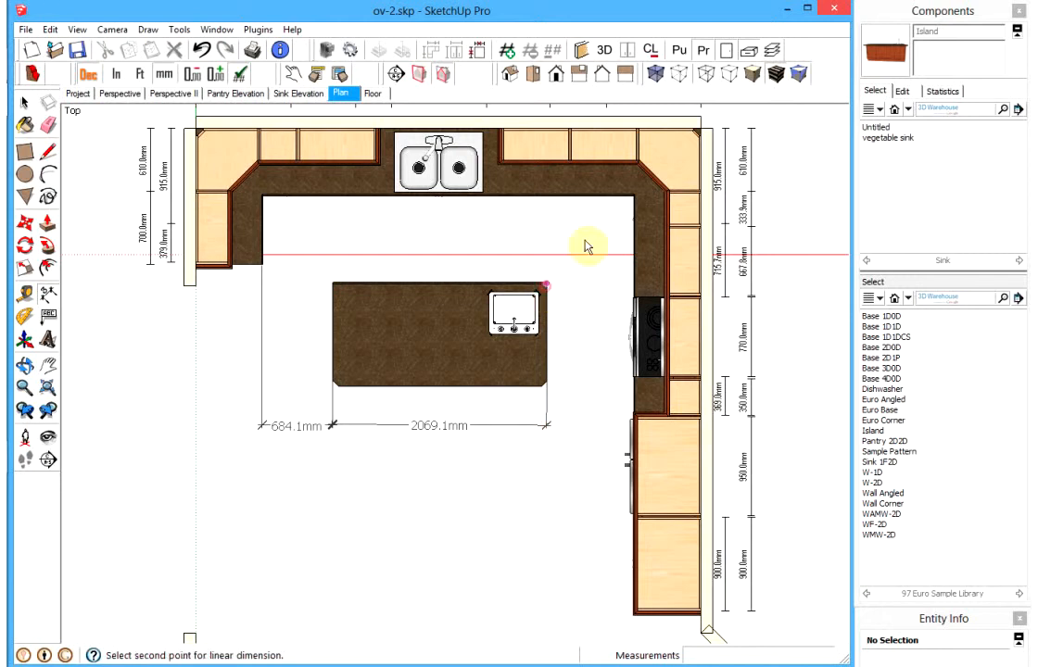
{"action": "left_click", "coordinate": [634, 195]}
{"action": "left_click", "coordinate": [598, 426]}
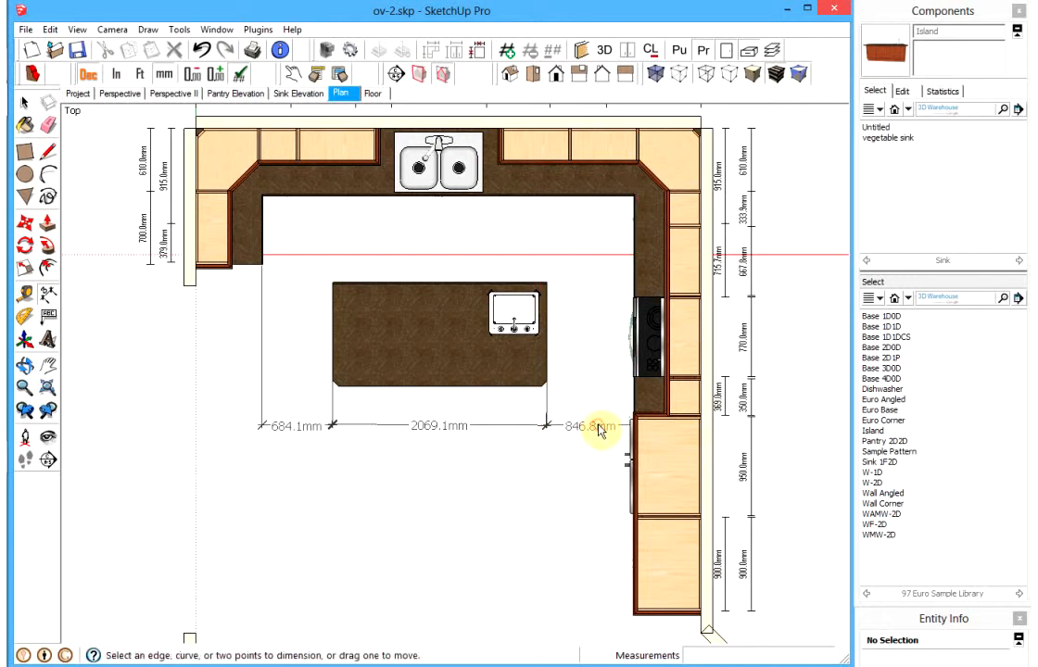
{"action": "left_click", "coordinate": [261, 195]}
{"action": "left_click", "coordinate": [333, 281]}
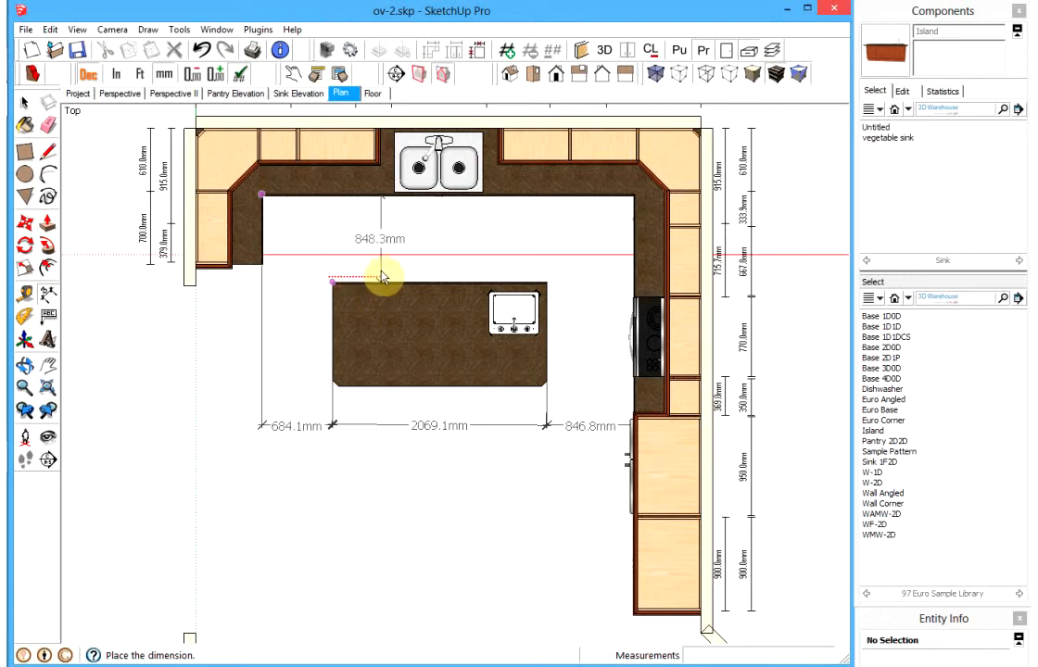
{"action": "left_click", "coordinate": [545, 287]}
{"action": "key", "text": "space"}
- Update the Plan scene with the dimensioned floor plan, including all the outer dimension strings in the view
{"action": "scroll", "coordinate": [427, 440], "scroll_direction": "down", "scroll_amount": 2}
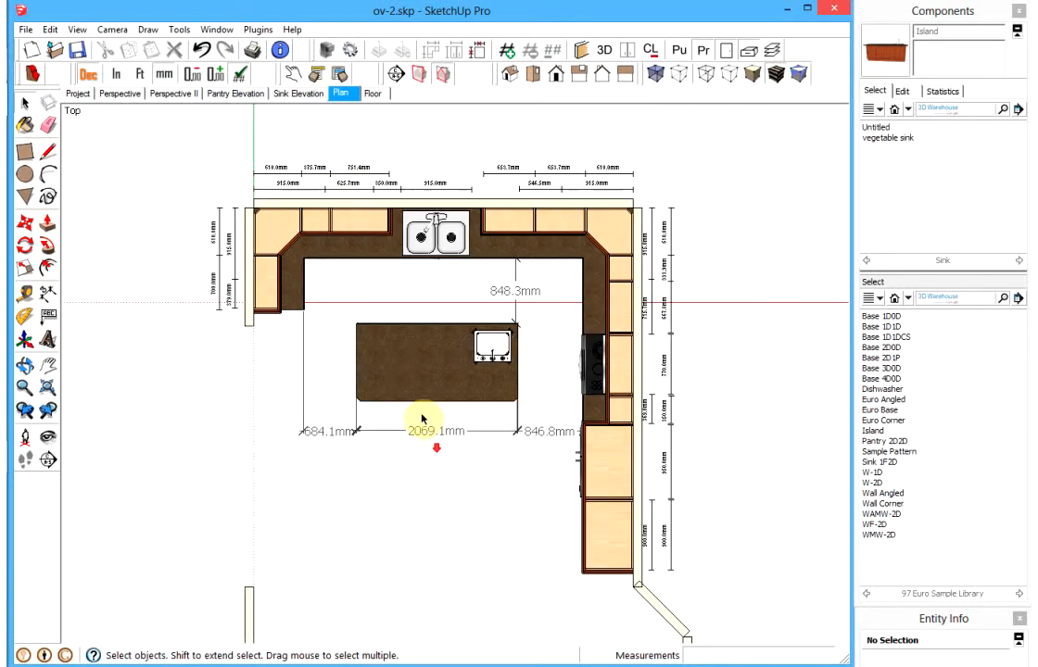
{"action": "right_click", "coordinate": [347, 99]}
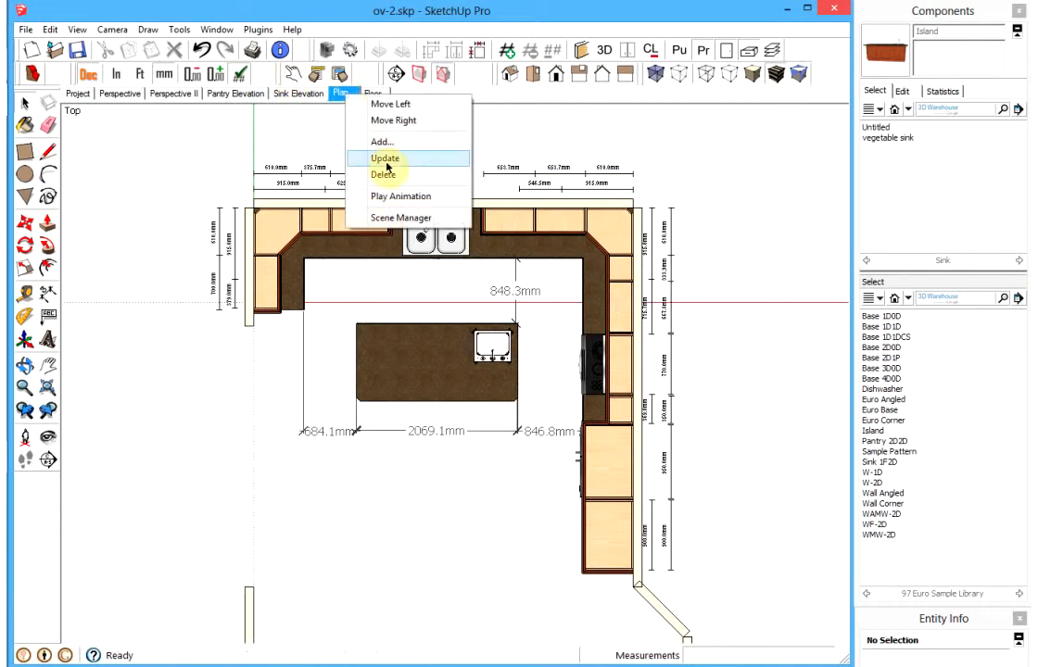
{"action": "left_click", "coordinate": [385, 162]}
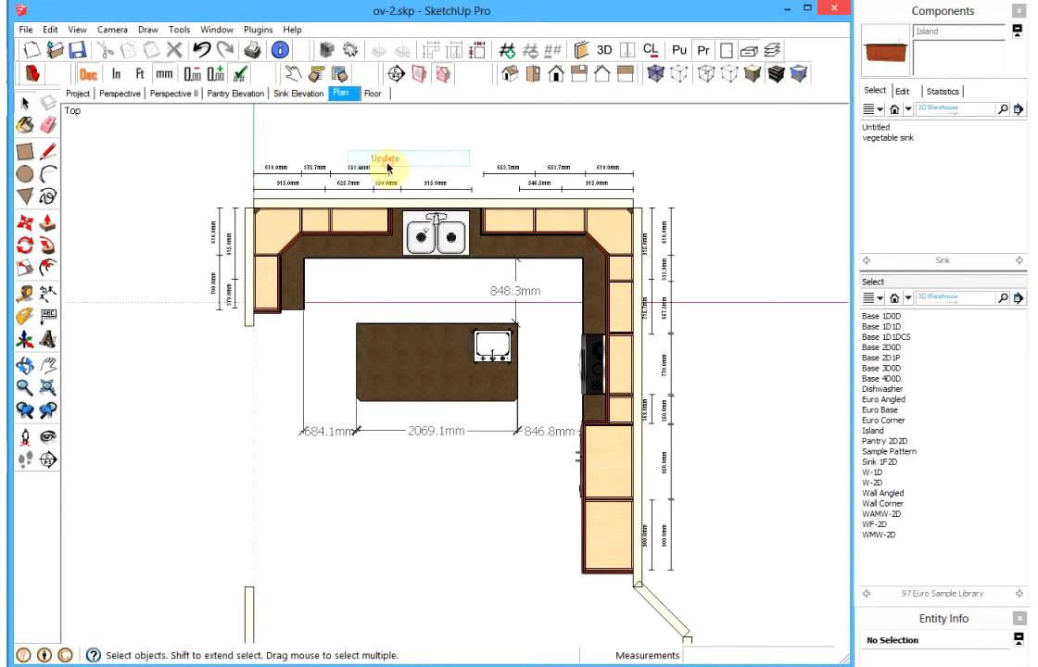
- Update the Floor scene with an angled close-up of the island from its open-shelf end
{"action": "left_click", "coordinate": [371, 93]}
{"action": "middle_click_drag", "start_coordinate": [343, 436], "coordinate": [297, 361]}
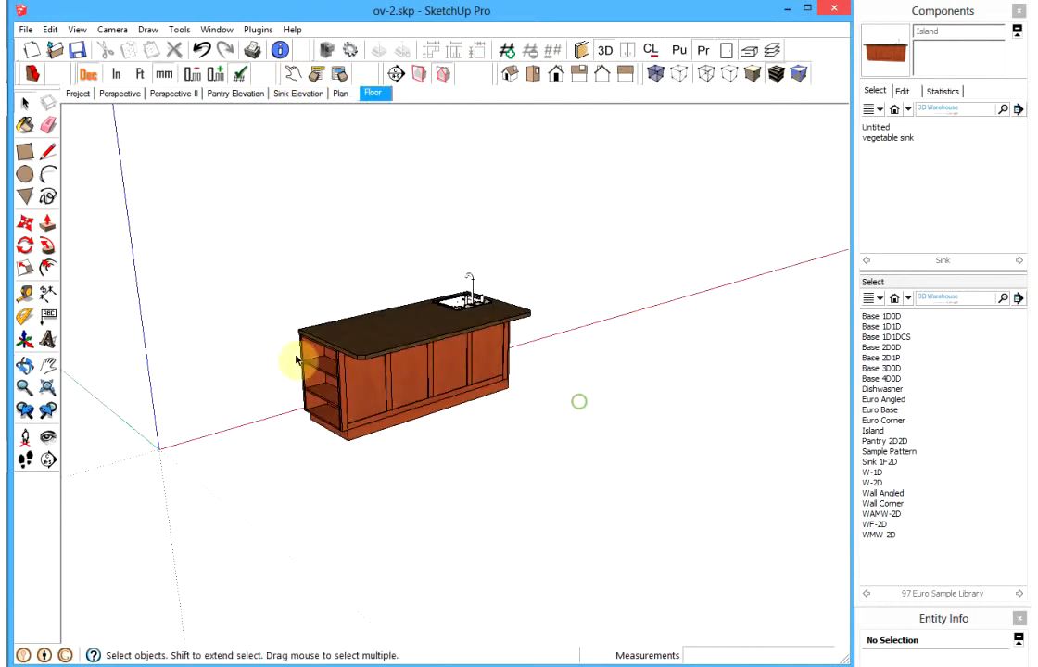
{"action": "scroll", "coordinate": [357, 355], "scroll_direction": "up", "scroll_amount": 4}
{"action": "mouse_move", "coordinate": [385, 347]}
{"action": "middle_mouse_down"}
{"action": "mouse_move", "coordinate": [362, 325]}
{"action": "mouse_move", "coordinate": [385, 343]}
{"action": "middle_mouse_up"}
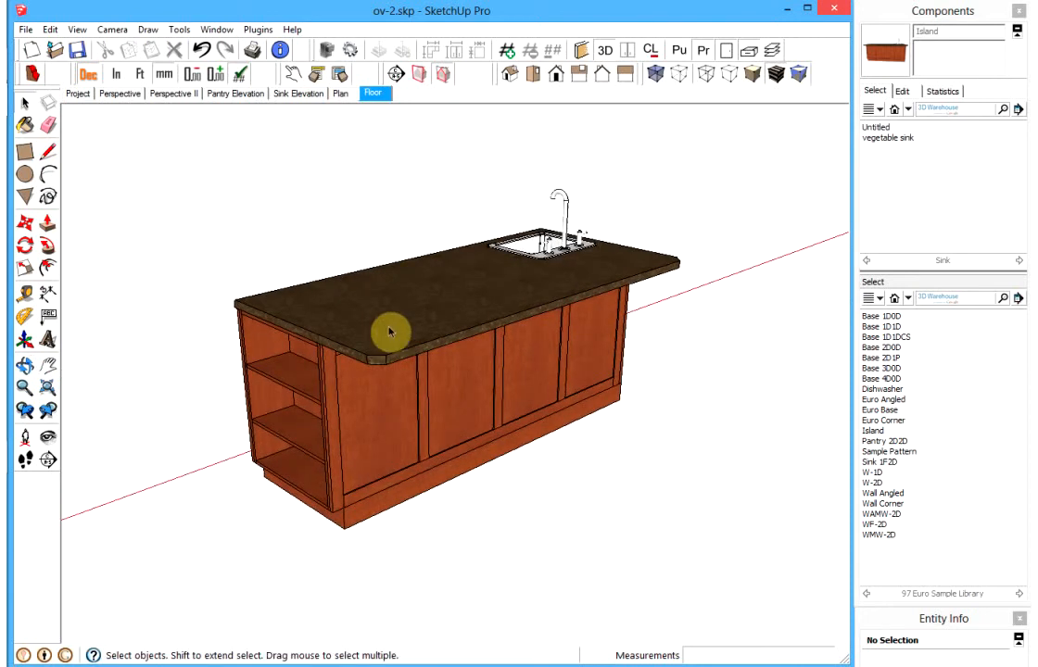
{"action": "right_click", "coordinate": [376, 95]}
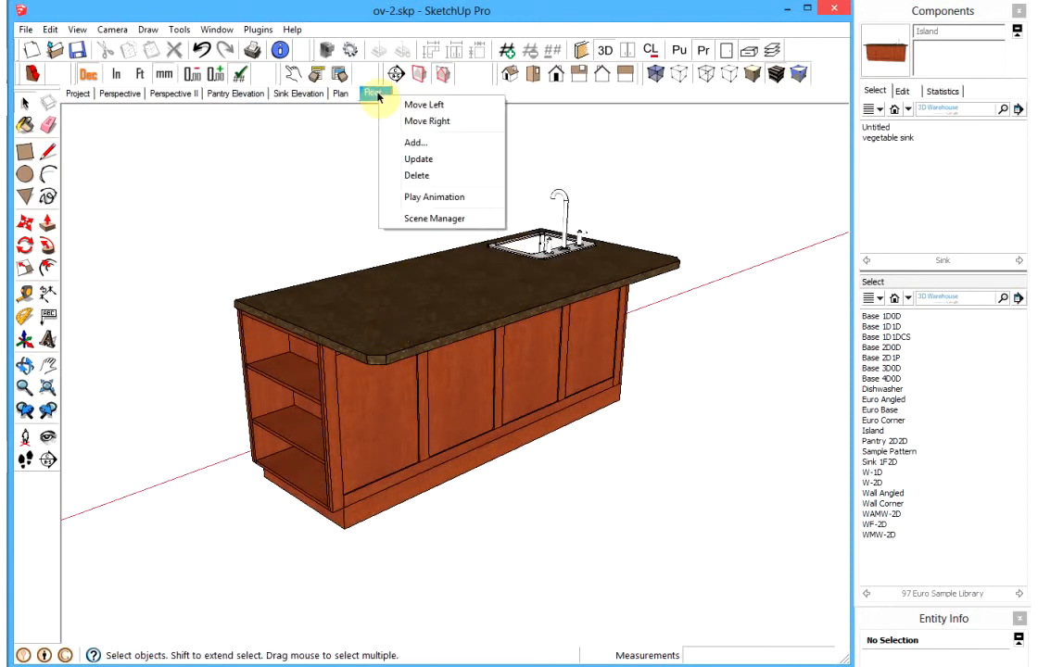
{"action": "left_click", "coordinate": [417, 158]}
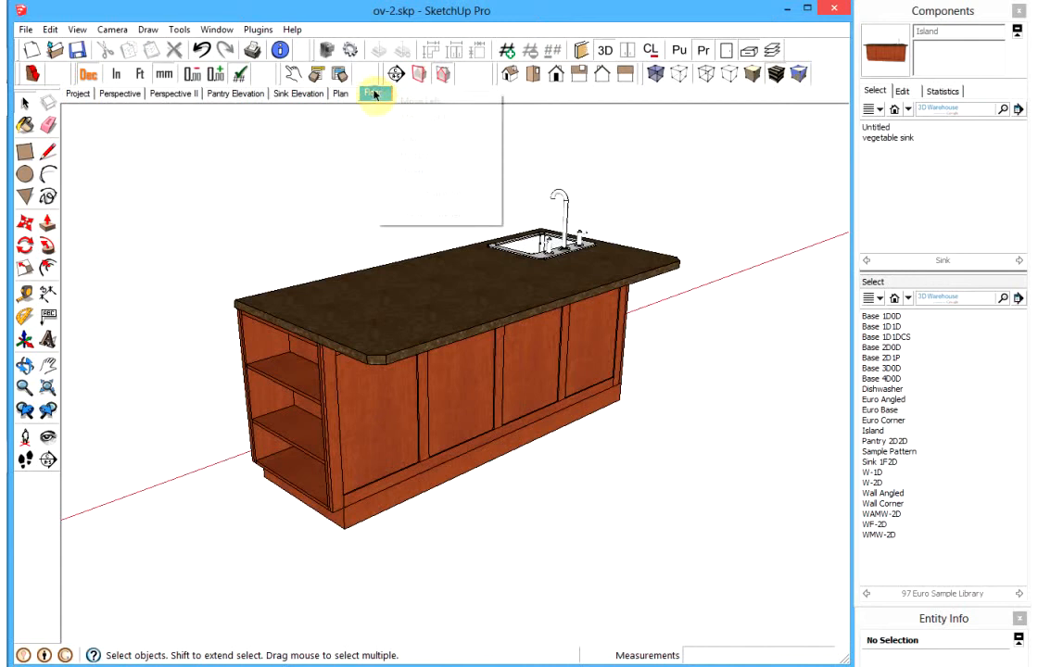
- Show the island's drawer side as a straight-on elevation based on the middle drawer cabinet
{"action": "right_click", "coordinate": [373, 95]}
{"action": "middle_click_drag", "start_coordinate": [552, 349], "coordinate": [740, 328]}
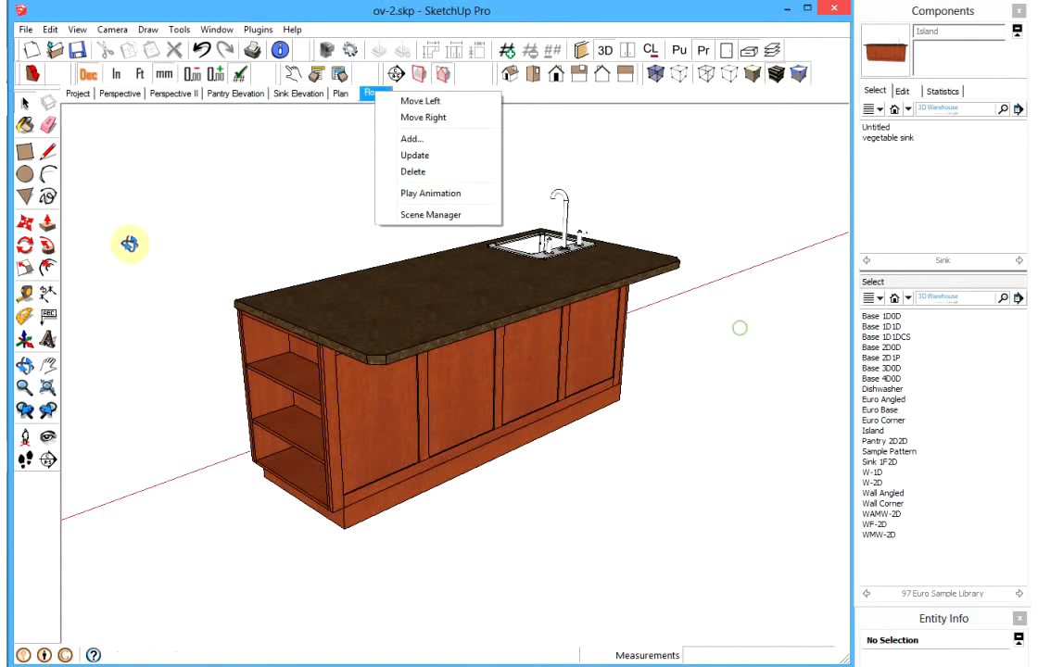
{"action": "left_click", "coordinate": [125, 220]}
{"action": "middle_click_drag", "start_coordinate": [218, 336], "coordinate": [482, 344]}
{"action": "middle_click_drag", "start_coordinate": [338, 345], "coordinate": [375, 343]}
{"action": "left_click", "coordinate": [375, 343]}
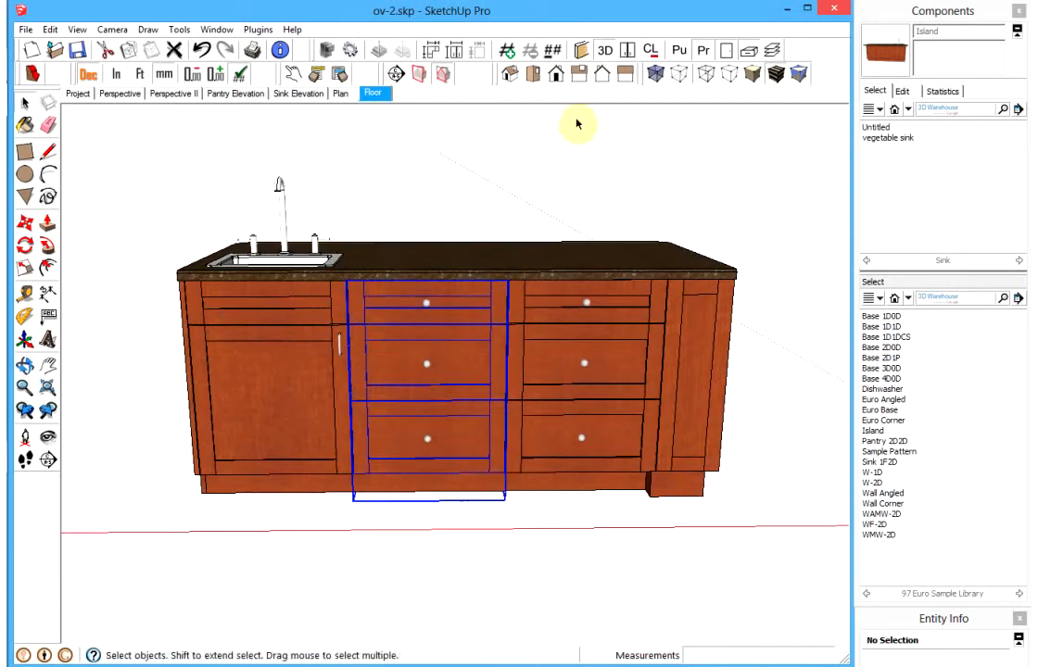
{"action": "left_click", "coordinate": [601, 55]}
{"action": "left_click", "coordinate": [628, 51]}
{"action": "scroll", "coordinate": [408, 357], "scroll_direction": "down", "scroll_amount": 2}
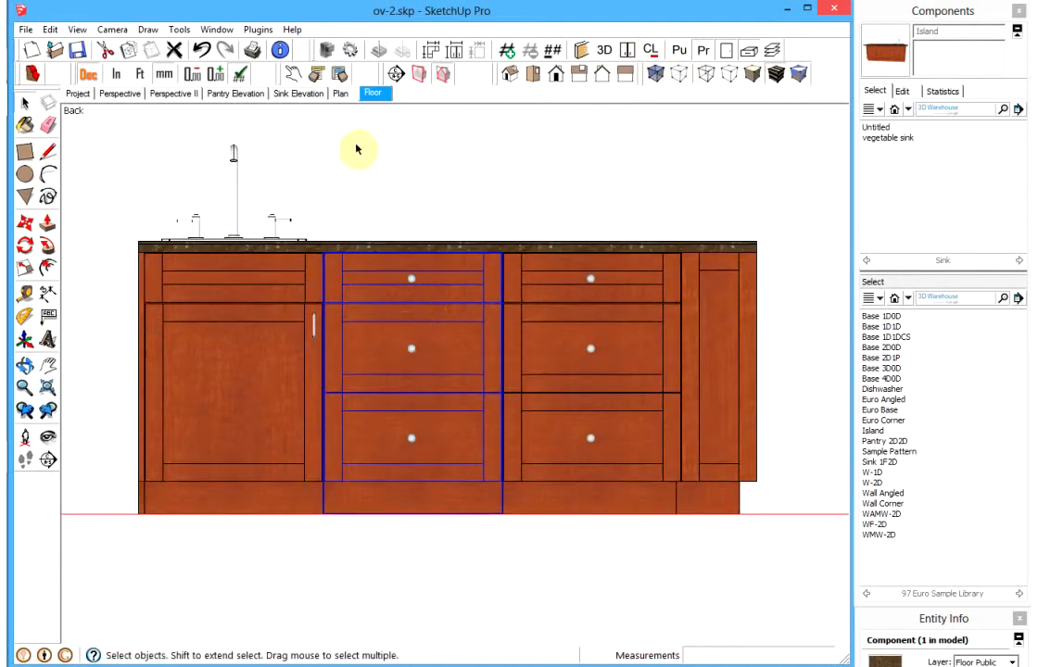
- Add a scene named Island Front from the current elevation of the island's drawer side
{"action": "right_click", "coordinate": [374, 92]}
{"action": "left_click", "coordinate": [403, 142]}
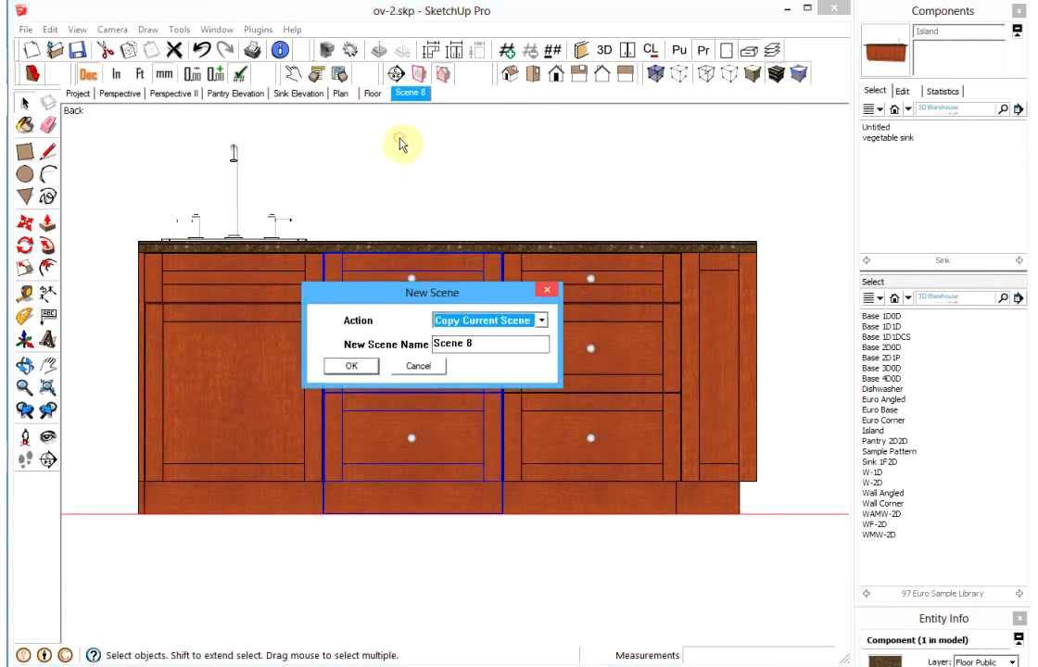
{"action": "type", "text": "Island F"}
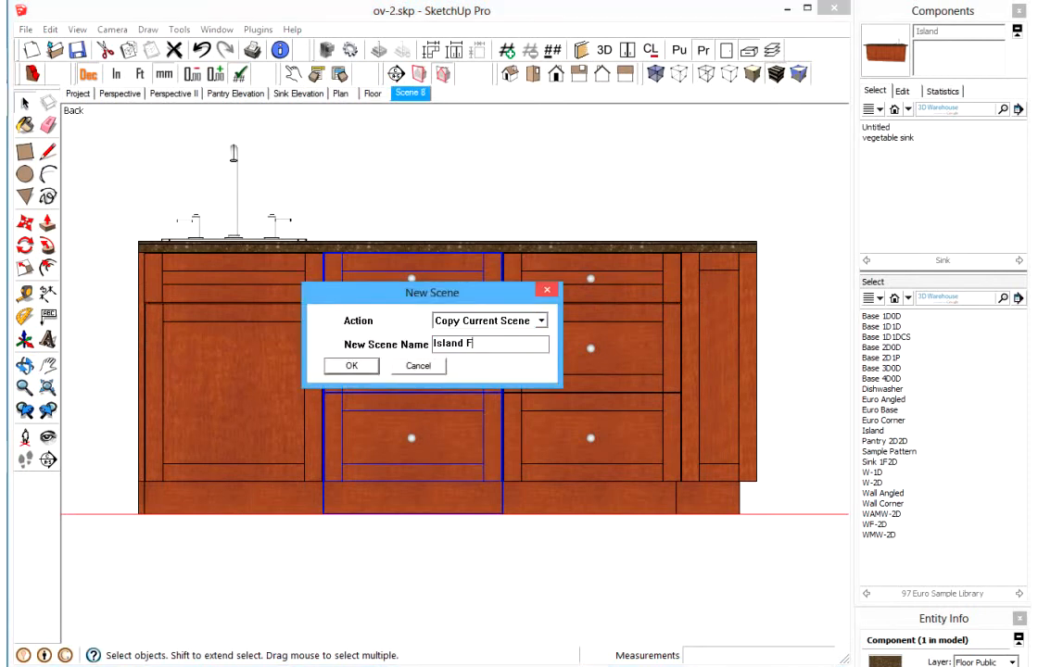
{"action": "type", "text": "ront"}
{"action": "key", "text": "Return"}
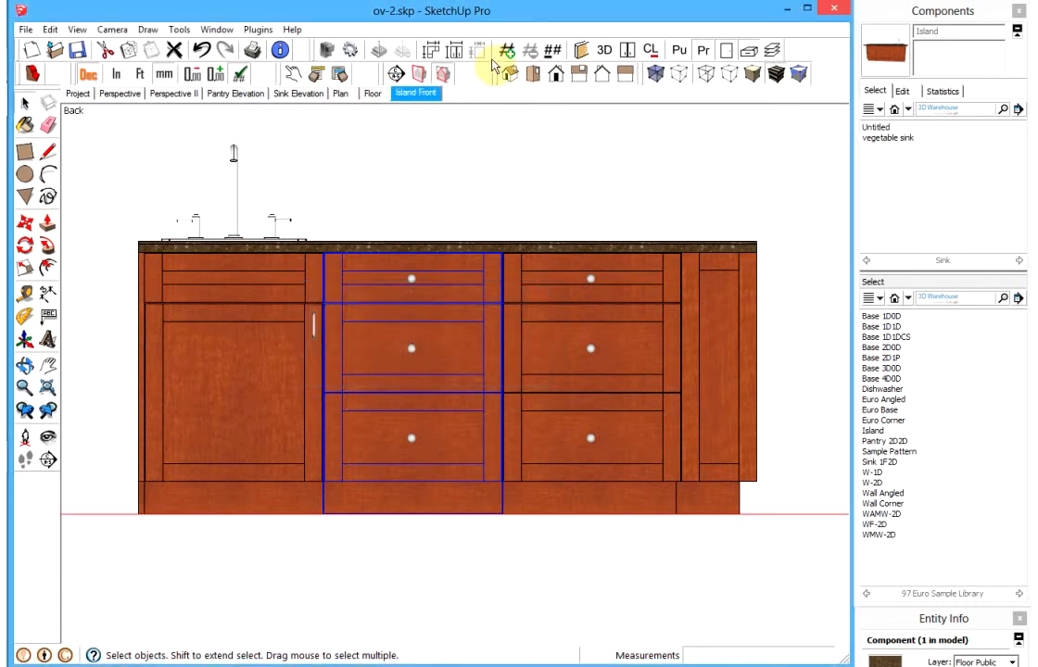
- Show the island's panelled side in the Front standard view and add it as a scene named Island Back
{"action": "left_click", "coordinate": [557, 74]}
{"action": "right_click", "coordinate": [416, 96]}
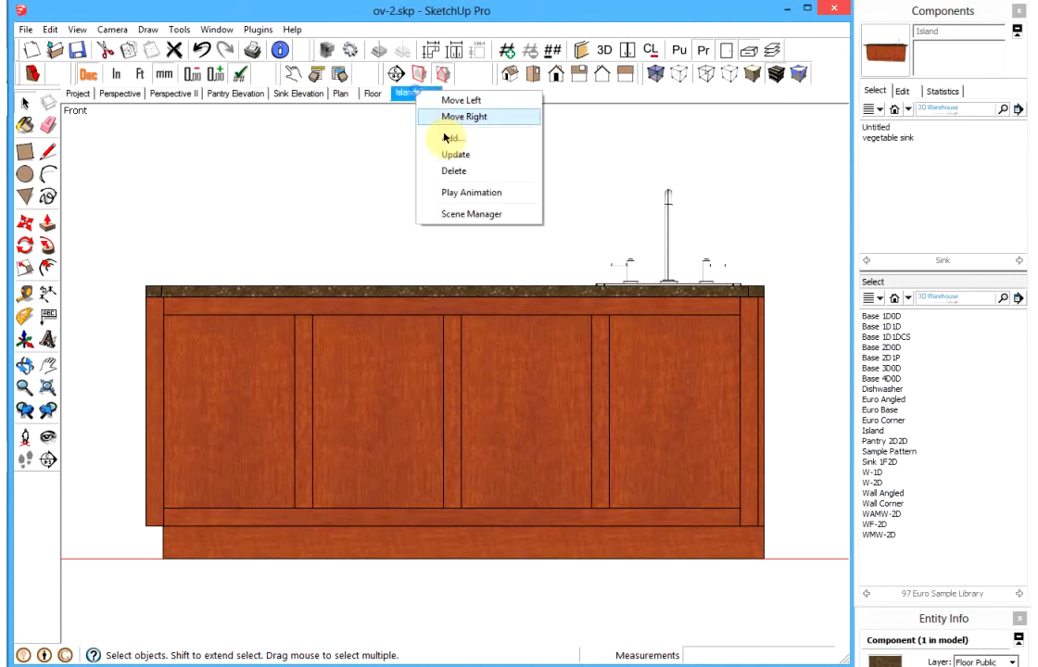
{"action": "left_click", "coordinate": [450, 136]}
{"action": "key", "text": "BackSpace"}
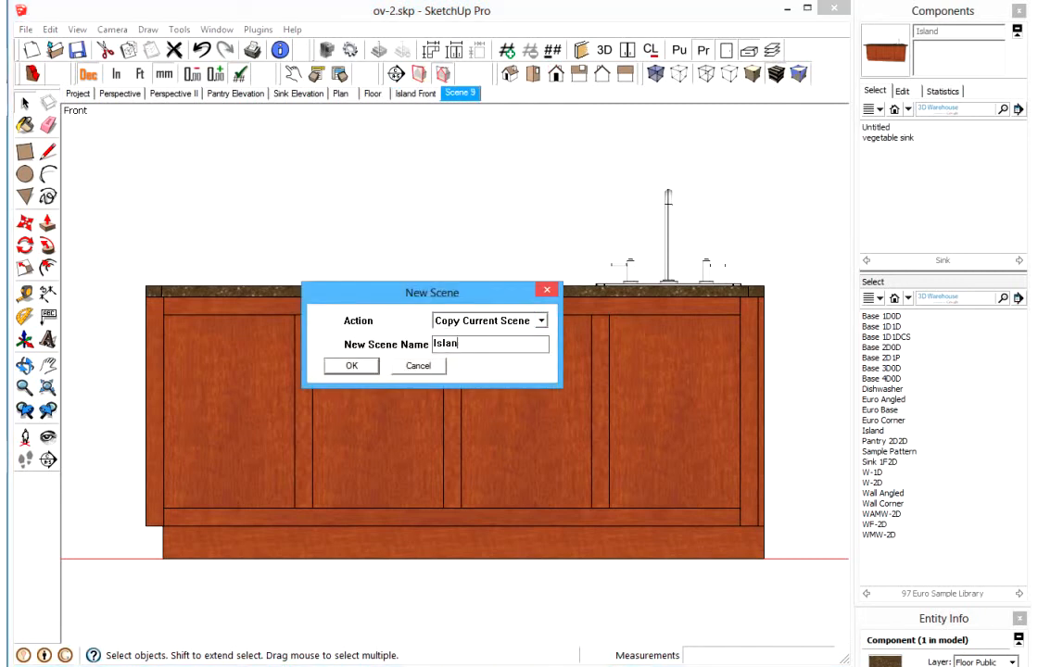
{"action": "type", "text": "Island Back"}
{"action": "key", "text": "Return"}
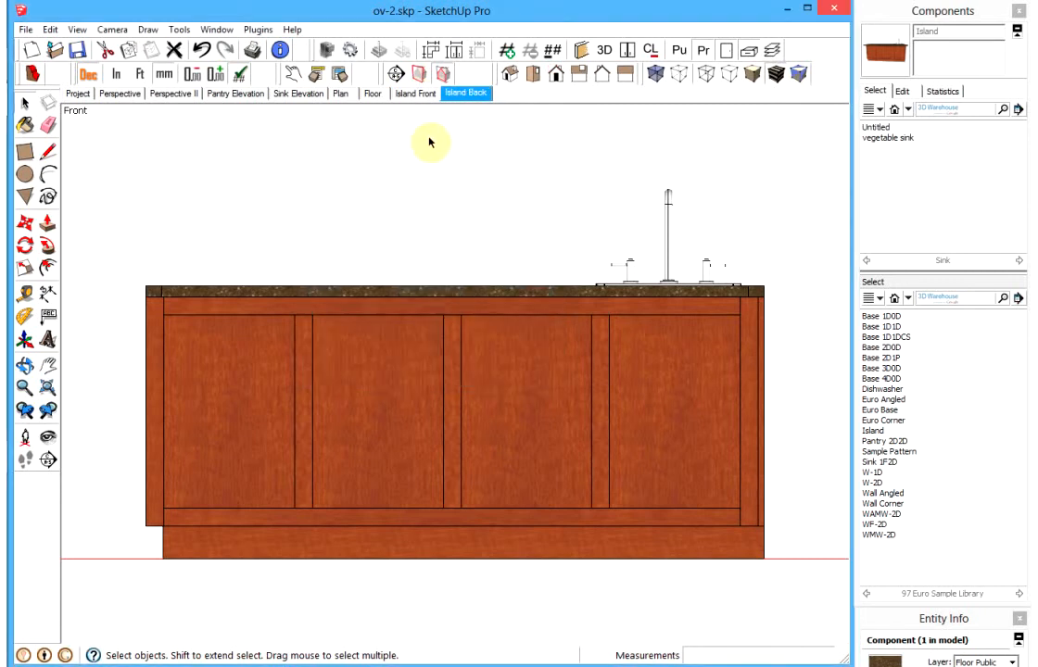
- Show the island's panelled end in the Right standard view and add it as a scene named Island Left
{"action": "left_click", "coordinate": [580, 75]}
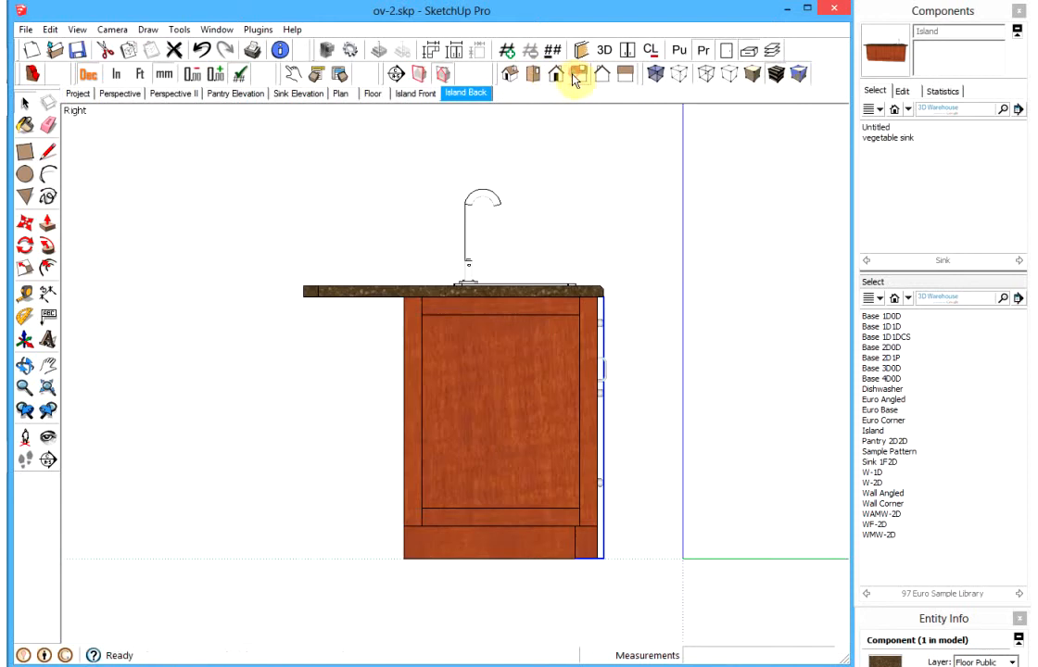
{"action": "right_click", "coordinate": [454, 94]}
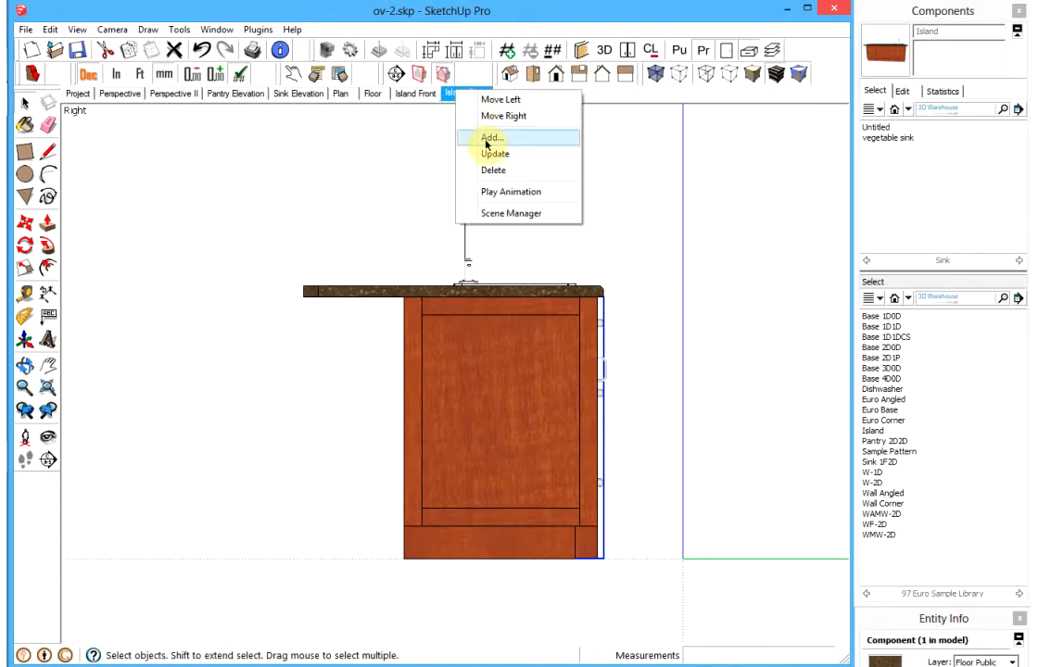
{"action": "left_click", "coordinate": [485, 136]}
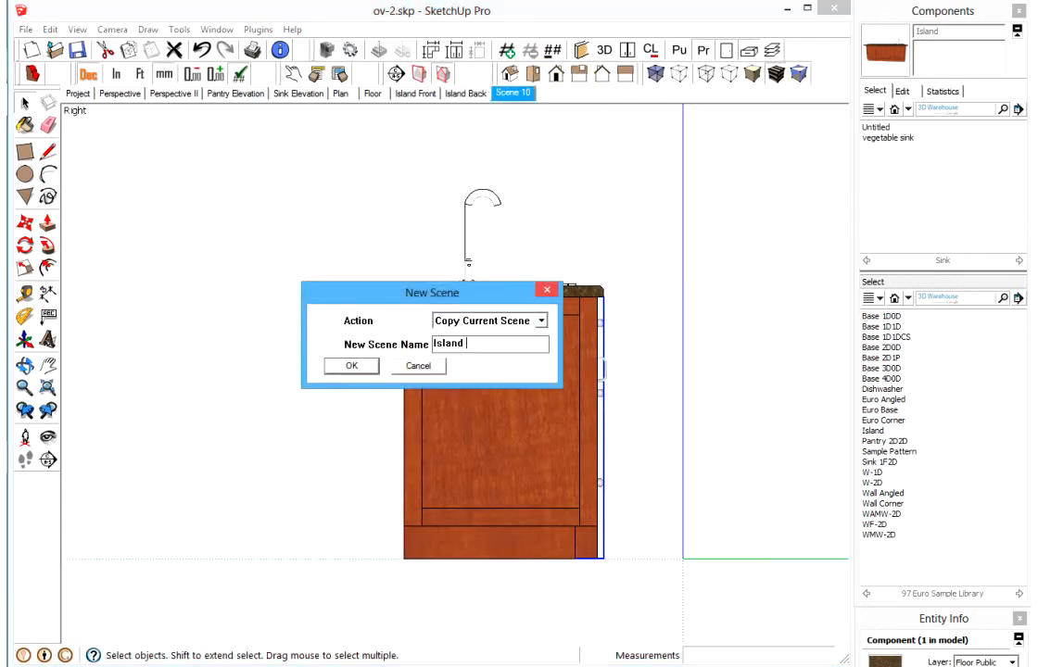
{"action": "type", "text": "Island Left"}
{"action": "key", "text": "Return"}
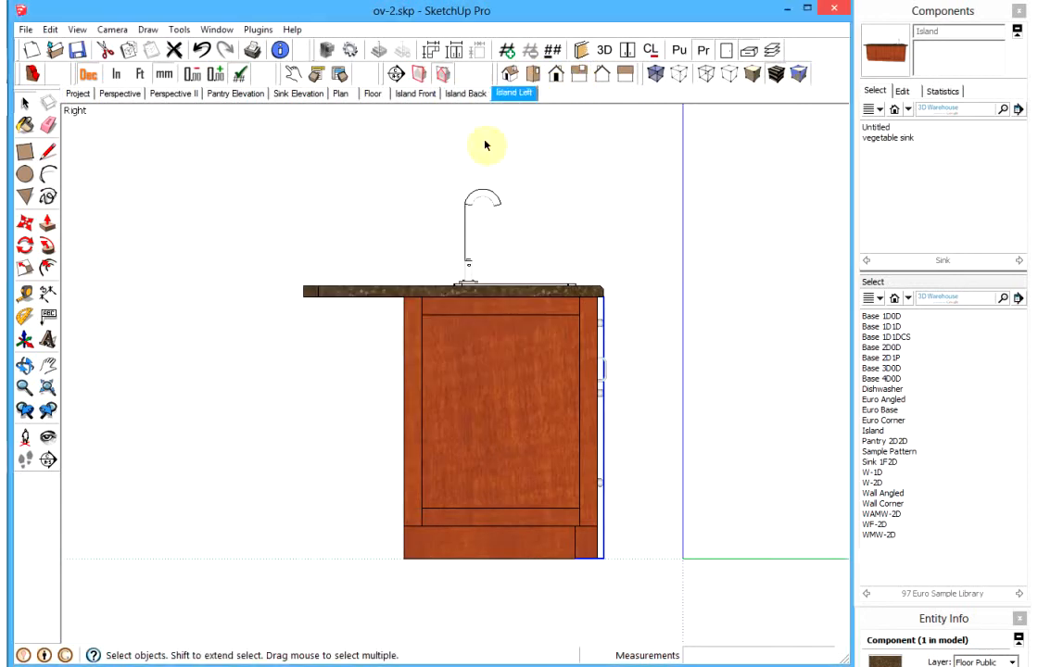
- Show the island's open-shelf end in the Left standard view and add it as a scene named Island Right
{"action": "left_click", "coordinate": [626, 74]}
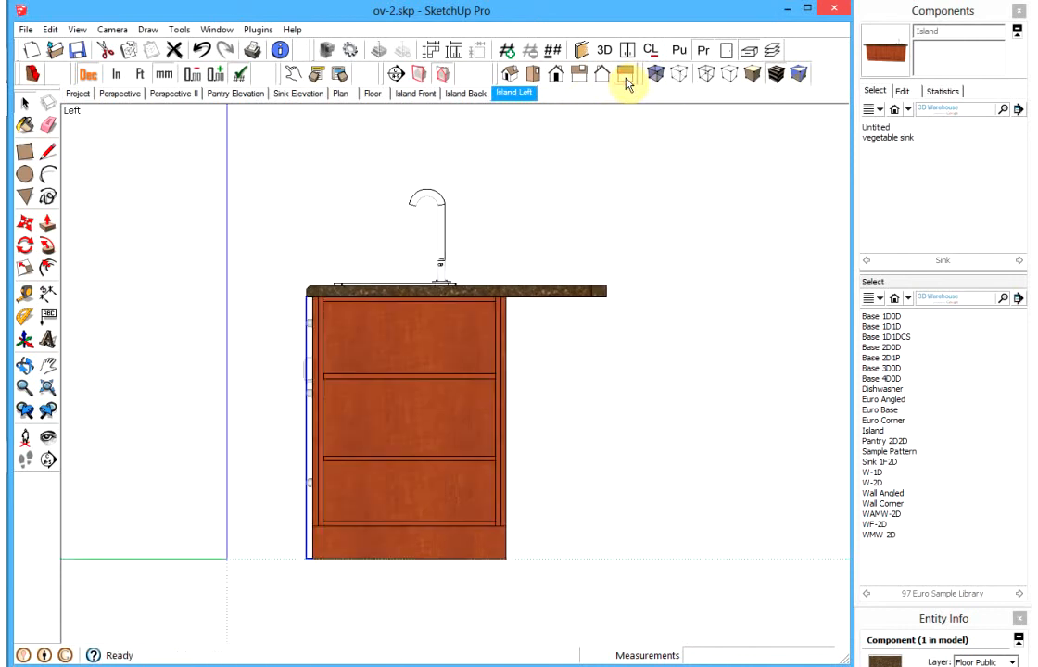
{"action": "right_click", "coordinate": [501, 95]}
{"action": "left_click", "coordinate": [539, 139]}
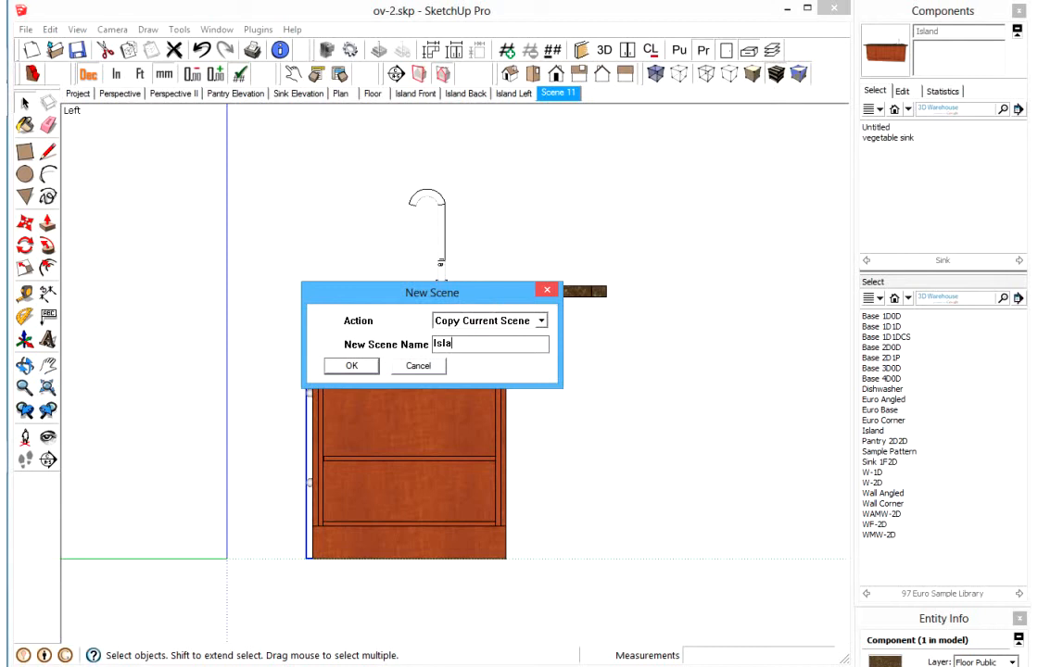
{"action": "type", "text": "Island Right"}
{"action": "key", "text": "Return"}
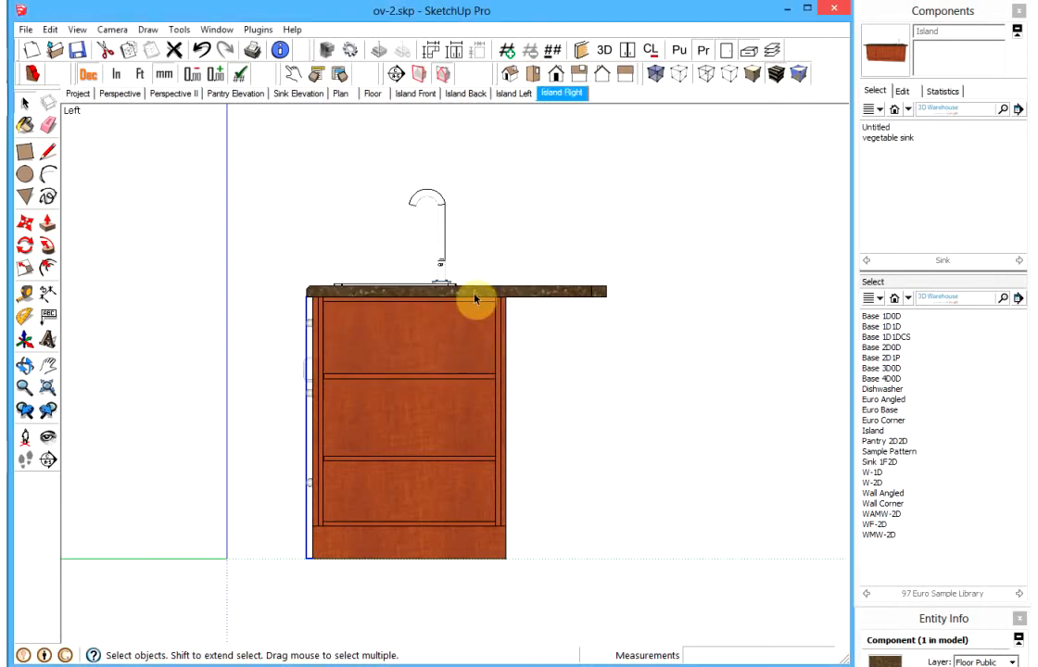
- In the Island Front scene, select the door cabinet and both drawer cabinets and generate their width dimensions below
{"action": "left_click", "coordinate": [415, 95]}
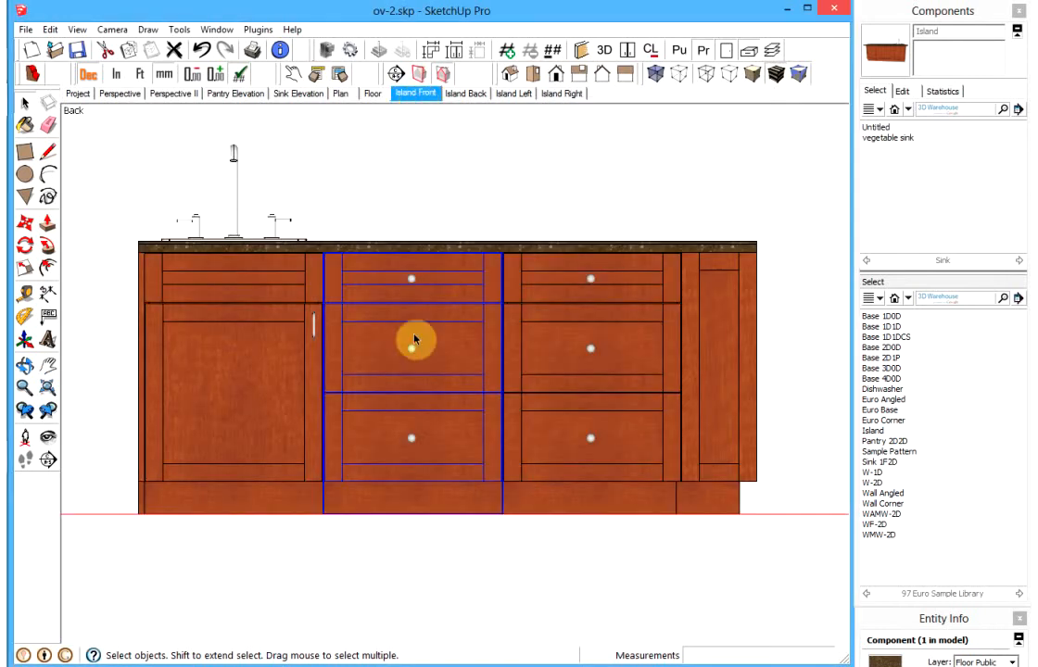
{"action": "left_click", "coordinate": [312, 392], "text": "shift"}
{"action": "left_click", "coordinate": [517, 338], "text": "shift"}
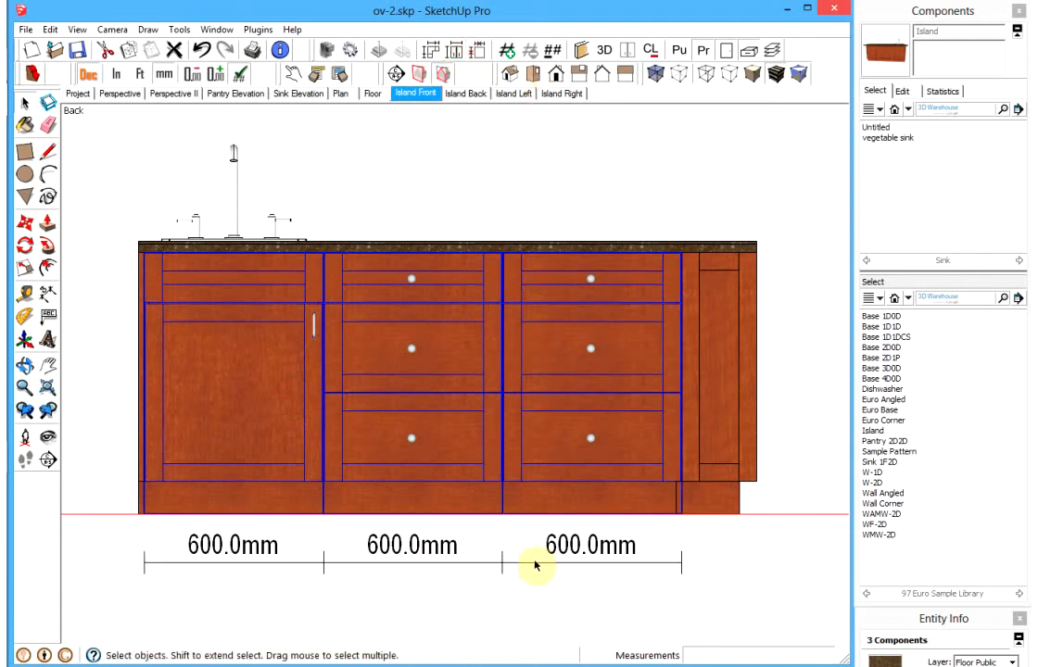
- Copy the rightmost 600 mm width dimension below the island so the duplicate starts at its right-hand end
{"action": "left_click", "coordinate": [506, 563]}
{"action": "key", "text": "m"}
{"action": "key", "text": "ctrl"}
{"action": "left_click", "coordinate": [505, 570]}
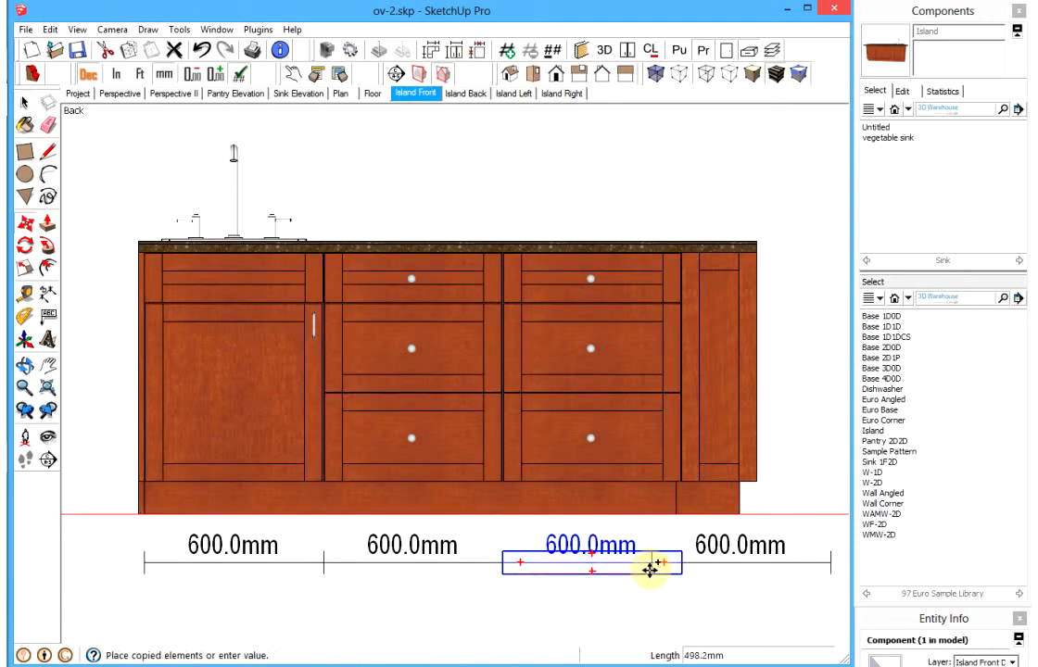
{"action": "left_click", "coordinate": [683, 570]}
- Scale the copied dimension along the red axis to the outer edge of the island's end section, making it 250 mm
{"action": "middle_click_drag", "start_coordinate": [701, 539], "coordinate": [560, 503], "text": "shift"}
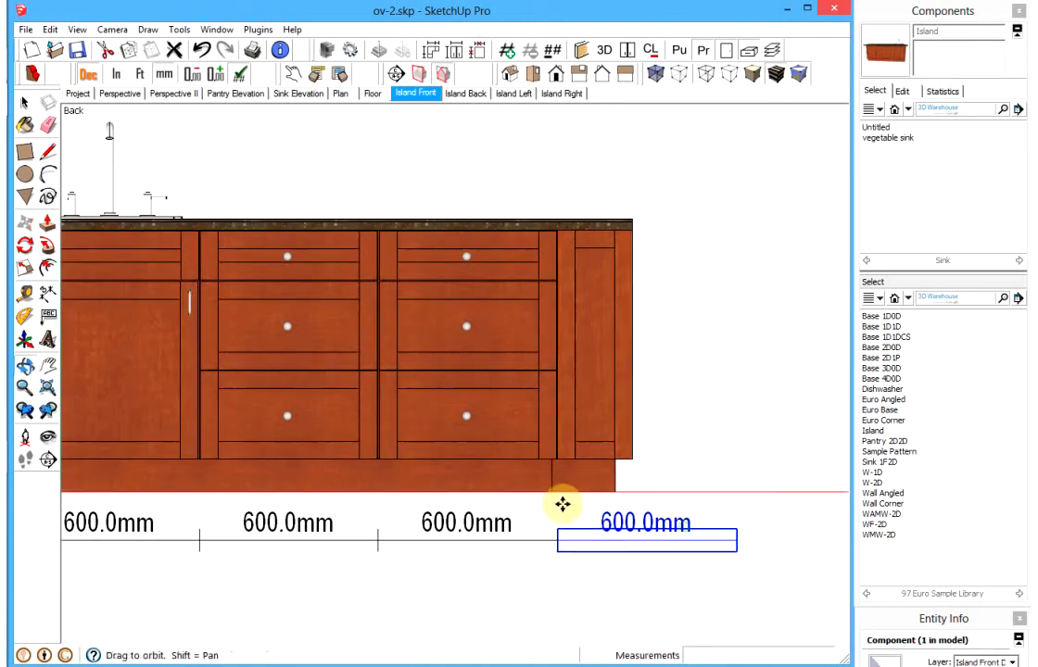
{"action": "key", "text": "s"}
{"action": "left_click_drag", "start_coordinate": [739, 542], "coordinate": [628, 406]}
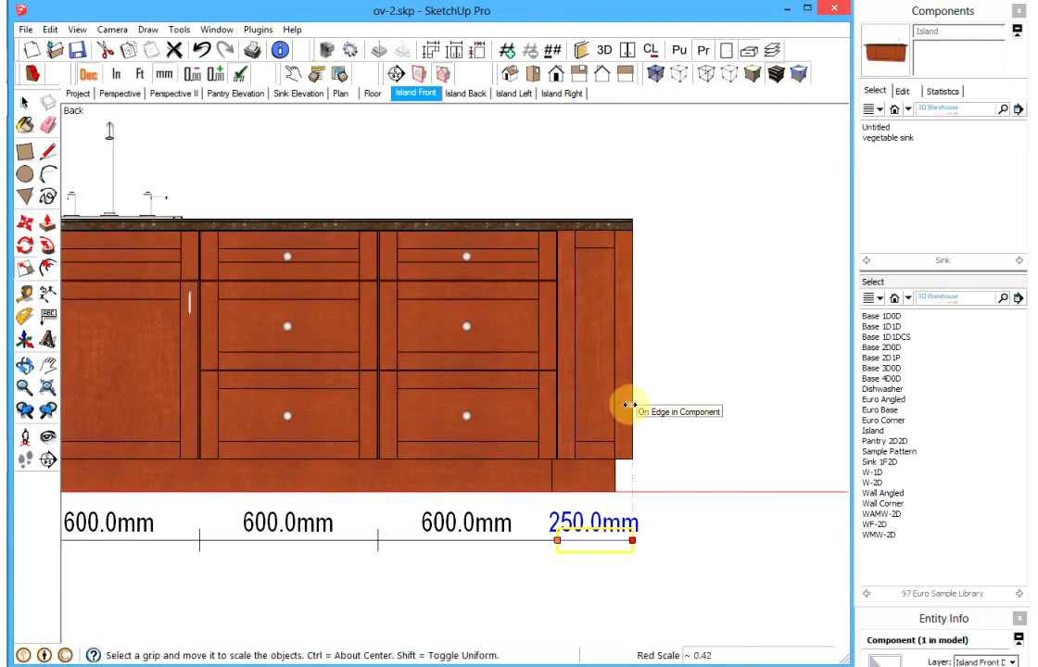
{"action": "left_click", "coordinate": [639, 409]}
{"action": "key", "text": "space"}
- Reframe the island with its width dimensions centred and update the Island Front scene with this view
{"action": "scroll", "coordinate": [371, 422], "scroll_direction": "down", "scroll_amount": 3}
{"action": "middle_click_drag", "start_coordinate": [371, 421], "coordinate": [461, 398], "text": "shift"}
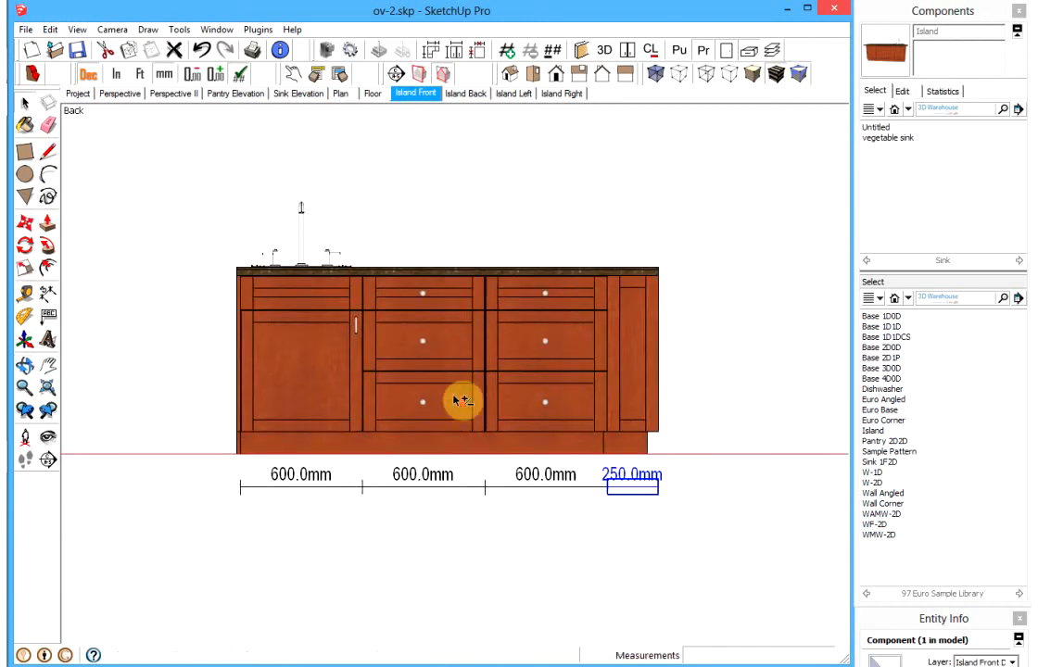
{"action": "scroll", "coordinate": [428, 266], "scroll_direction": "up", "scroll_amount": 2}
{"action": "right_click", "coordinate": [412, 98]}
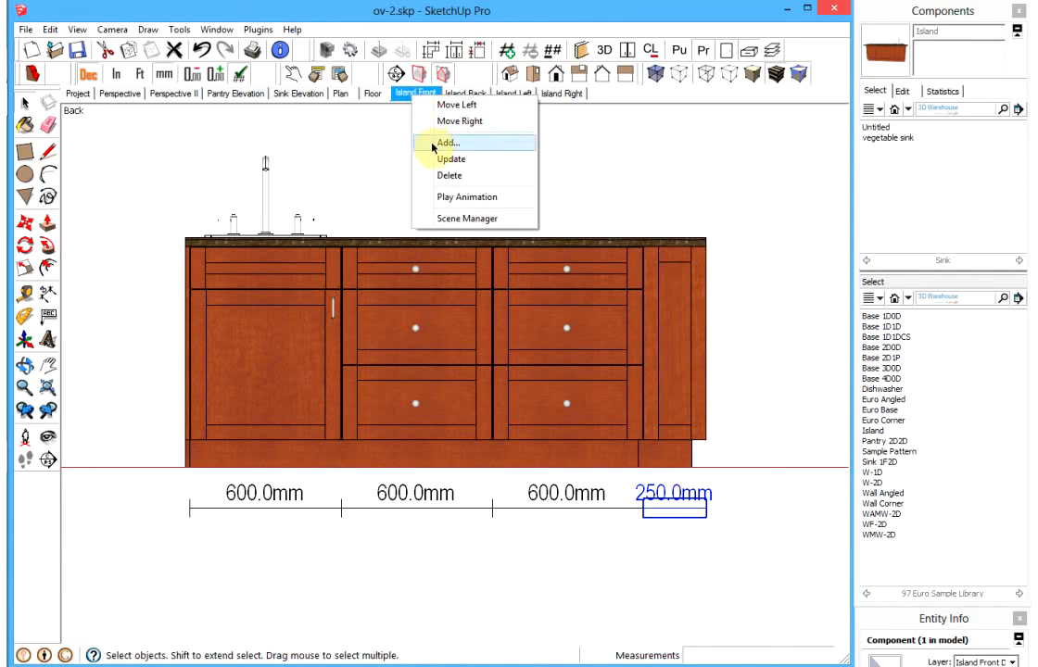
{"action": "left_click", "coordinate": [419, 157]}
- Review the saved scenes from Island Back, Island Left and Island Right through the floor, plan and elevations to the perspective and Project scenes
{"action": "left_click", "coordinate": [454, 99]}
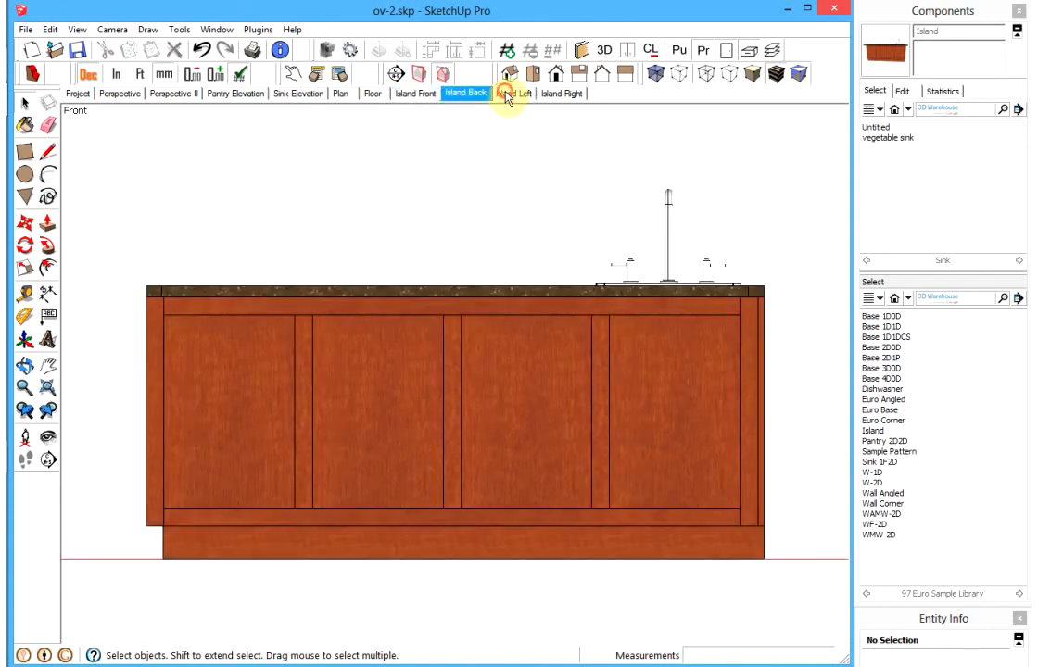
{"action": "left_click", "coordinate": [506, 95]}
{"action": "left_click", "coordinate": [563, 94]}
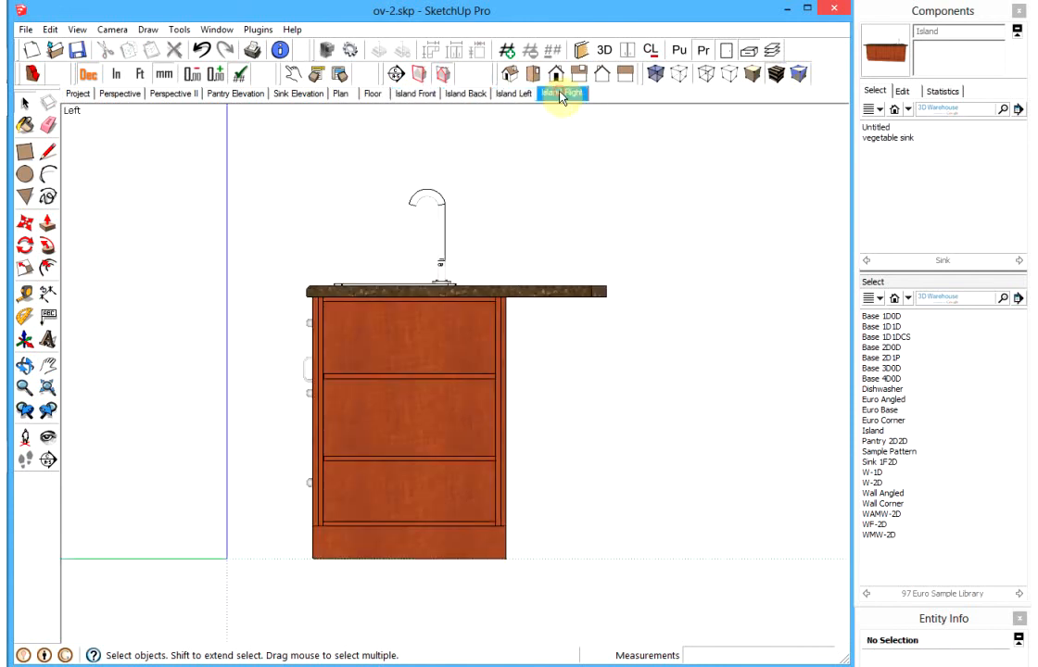
{"action": "left_click", "coordinate": [374, 95]}
{"action": "left_click", "coordinate": [341, 93]}
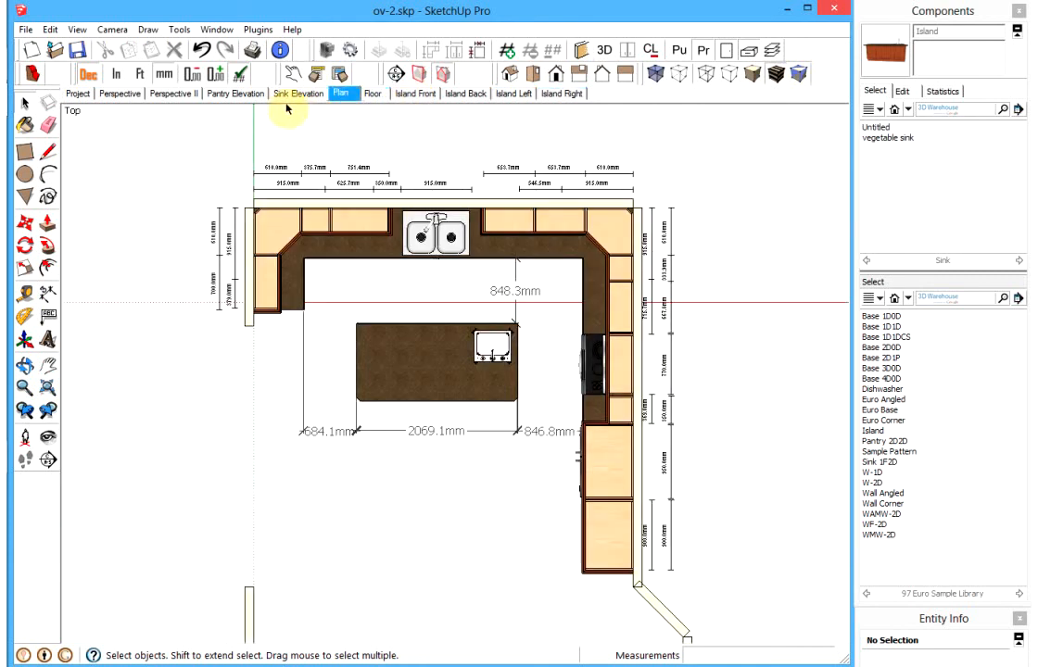
{"action": "left_click", "coordinate": [296, 94]}
{"action": "left_click", "coordinate": [238, 93]}
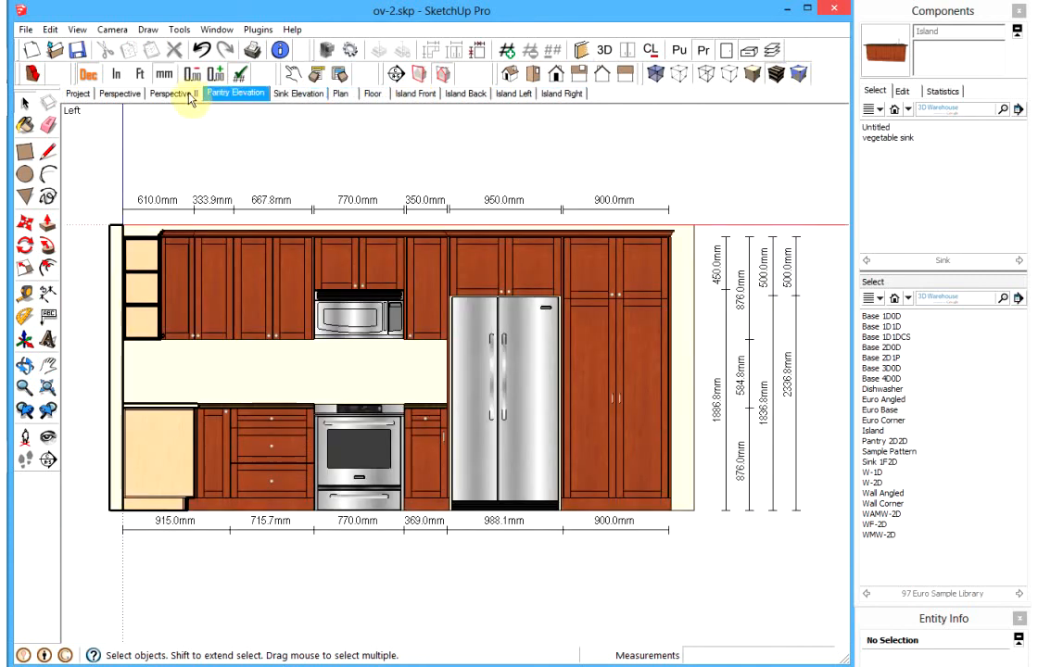
{"action": "left_click", "coordinate": [159, 93]}
{"action": "left_click", "coordinate": [116, 94]}
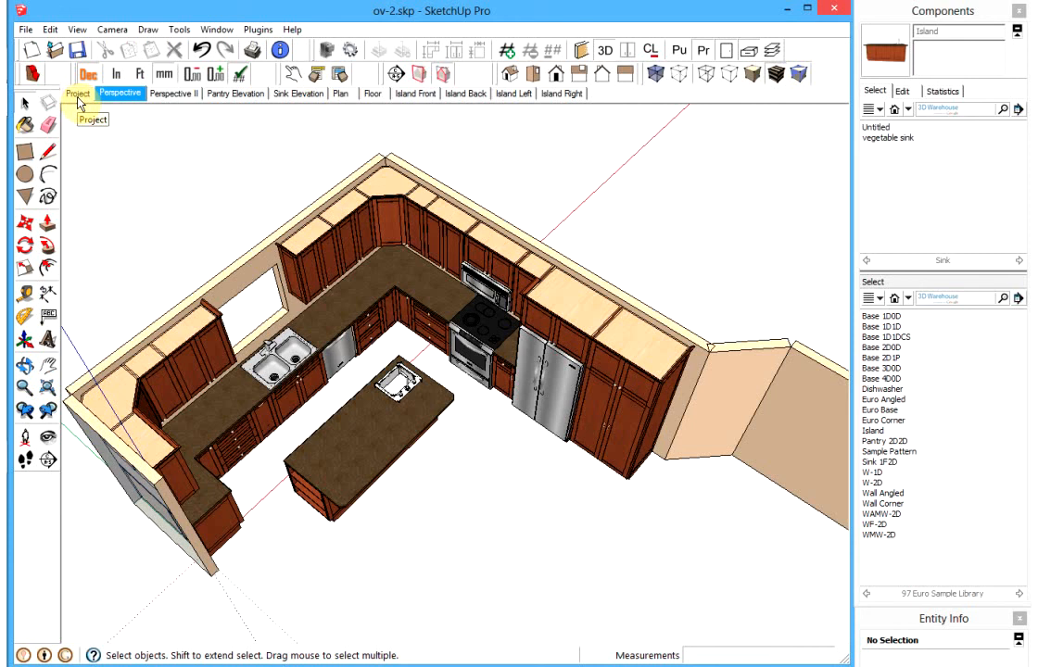
{"action": "left_click", "coordinate": [78, 97]}
{"action": "left_click", "coordinate": [118, 93]}
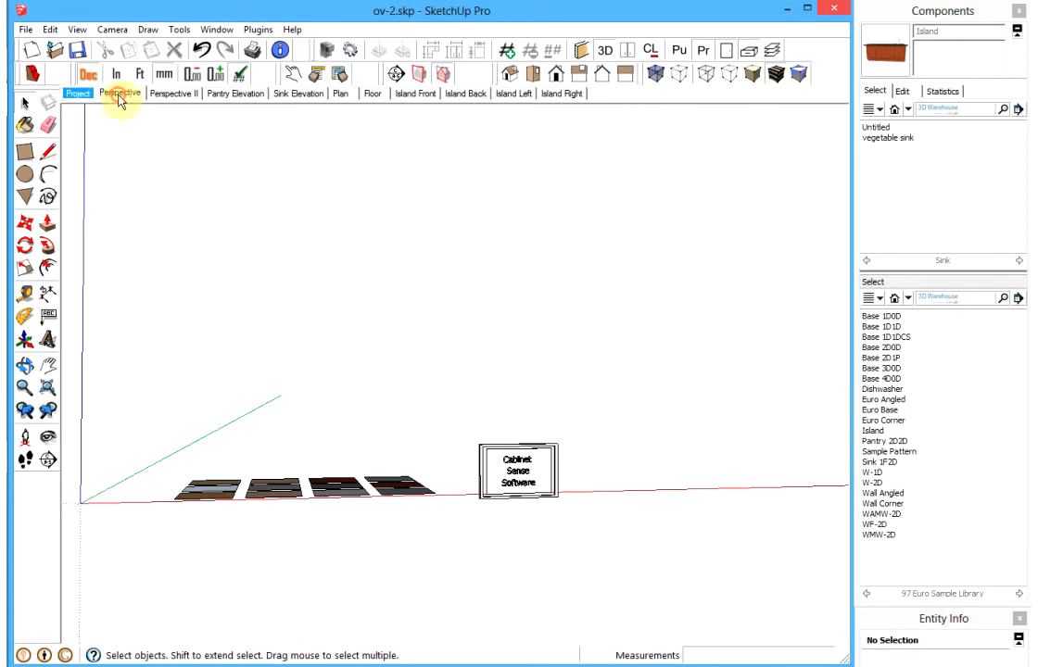